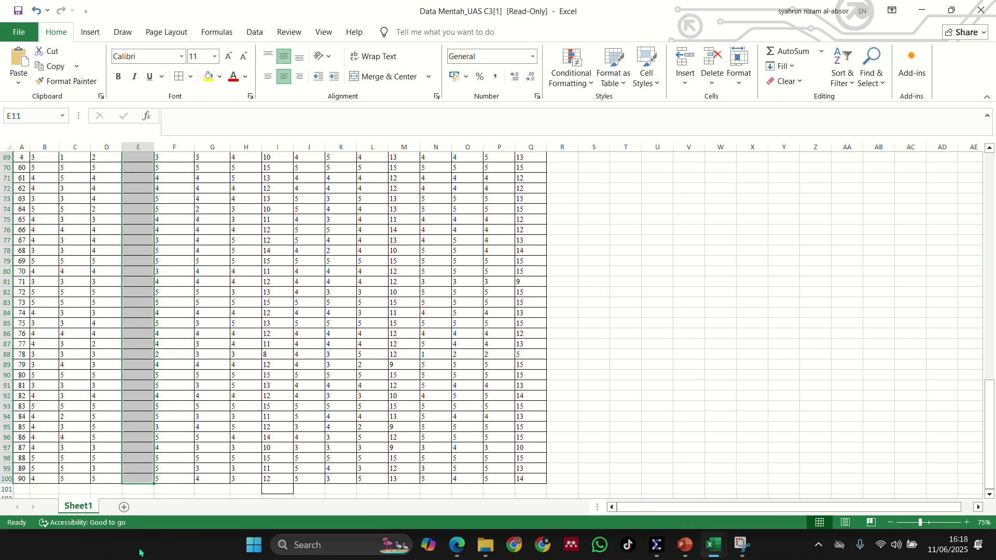
Step: Total X1.1 to X1.3 in cell E11 with =SUM(B11:D11) and fill the formula down the X1 column to E100
scroll(167, 321, "up", 20)
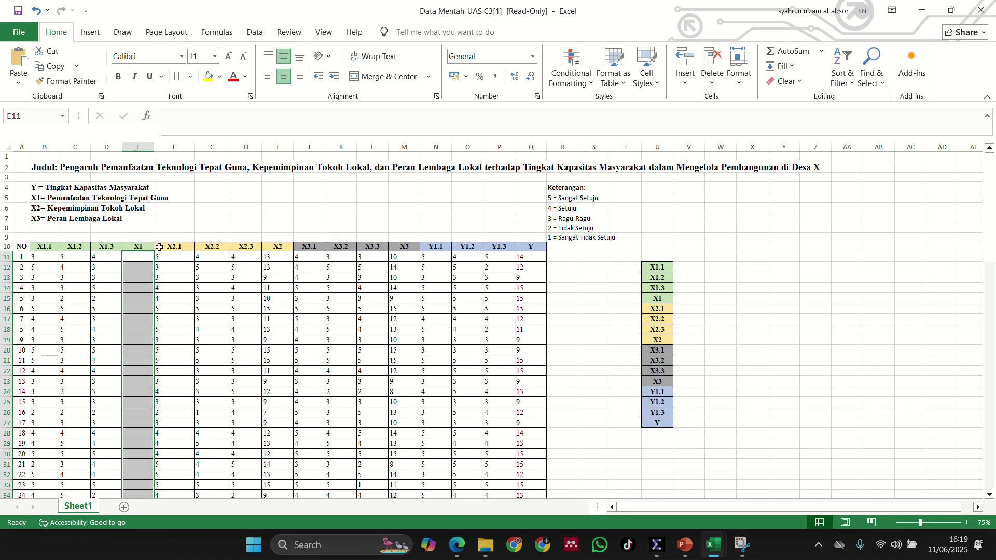
left_click(143, 257)
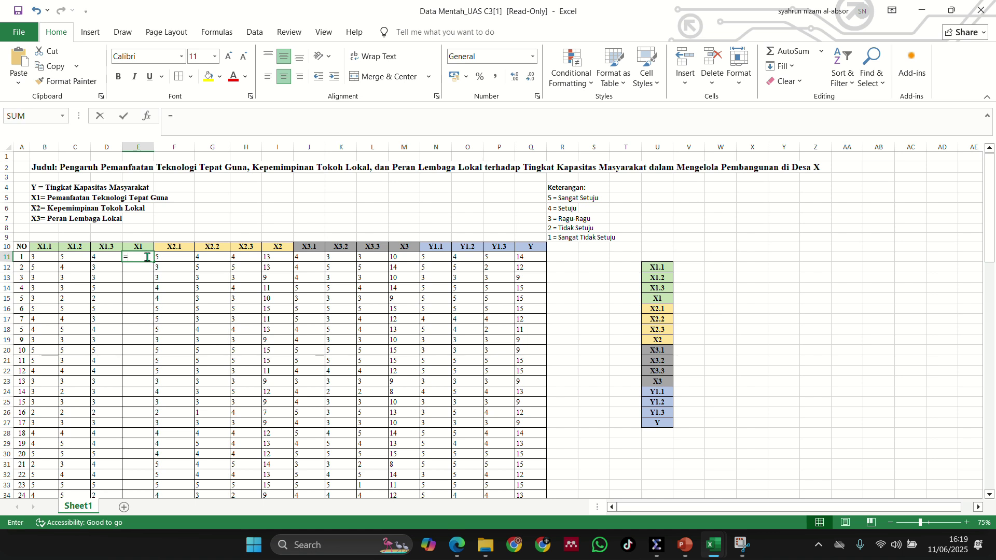
type("=sum")
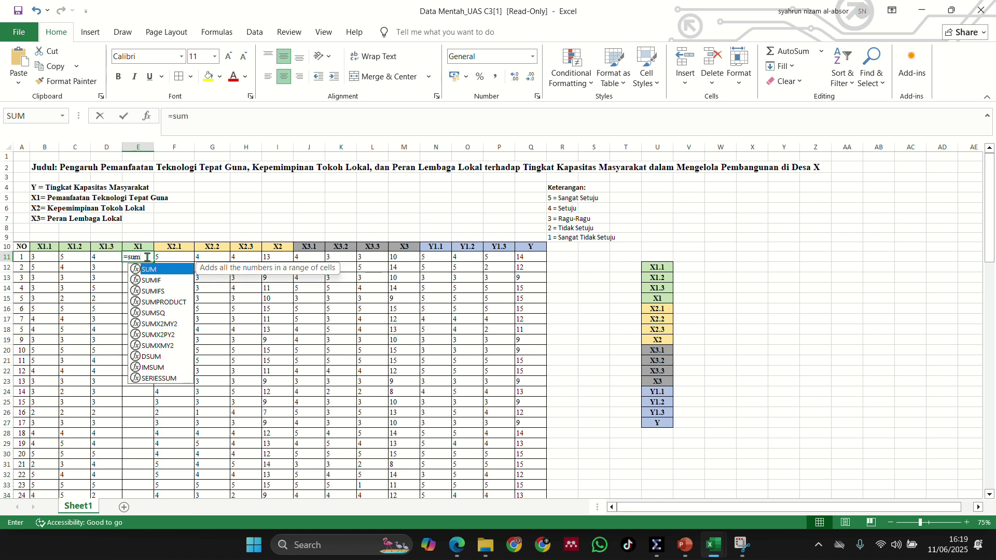
type("(")
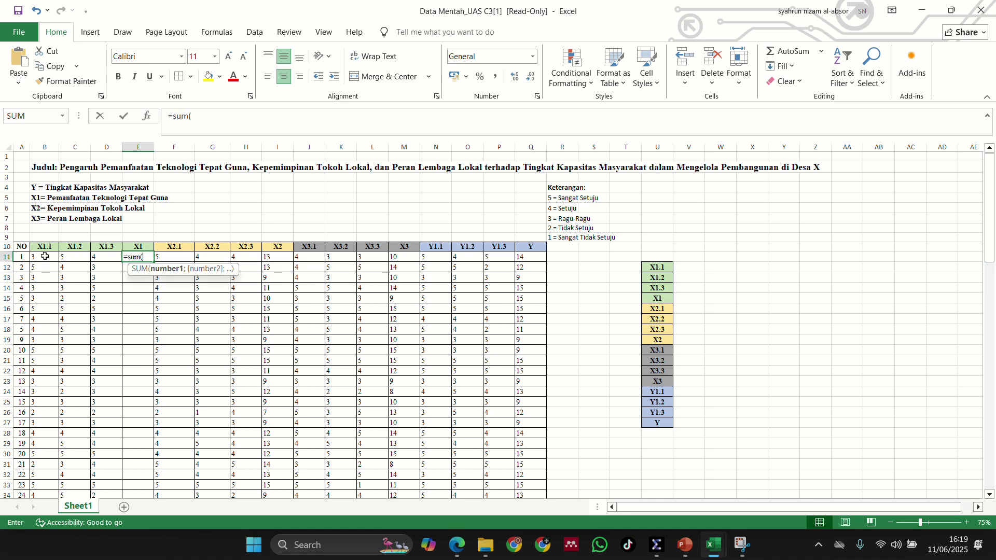
left_click_drag(45, 257, 107, 261)
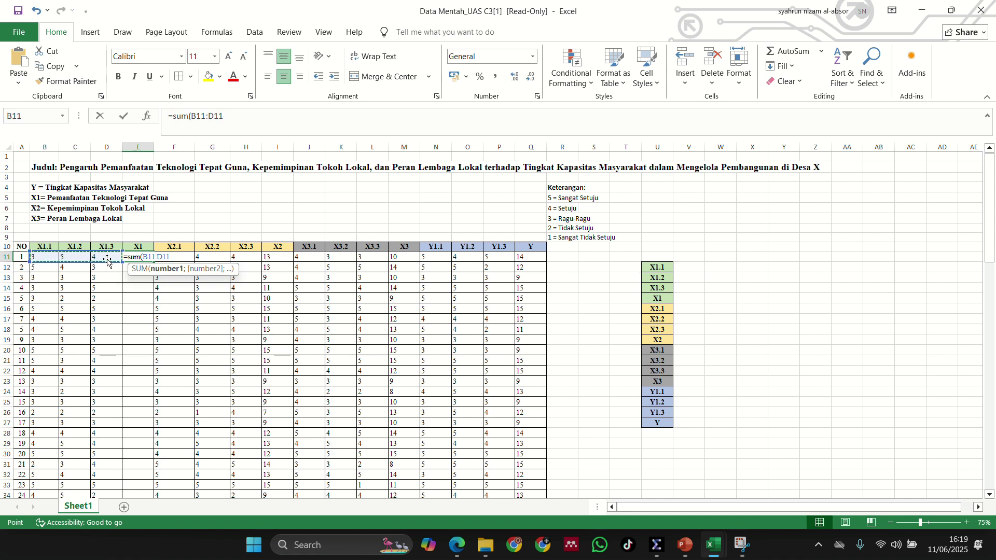
type(")")
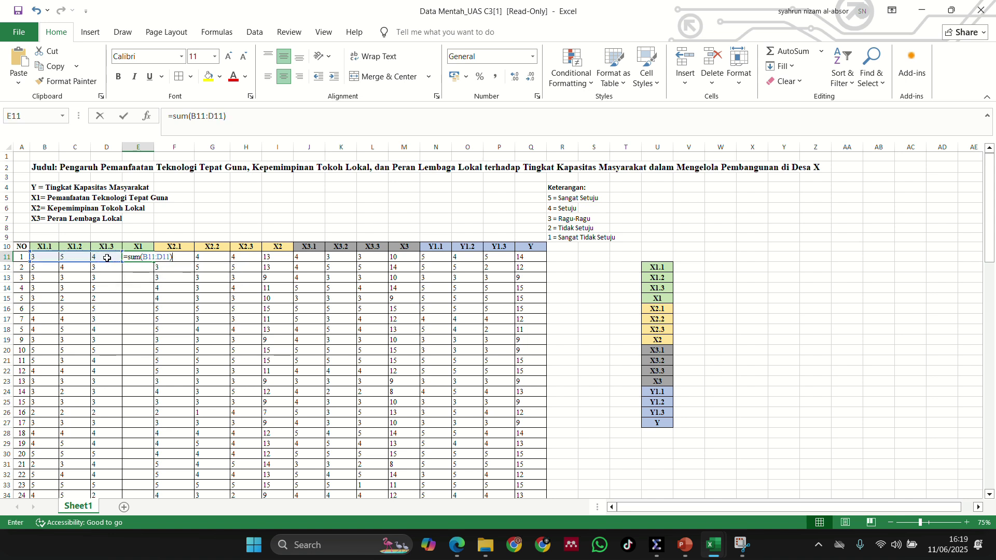
key("Return")
left_click(133, 256)
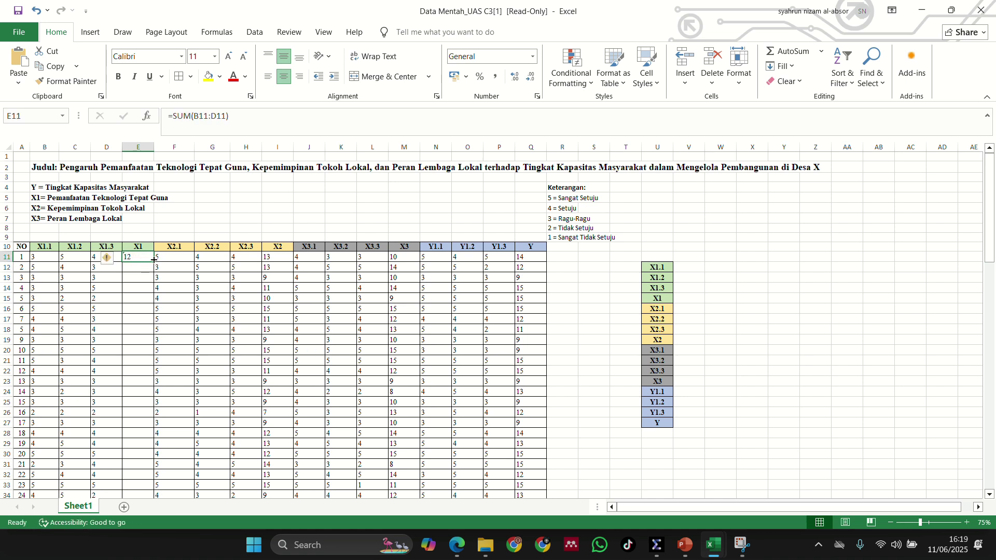
left_click_drag(153, 260, 129, 480)
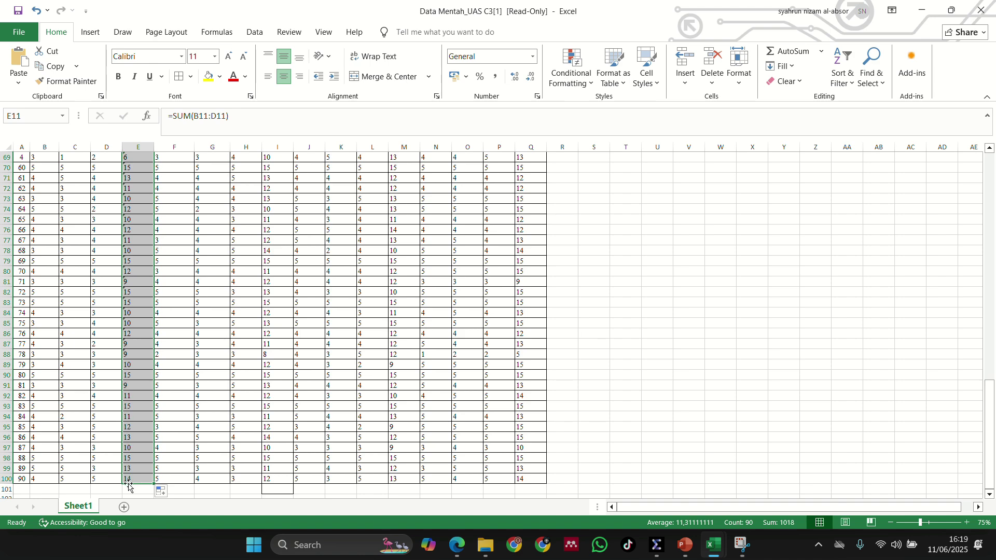
Step: Check the sum formulas in the first respondent's X2, X3 and Y total cells
scroll(153, 445, "up", 1)
scroll(153, 445, "up", 20)
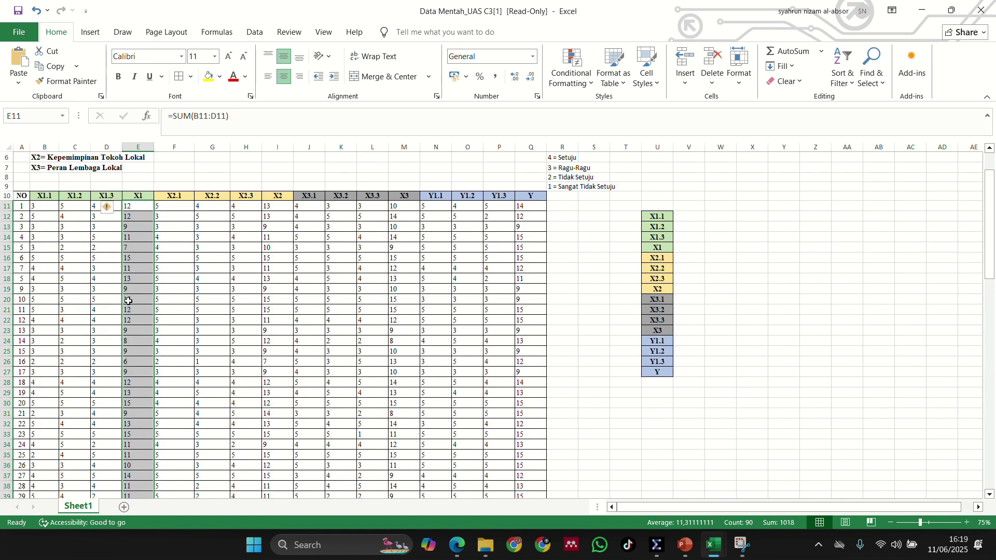
left_click(277, 205)
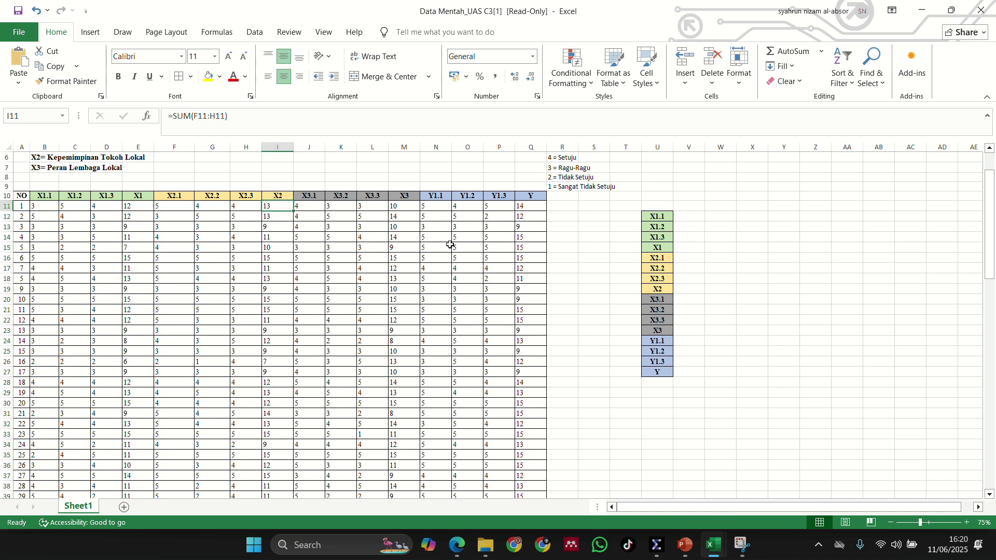
left_click(401, 207)
left_click(530, 206)
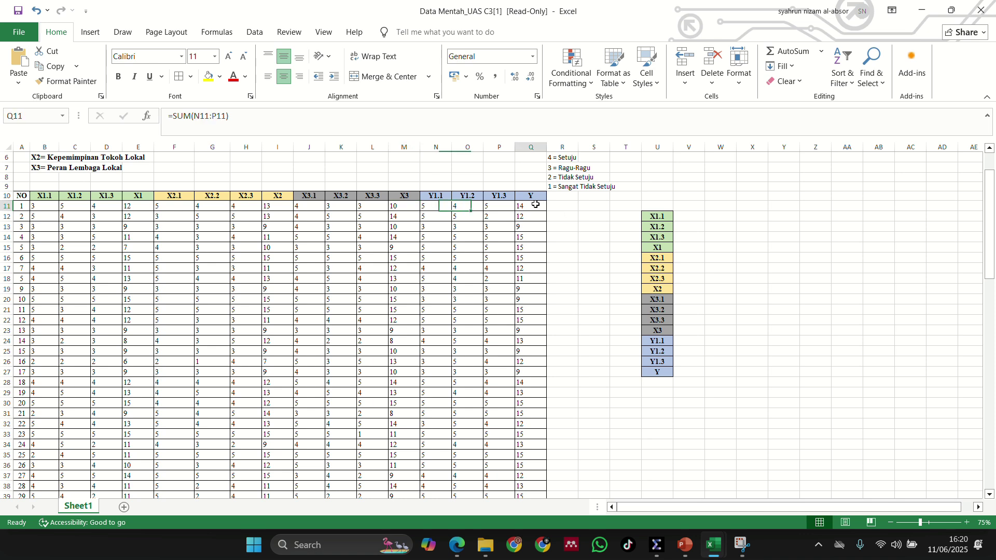
scroll(410, 218, "up", 2)
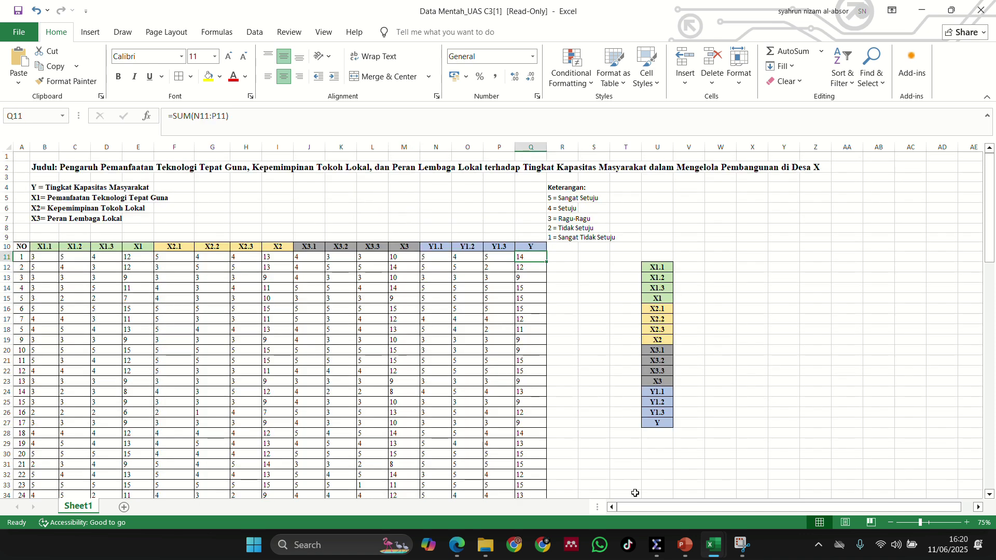
Step: Switch to the IBM SPSS Statistics Data Editor and show the variable definitions of the empty dataset
mouse_move(661, 553)
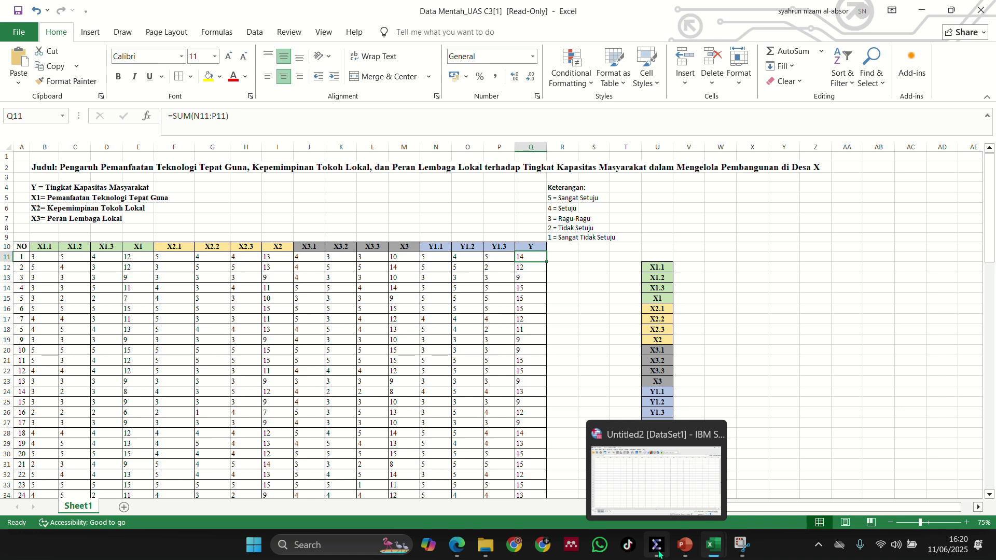
left_click(658, 509)
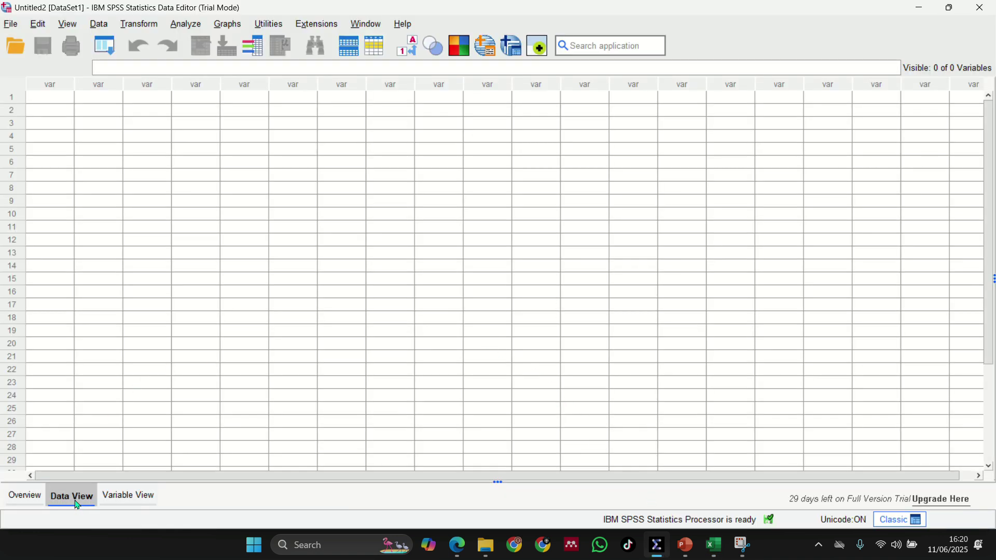
left_click(131, 499)
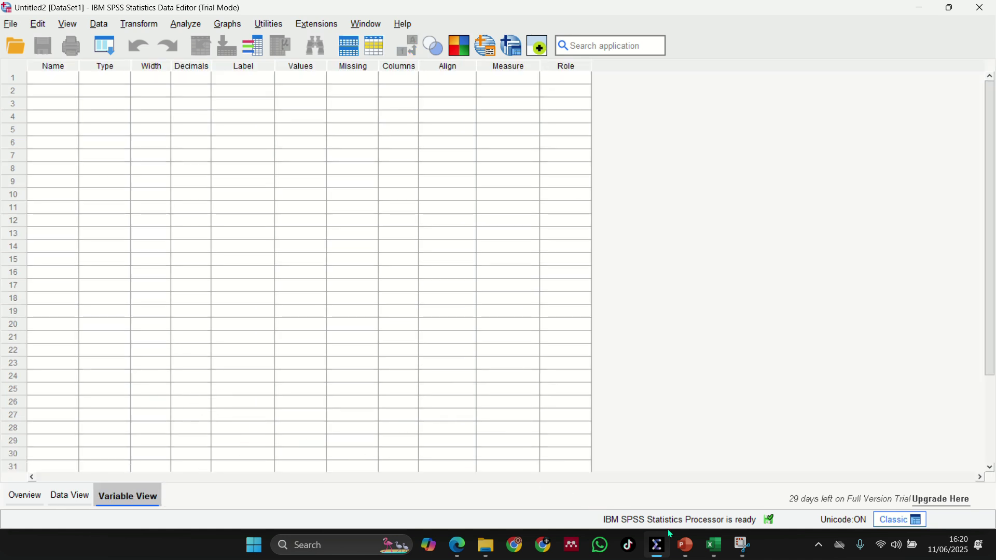
Step: Switch to the Data Mentah_UAS C3[1] workbook in Excel and copy the variable names X1.1 through Y from U12:U27
mouse_move(714, 544)
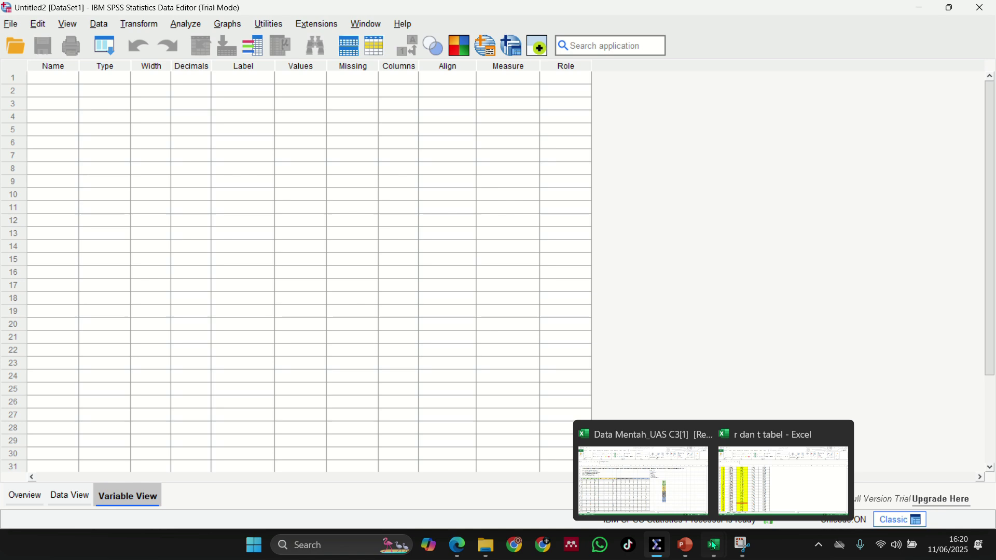
left_click(697, 502)
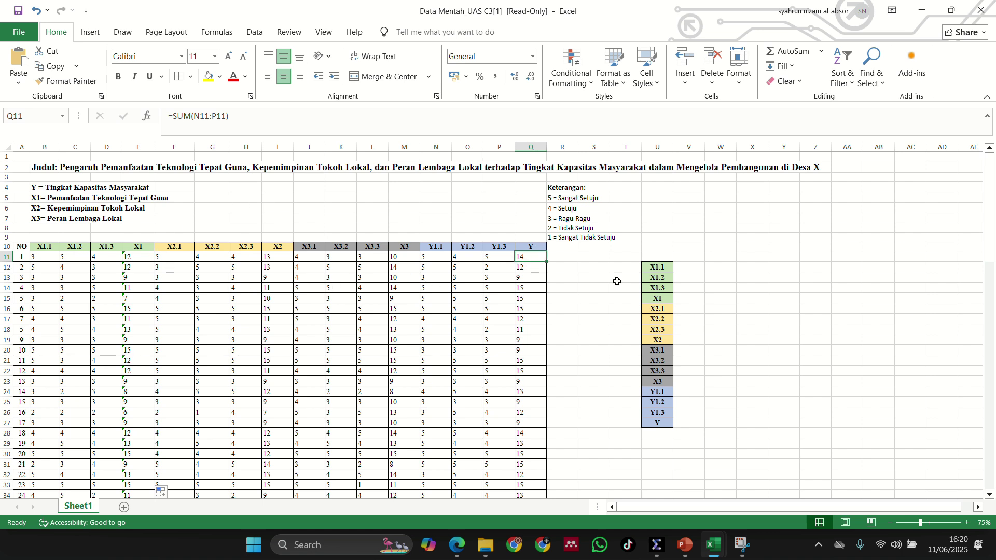
left_click_drag(657, 268, 644, 423)
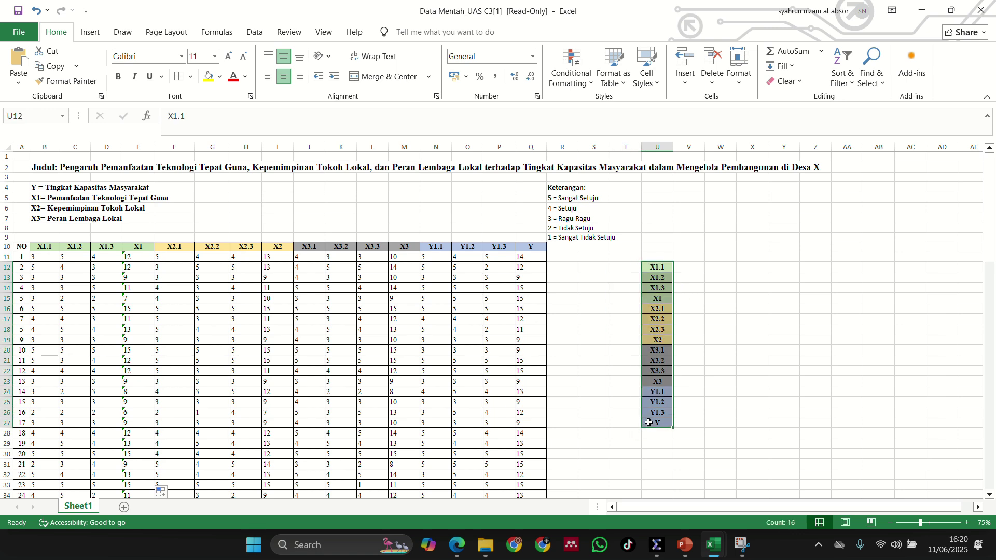
key("ctrl+c")
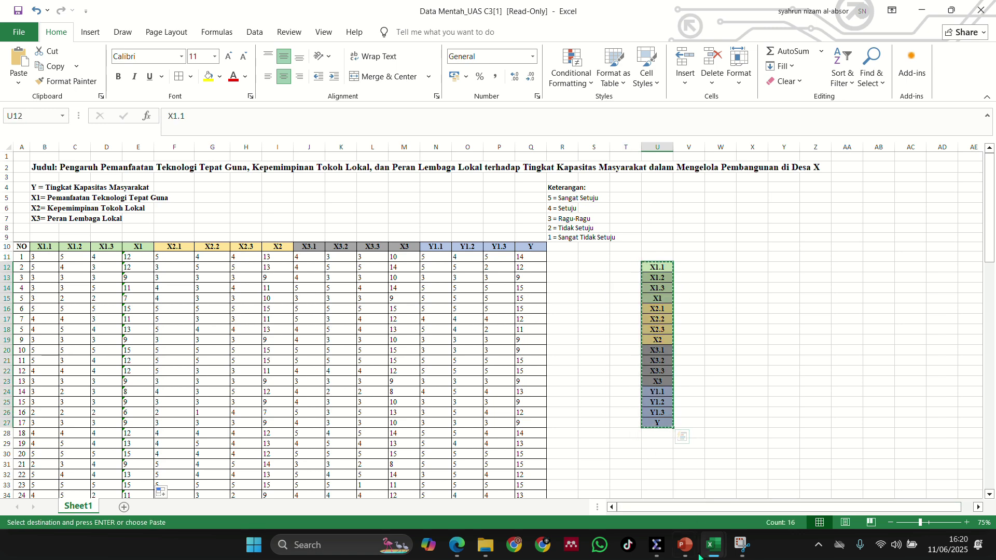
Step: Switch to SPSS and paste the copied variable names into the Name column starting at row 1
left_click(657, 544)
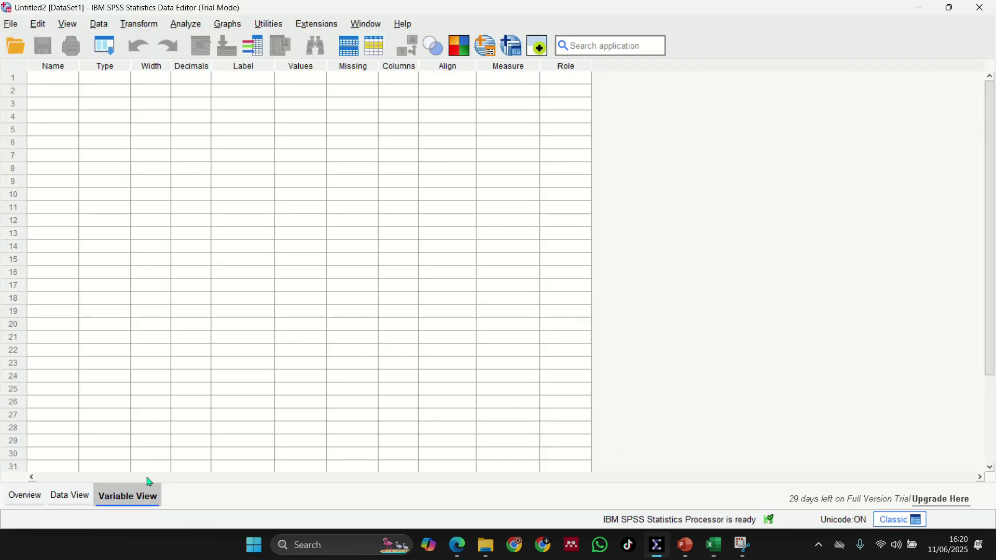
left_click(50, 82)
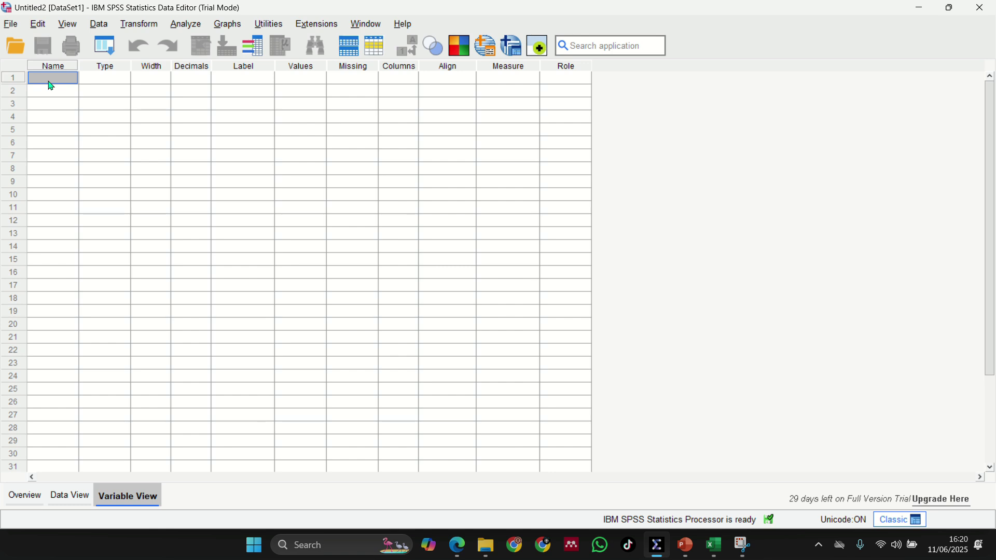
right_click(50, 85)
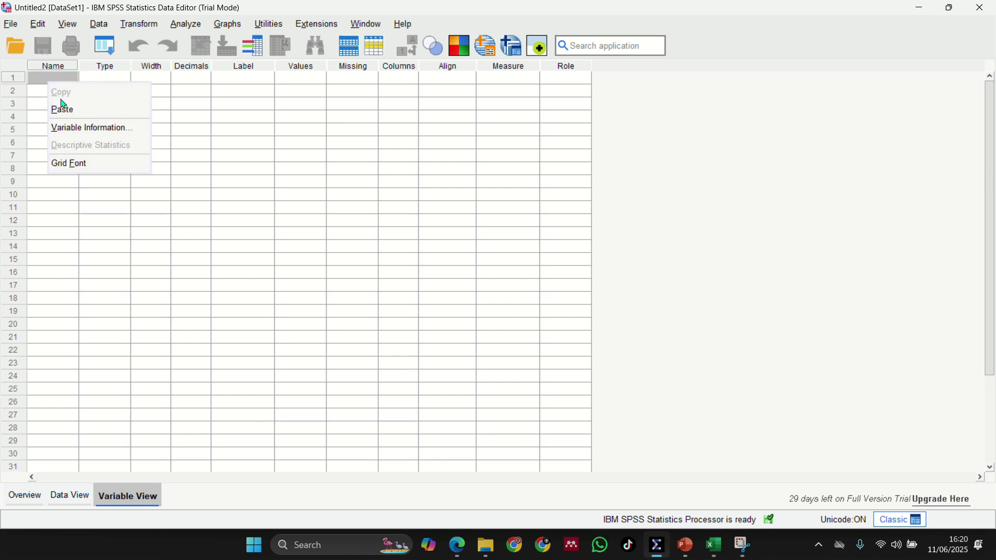
left_click(73, 117)
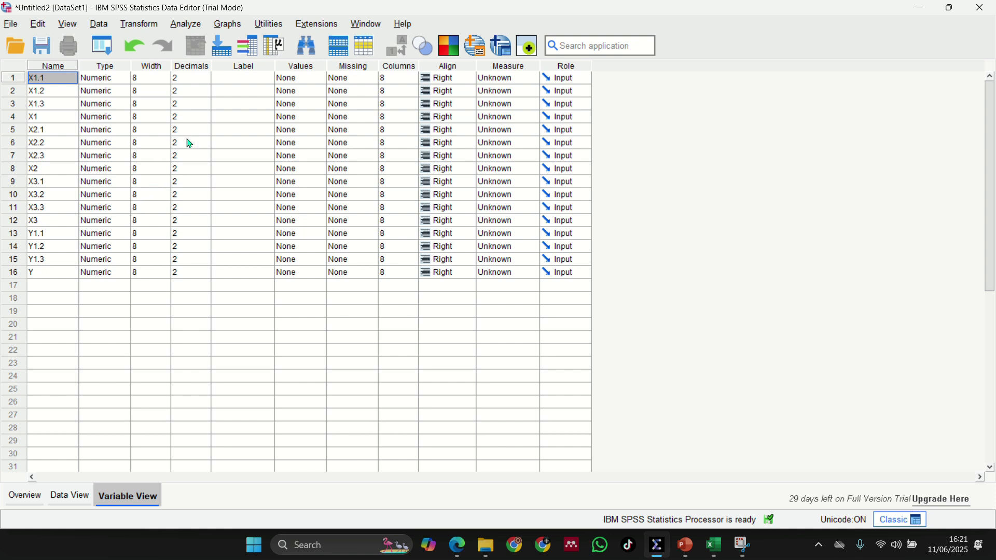
Step: Add a value label for variable X1.1 that assigns "sangat setuju" to value 1
left_click(312, 81)
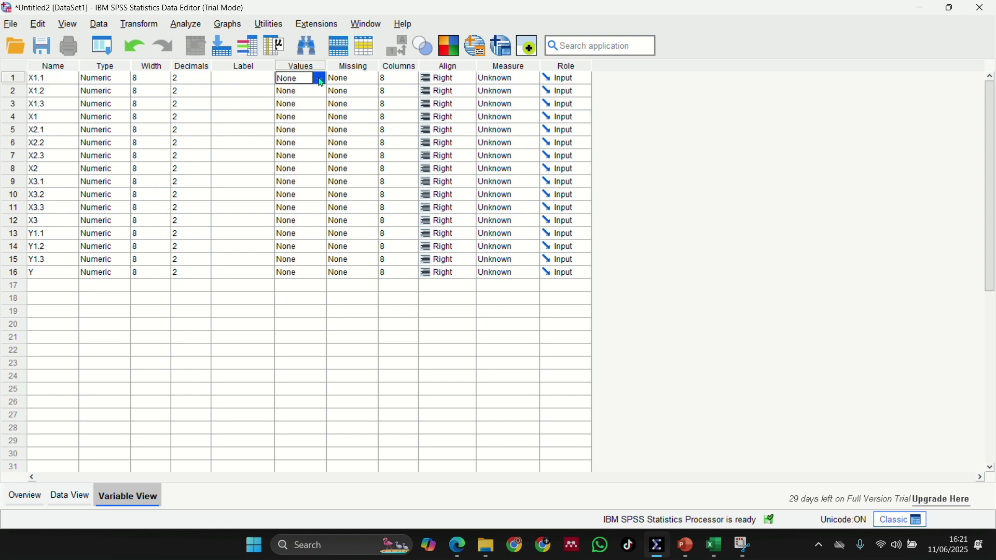
left_click(321, 78)
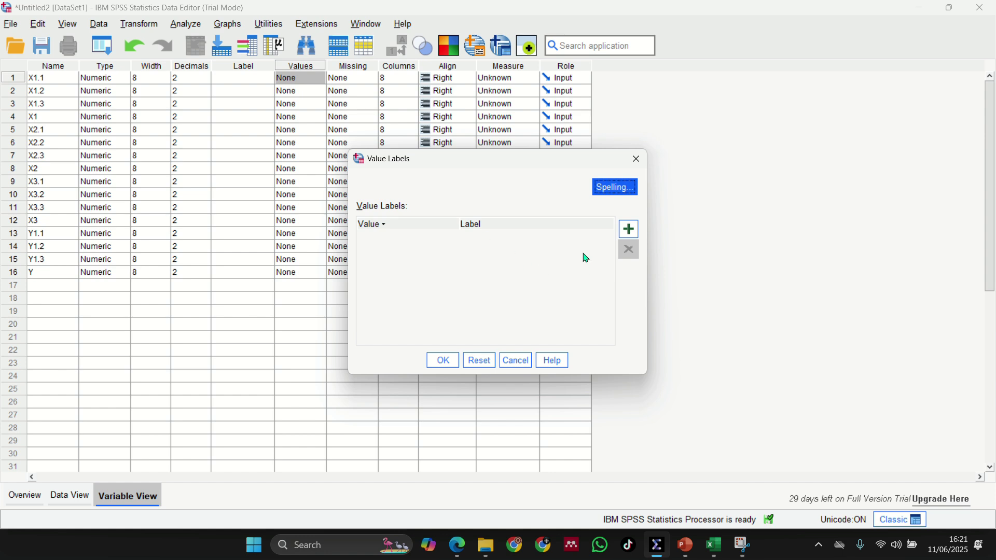
left_click(630, 229)
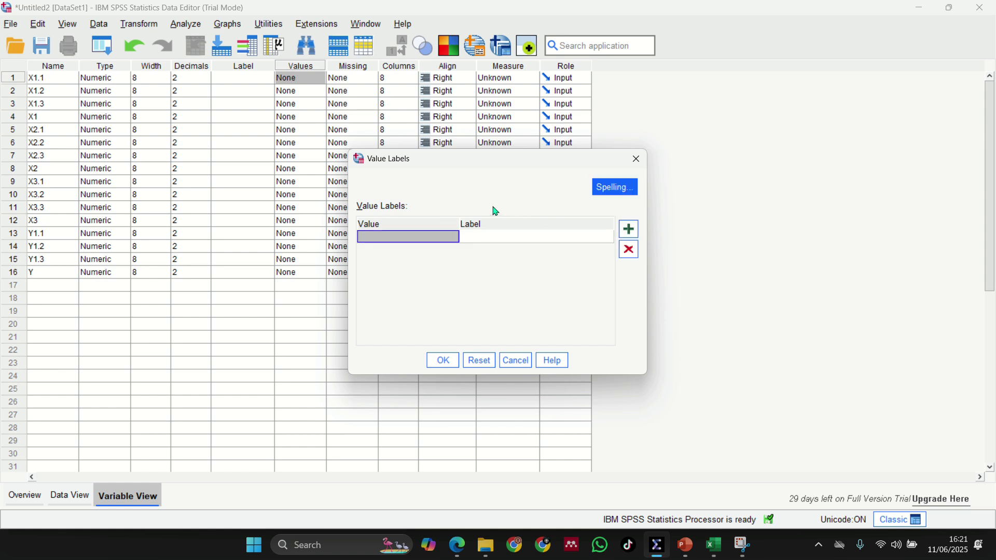
type("1")
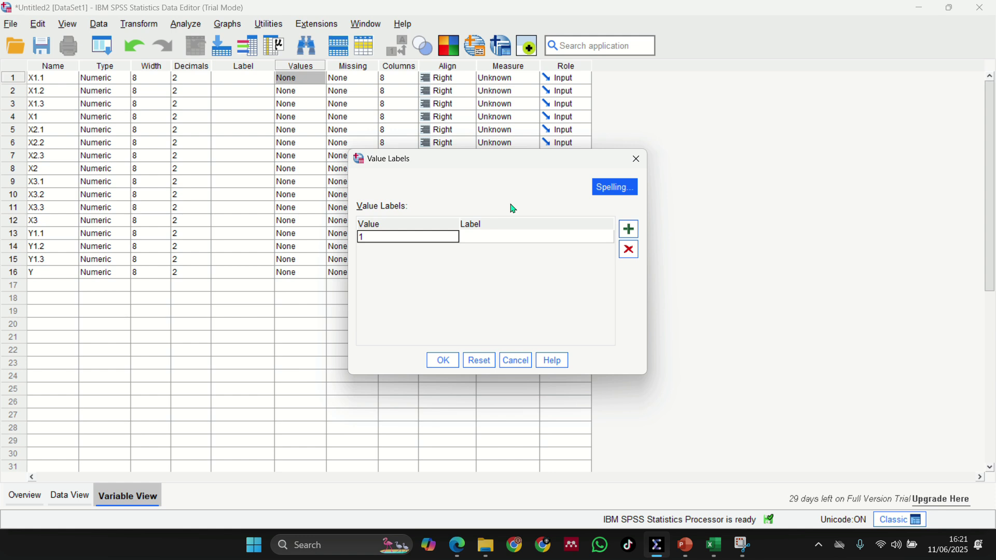
key("Tab")
type("s")
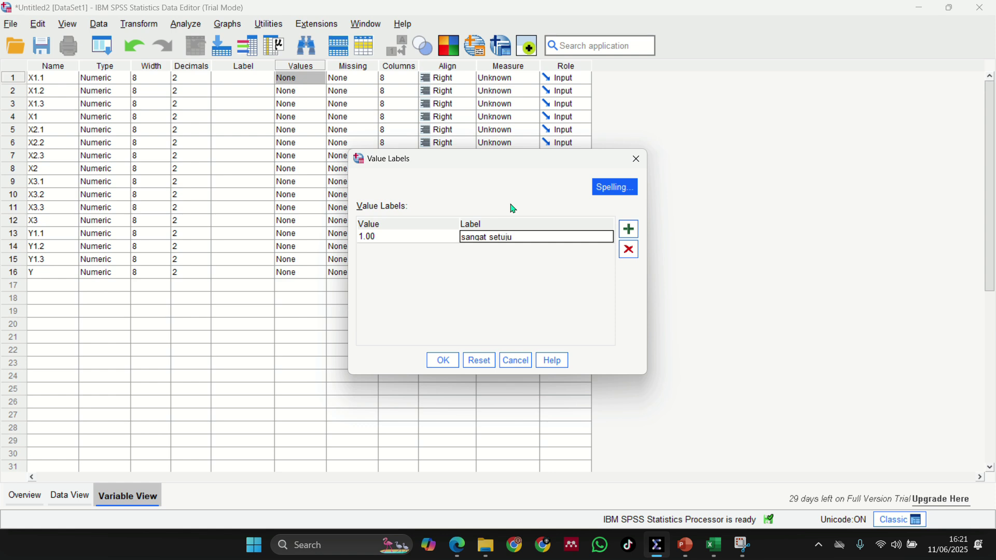
key("Tab")
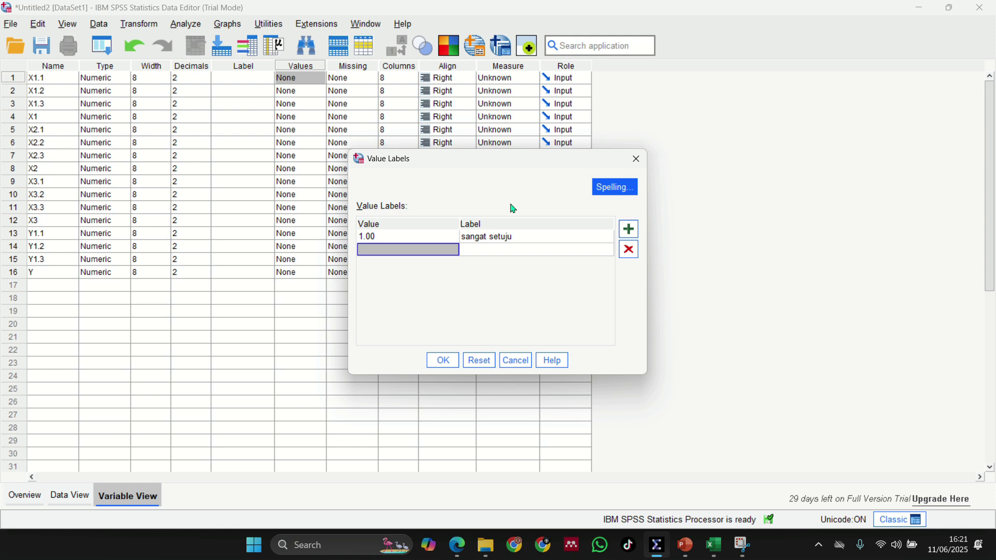
Step: Correct the label of value 1 to "sangat tidak setuju"
left_click(493, 239)
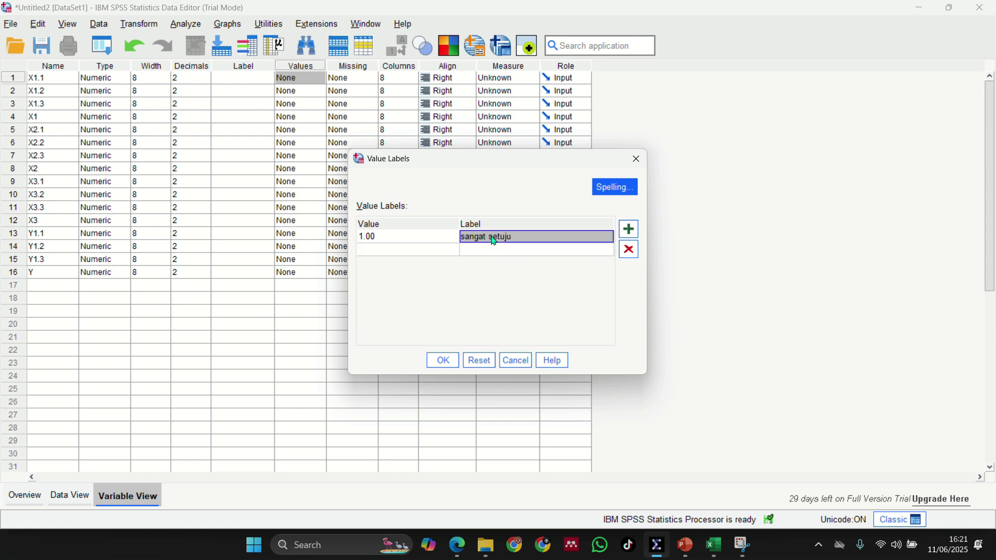
left_click(494, 240)
double_click(495, 240)
left_click(488, 240)
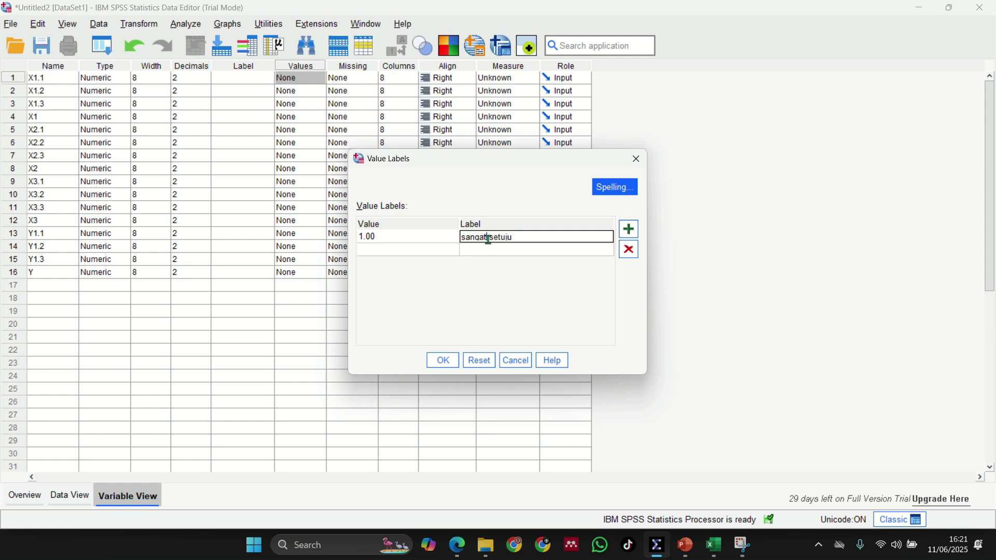
type("tidak")
key("Return")
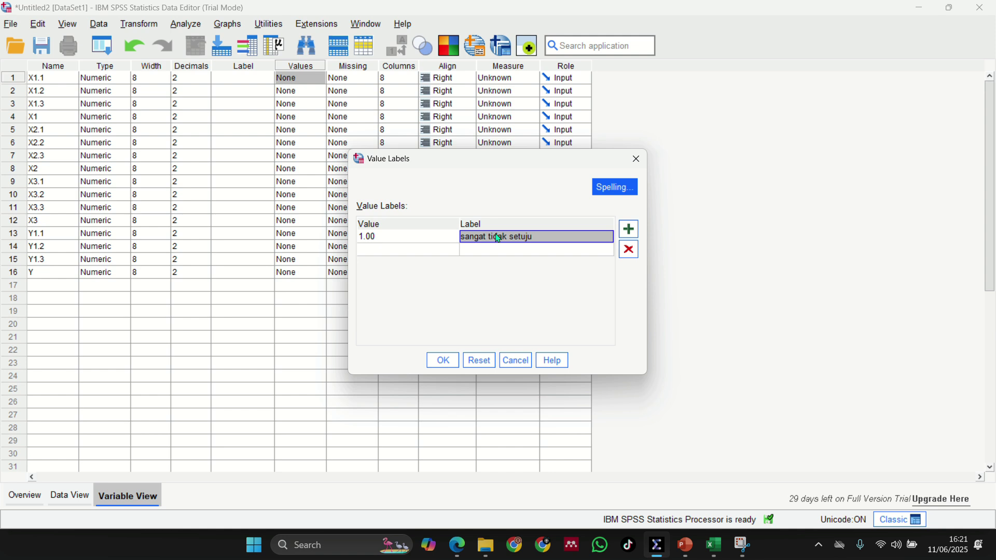
Step: Define value 2 with the label "tidak setuju" for variable X1.1
left_click(444, 255)
type("2")
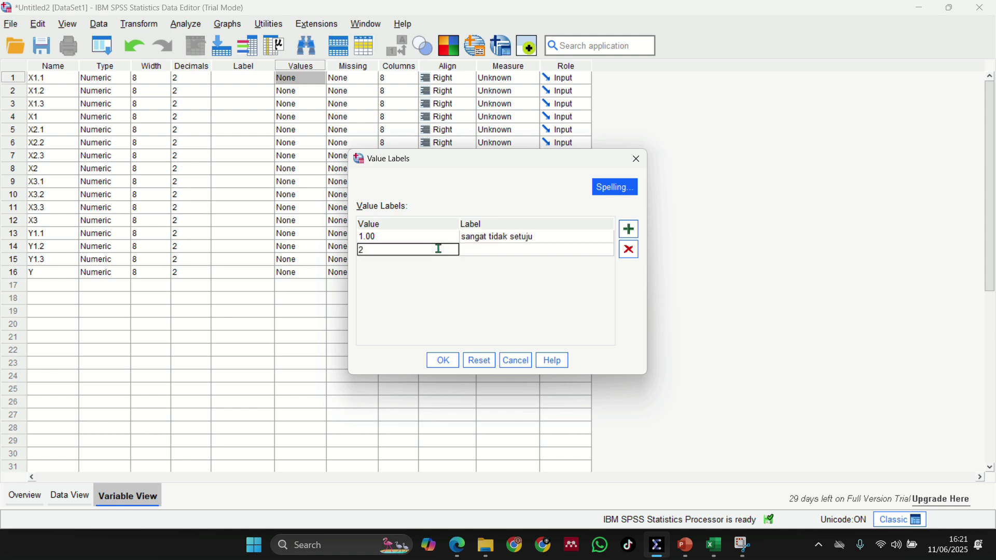
key("Tab")
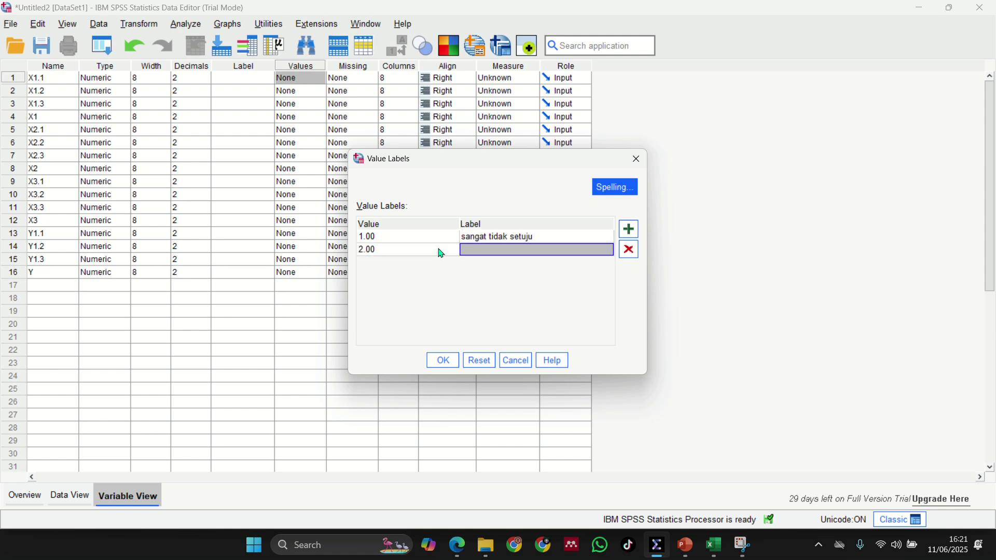
type("tidak setuju")
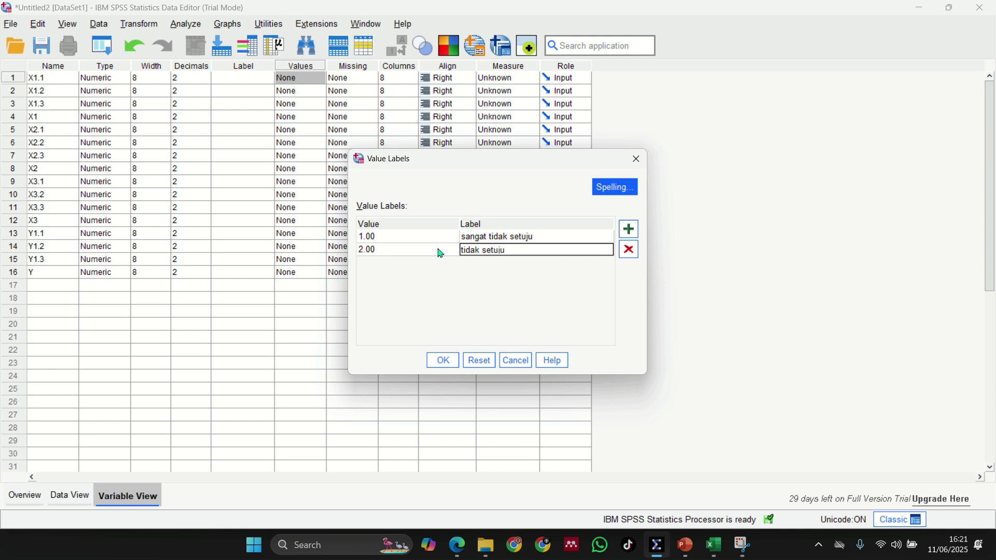
Step: Define value 3 with the label "ragu-ragu" for variable X1.1
key("Return")
key("Tab")
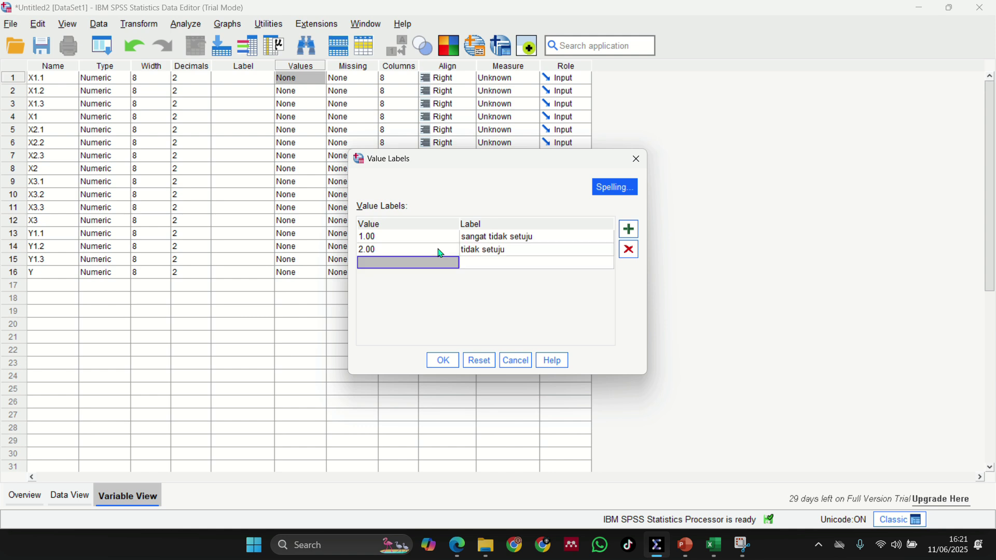
type("3")
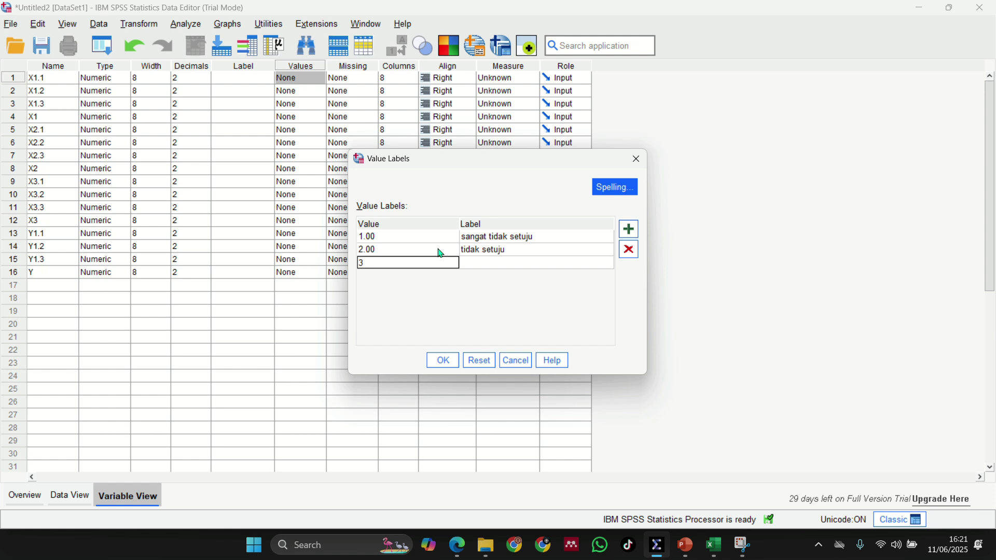
key("Tab")
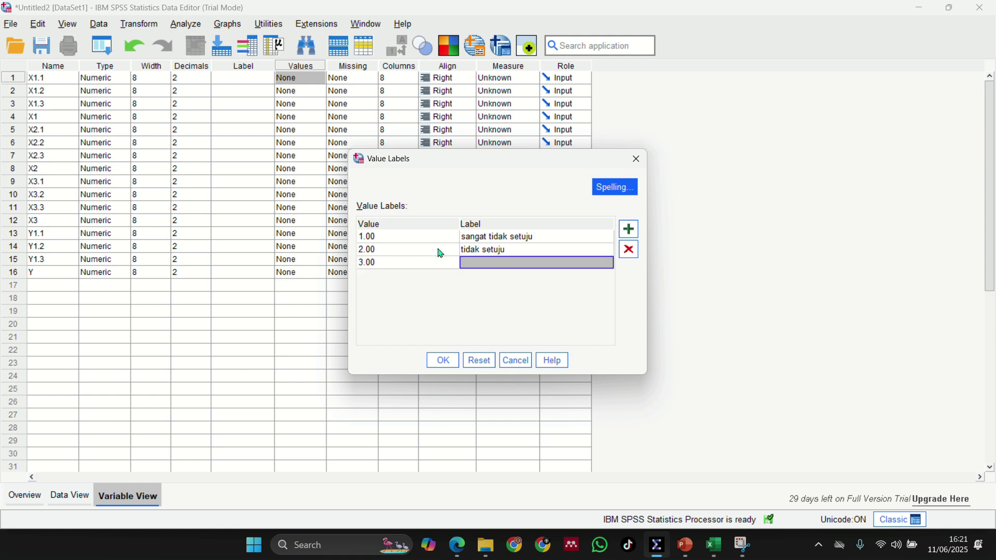
type("r")
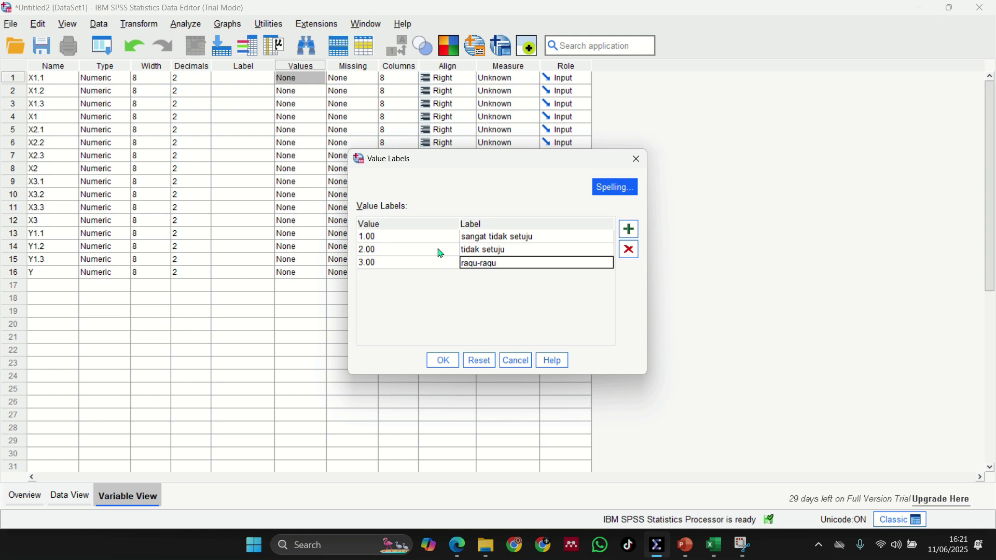
type("agu-ragu")
key("Return")
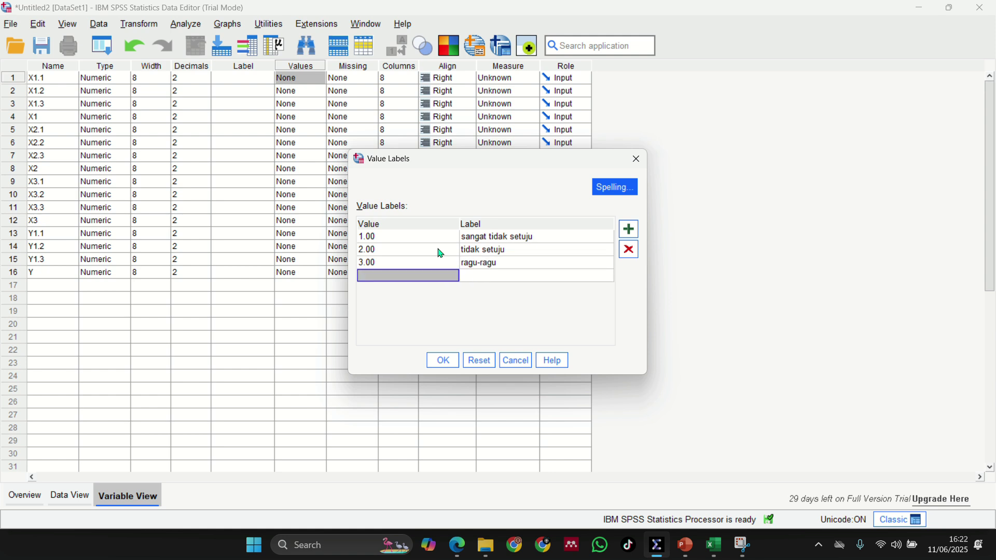
Step: Label value 4 as "setuju" and value 5 as "sangat setuju" for variable X1.1, and apply the value labels
type("4")
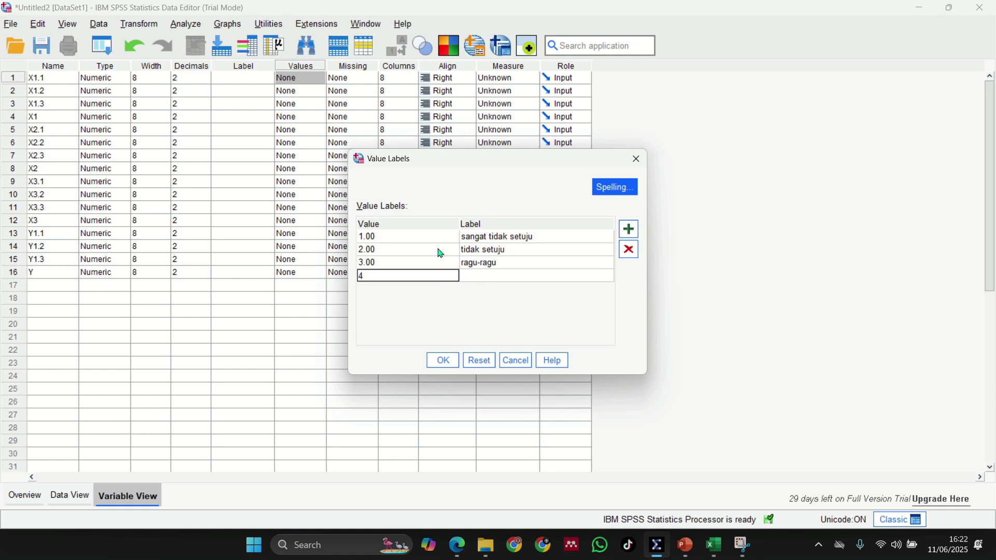
key("Tab")
type("se")
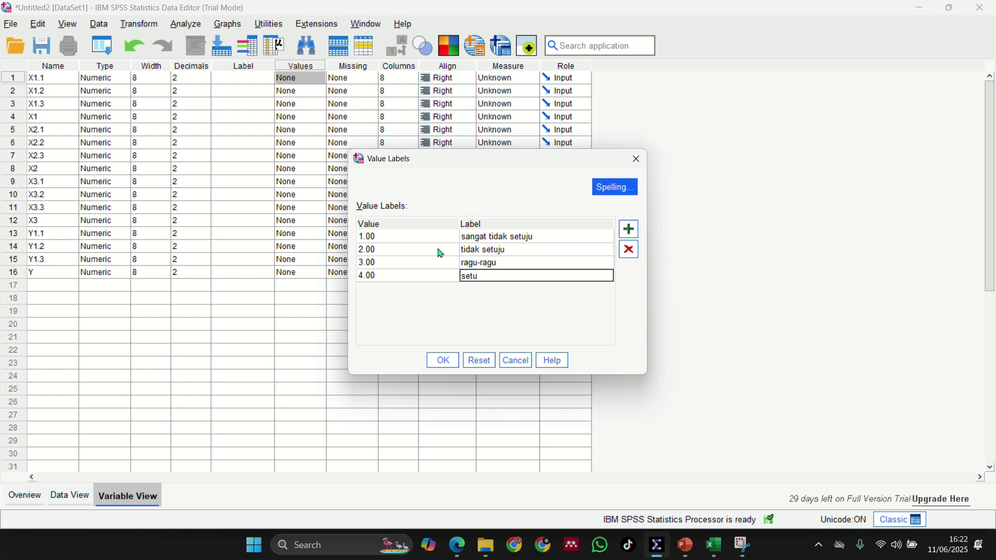
key("Return")
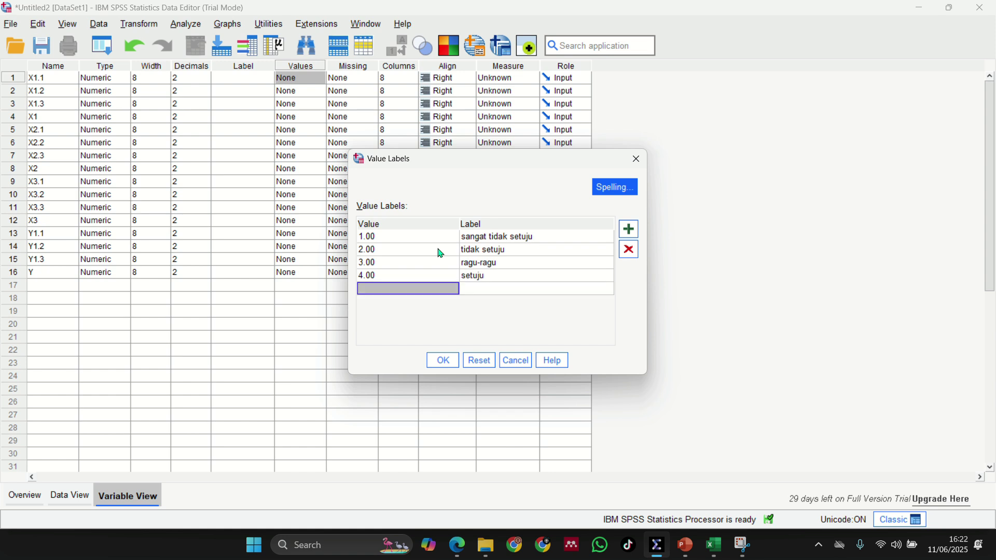
type("5")
key("Tab")
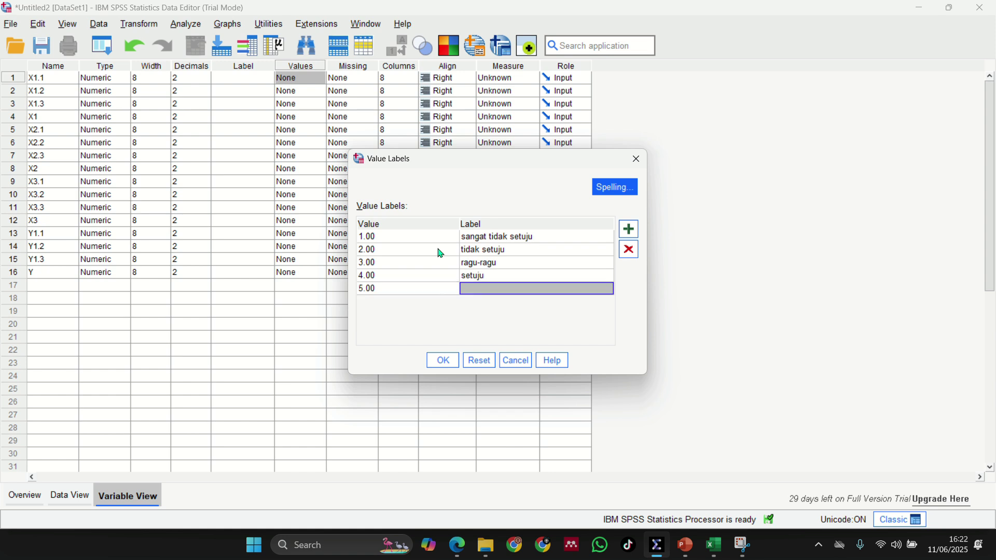
type("sangat setuju")
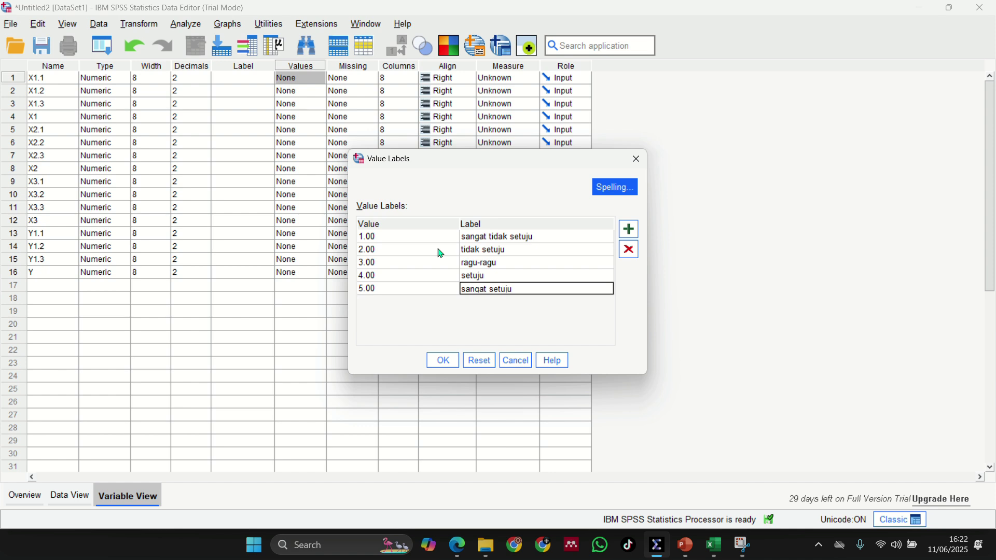
left_click(443, 360)
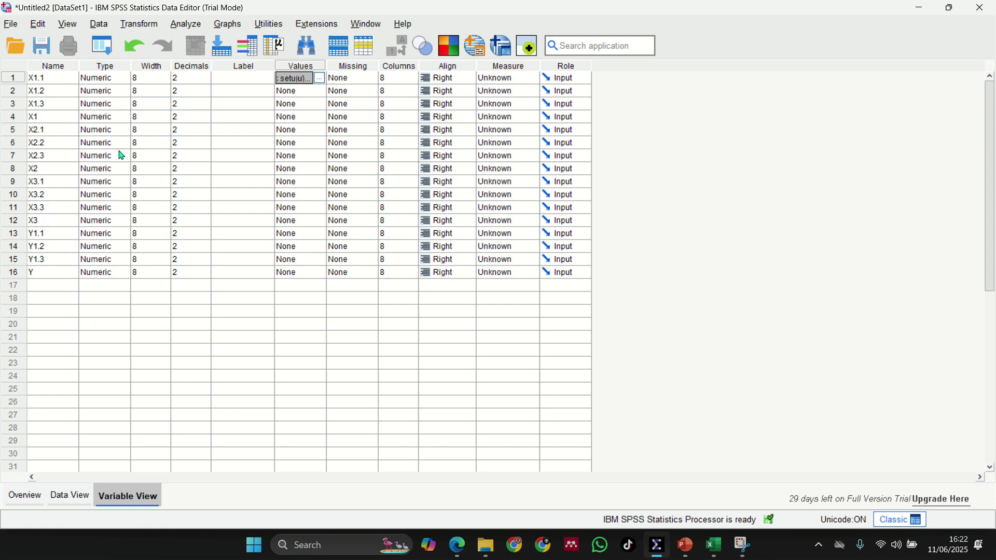
Step: Copy the value labels of X1.1 to variables X1.2 and X1.3
left_click(301, 91)
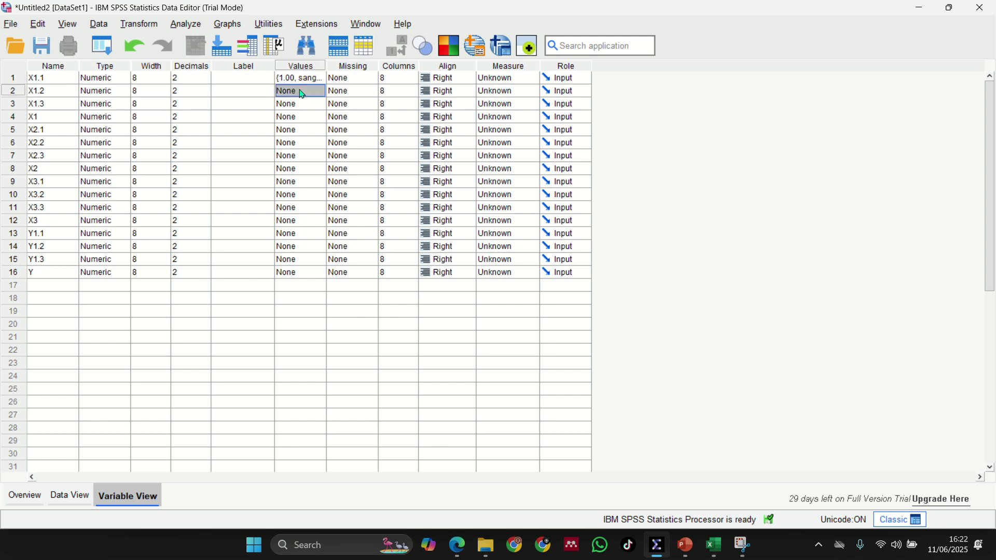
right_click(301, 92)
left_click(325, 124)
left_click(312, 105)
Step: Paste the copied value labels into variables X2.1, X2.2 and X2.3
left_click(311, 131)
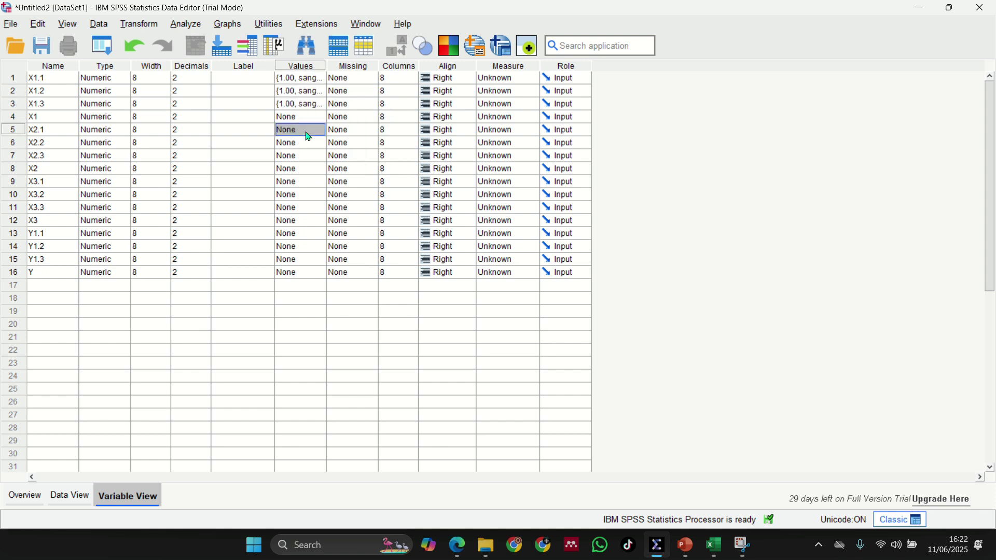
key("ctrl+v")
left_click(310, 144)
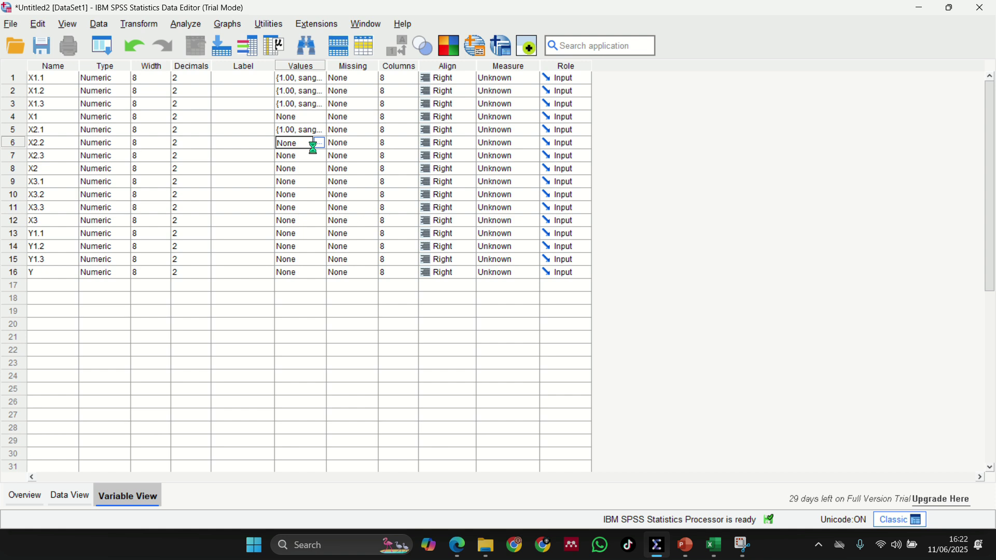
left_click(304, 156)
key("ctrl+v")
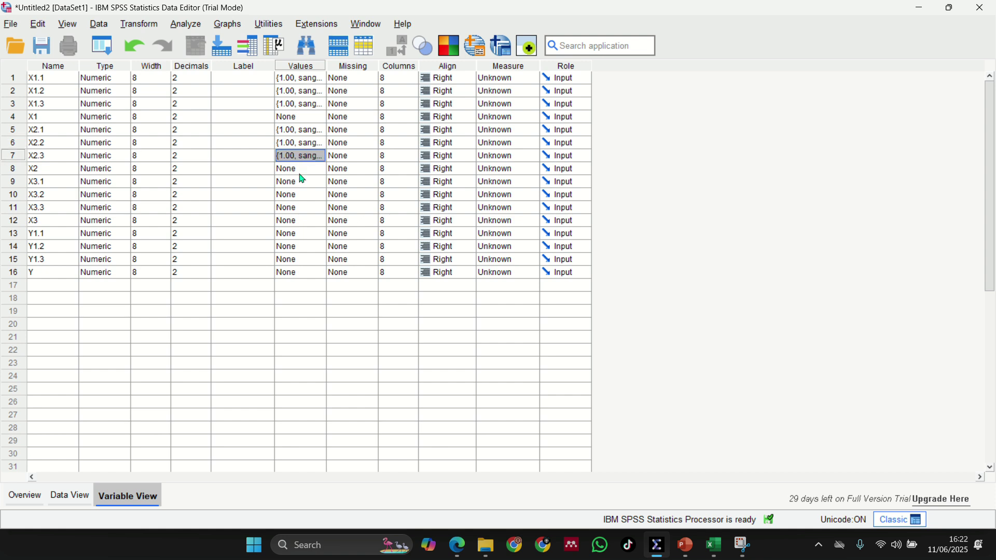
Step: Paste the same value labels into variables X3.1, X3.2 and X3.3, skipping the total variable X2
left_click(301, 182)
key("ctrl+v")
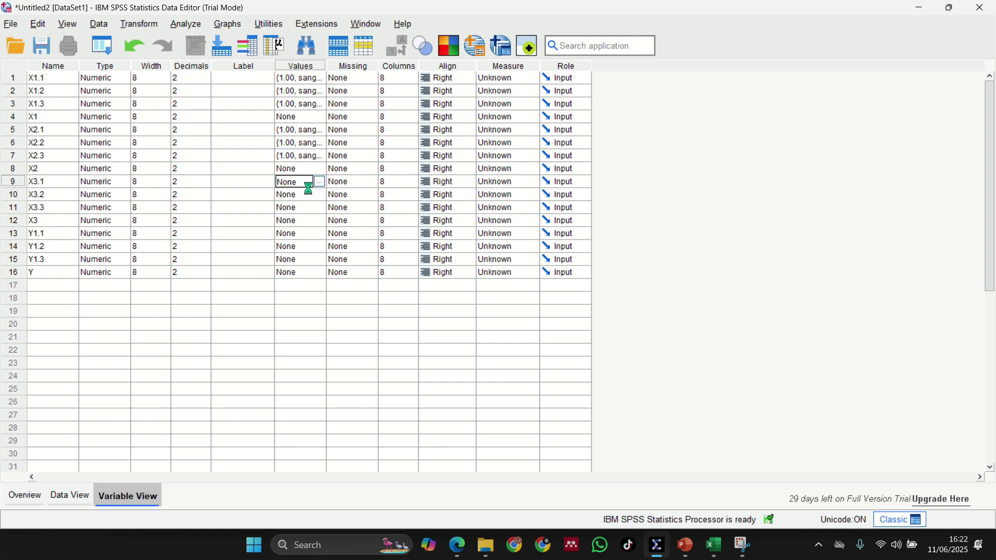
left_click(304, 157)
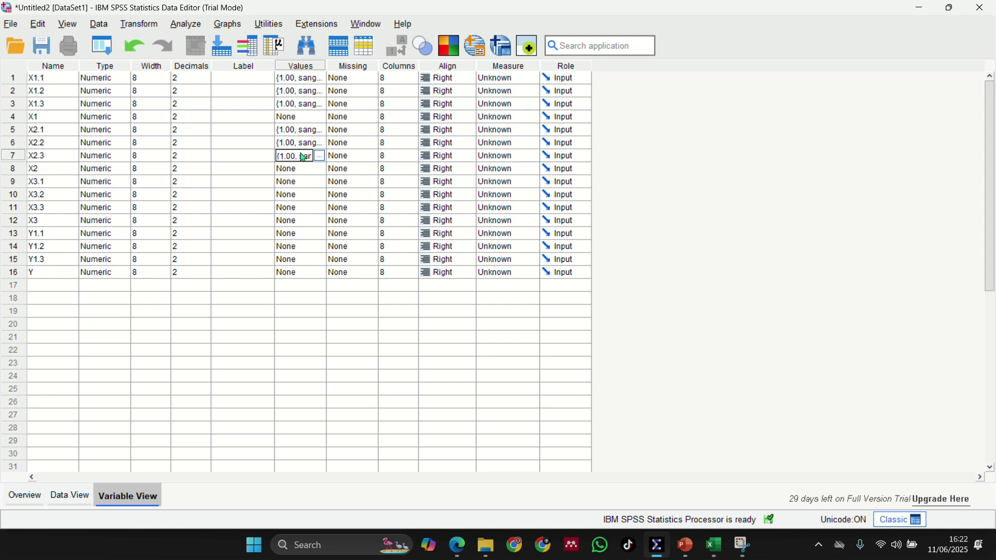
left_click(296, 185)
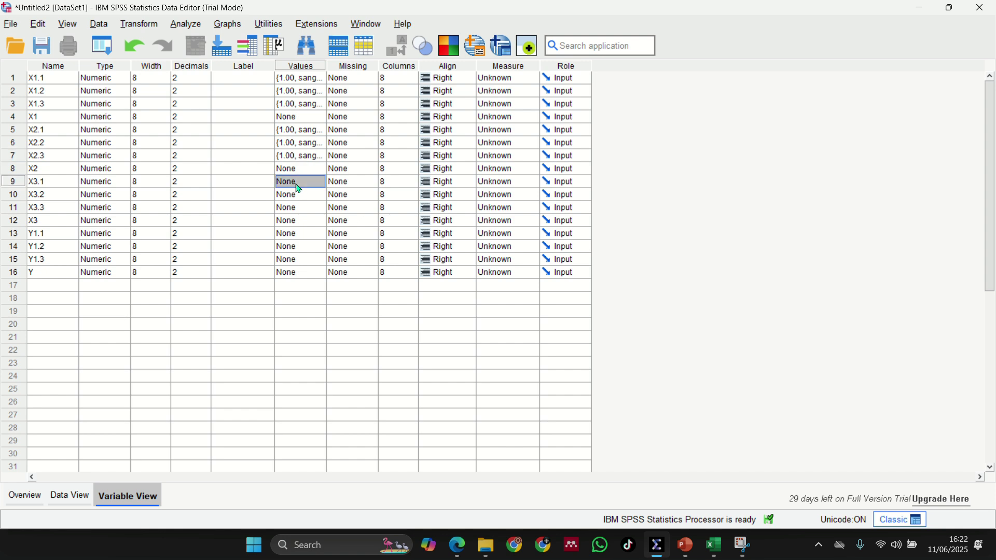
key("ctrl+v")
left_click(299, 195)
key("ctrl+v")
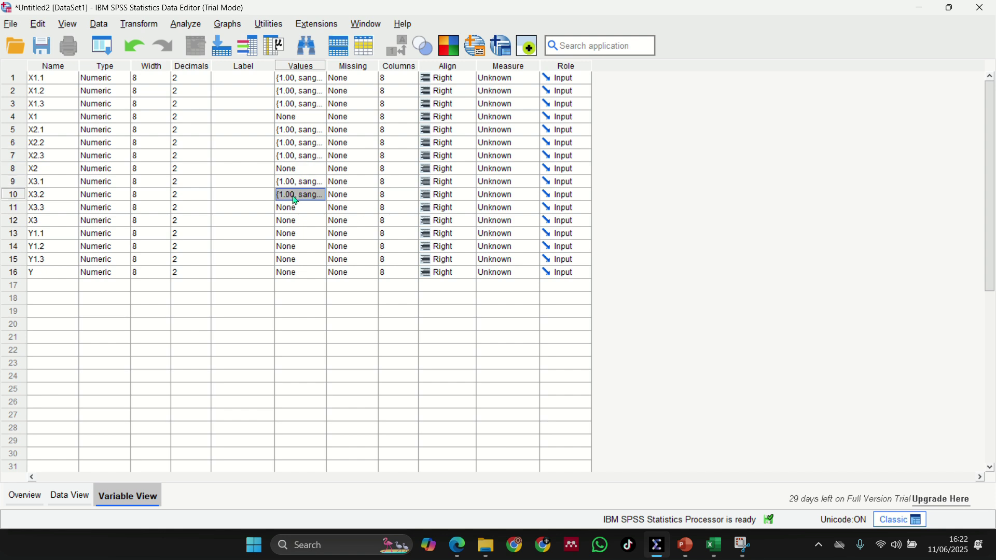
left_click(297, 211)
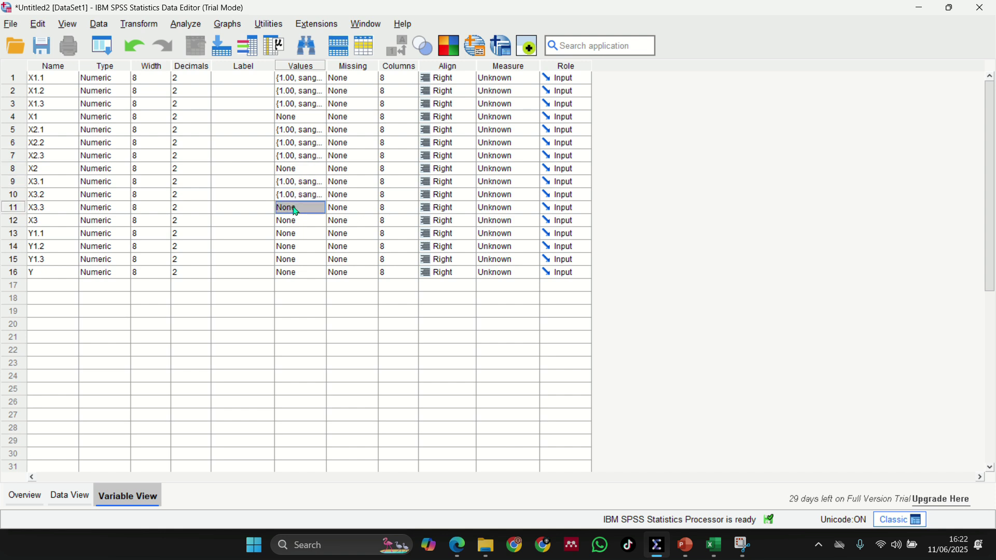
Step: Apply the copied value labels to variables Y1.1, Y1.2 and Y1.3
left_click(297, 237)
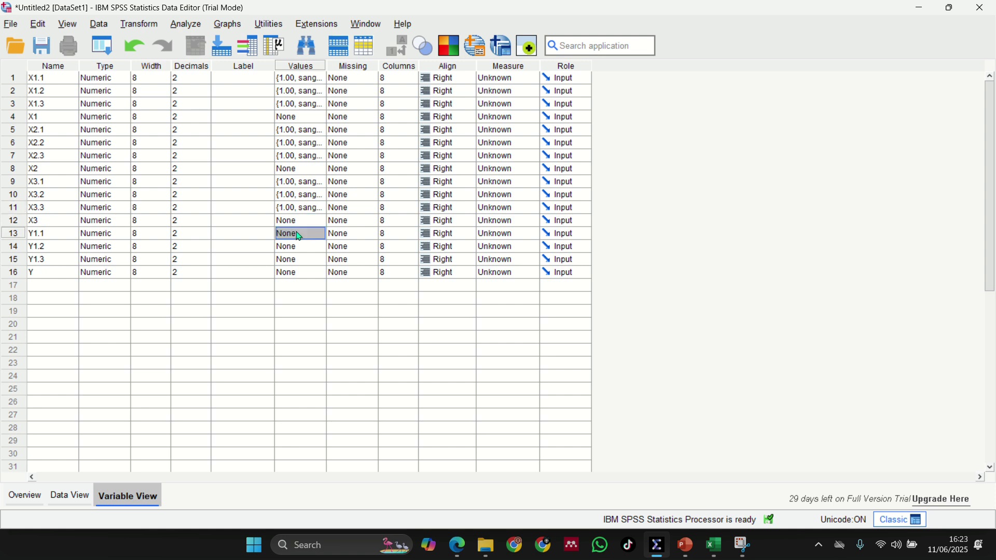
key("ctrl+v")
left_click(295, 248)
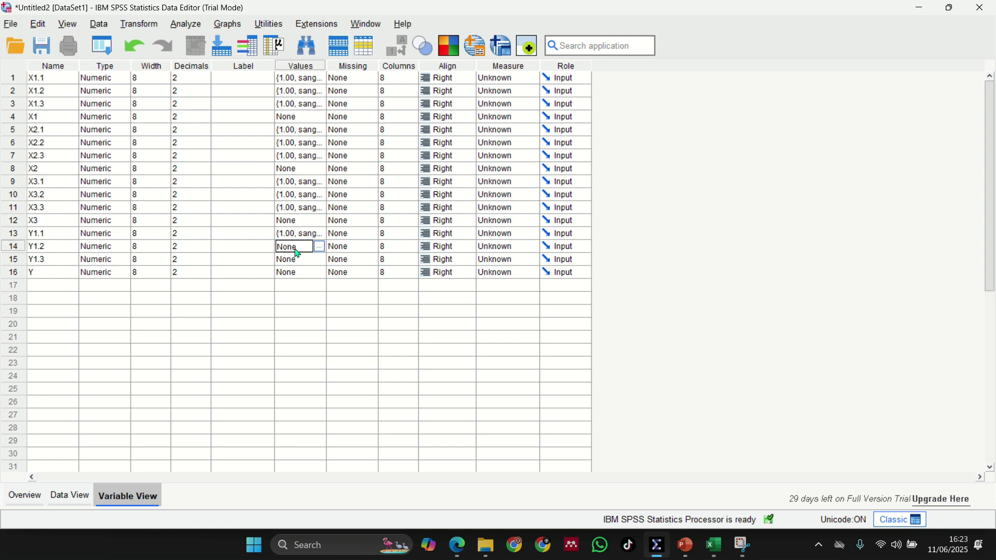
key("ctrl+v")
left_click(298, 259)
key("ctrl+v")
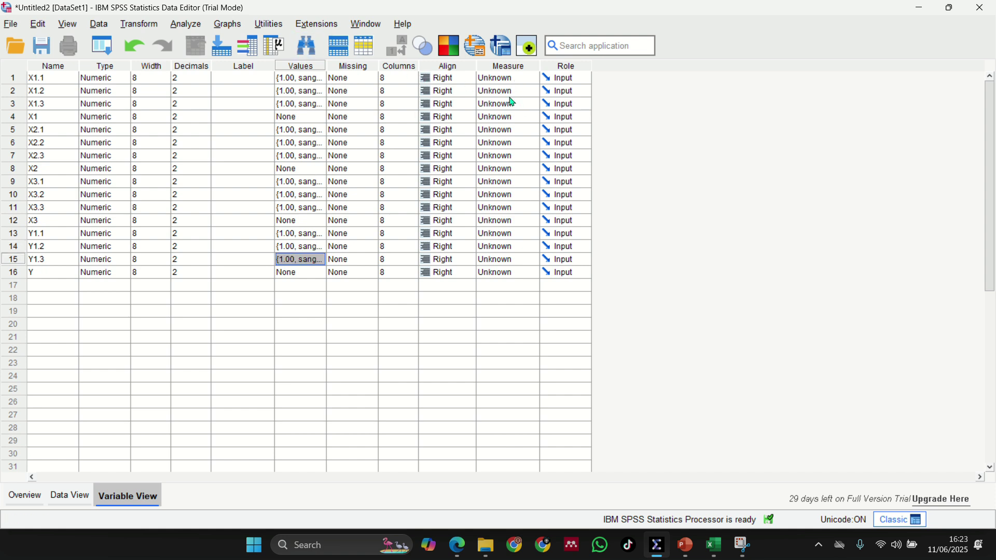
Step: Set the measurement level of X1.1 to Ordinal and apply the same level to X1.2 and X1.3
left_click(508, 79)
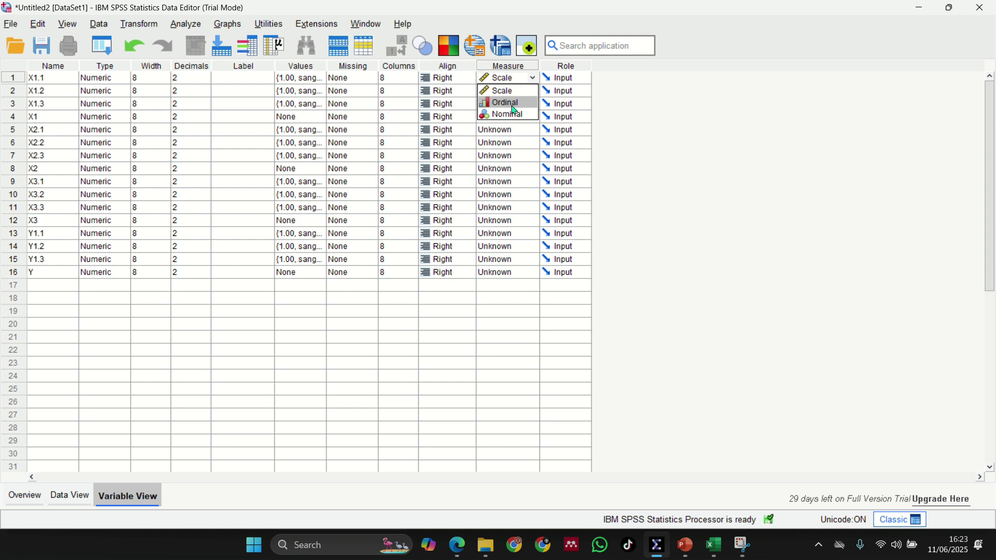
left_click(512, 105)
left_click(511, 79)
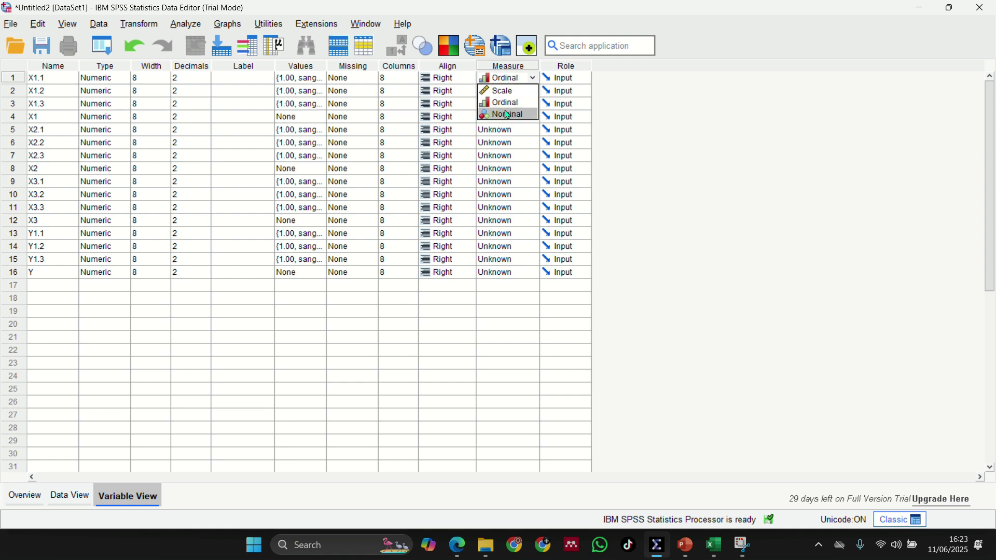
left_click(507, 104)
left_click(508, 106)
left_click(505, 92)
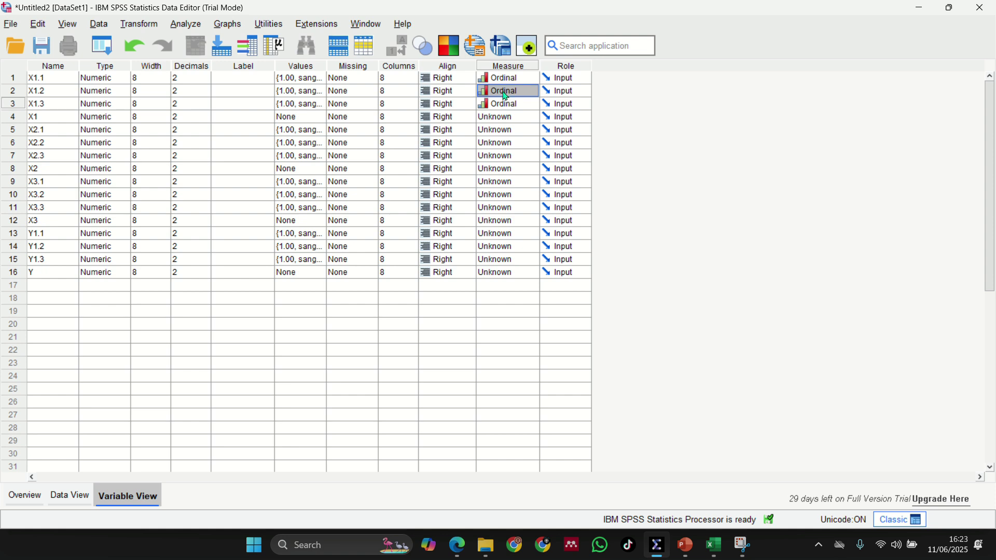
left_click(506, 98)
Step: Apply the Ordinal measurement level to variables X2.1, X2.2 and X2.3
left_click_drag(518, 80, 505, 155)
left_click(497, 132)
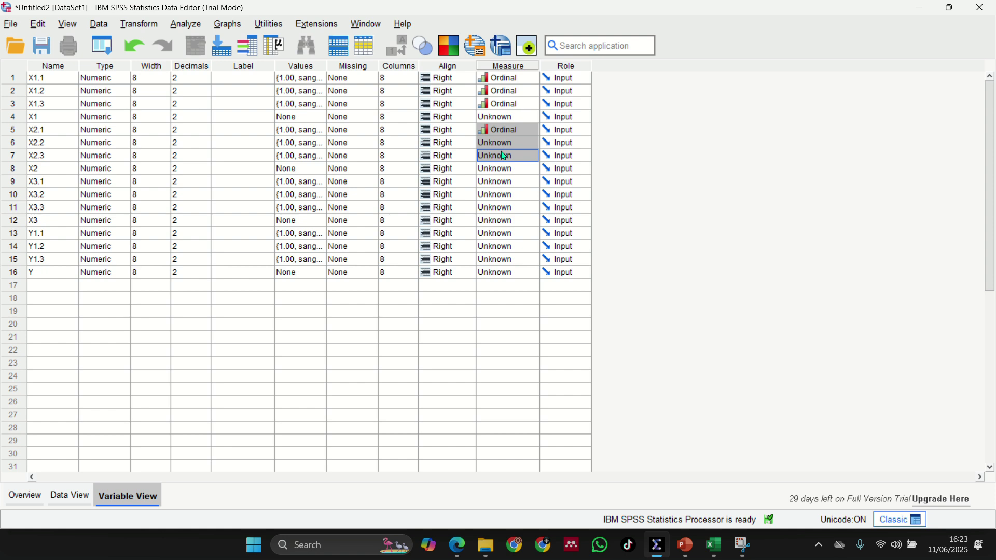
key("ctrl+v")
Step: Set the measurement level of the total variable X1 to Scale
left_click(511, 120)
left_click(511, 119)
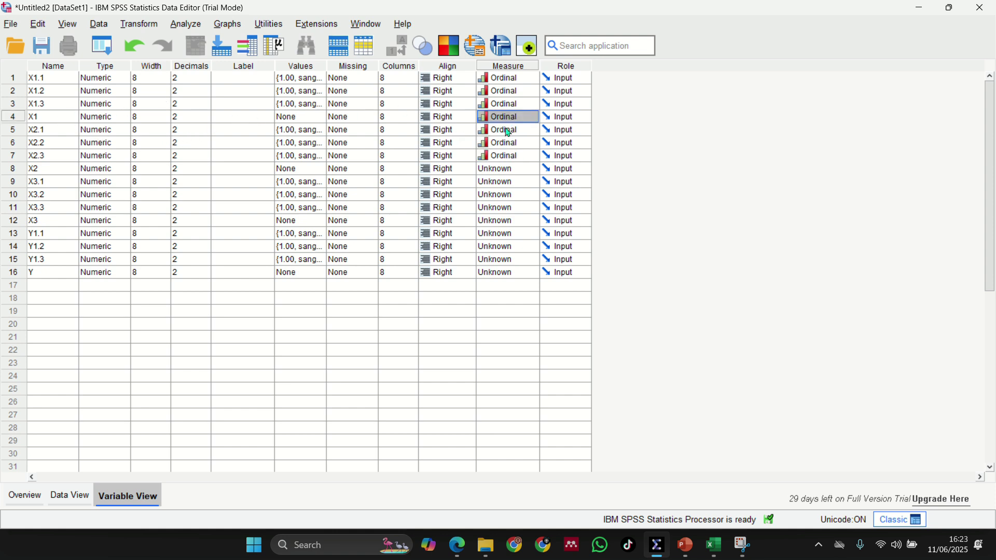
left_click(514, 124)
left_click(505, 129)
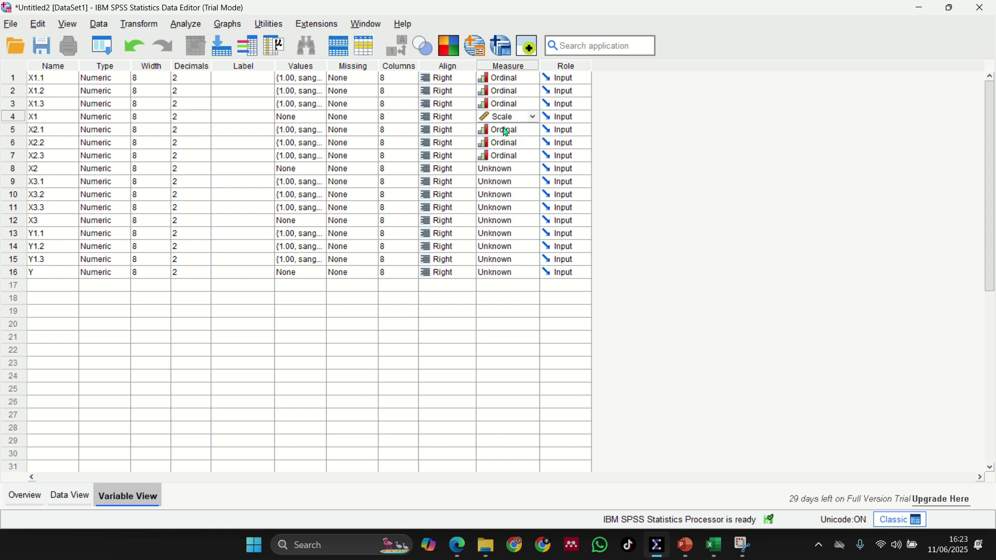
Step: Set the measurement level of X3.1 to X3.3 and Y1.1 to Y1.3 to Ordinal
left_click(499, 182)
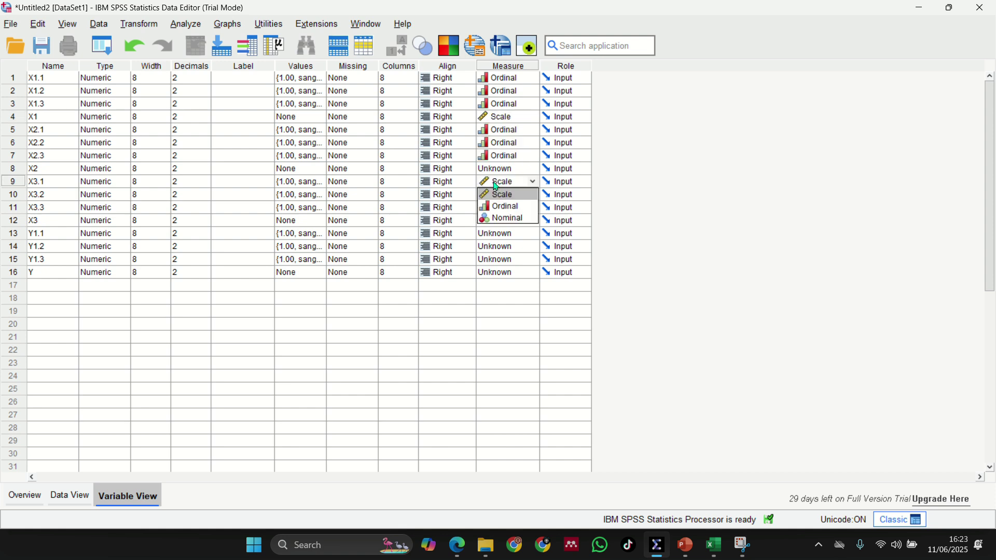
left_click(497, 194)
left_click_drag(496, 183, 496, 210)
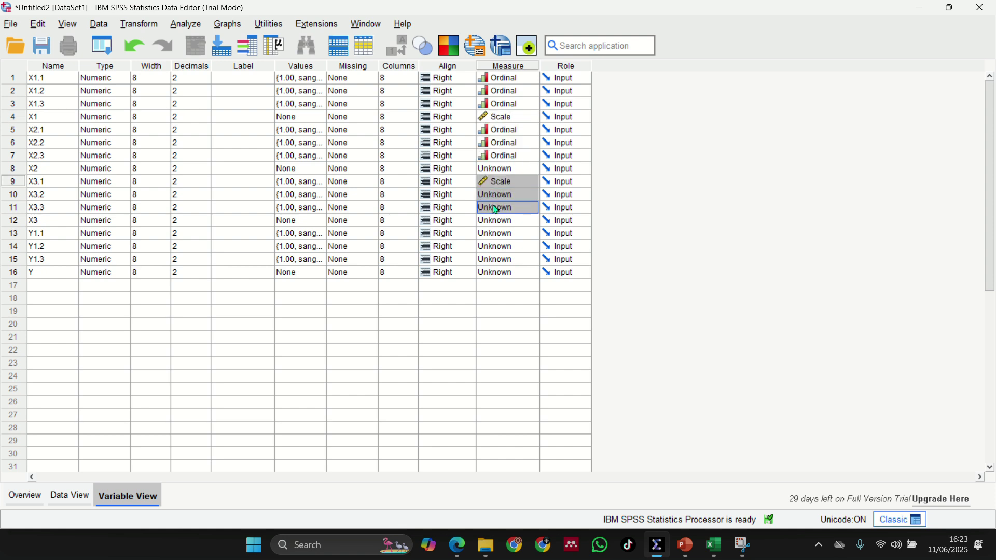
type("Ordinal")
left_click(494, 237)
left_click_drag(494, 237, 488, 260)
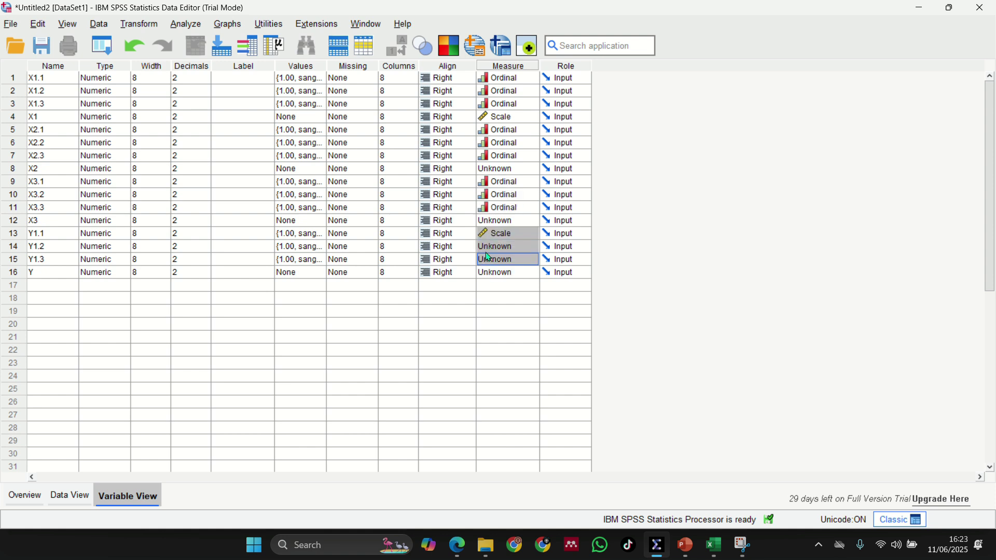
key("ctrl+v")
Step: Set the measurement level of the total variables X3, X2 and Y to Scale
left_click(507, 220)
left_click(505, 221)
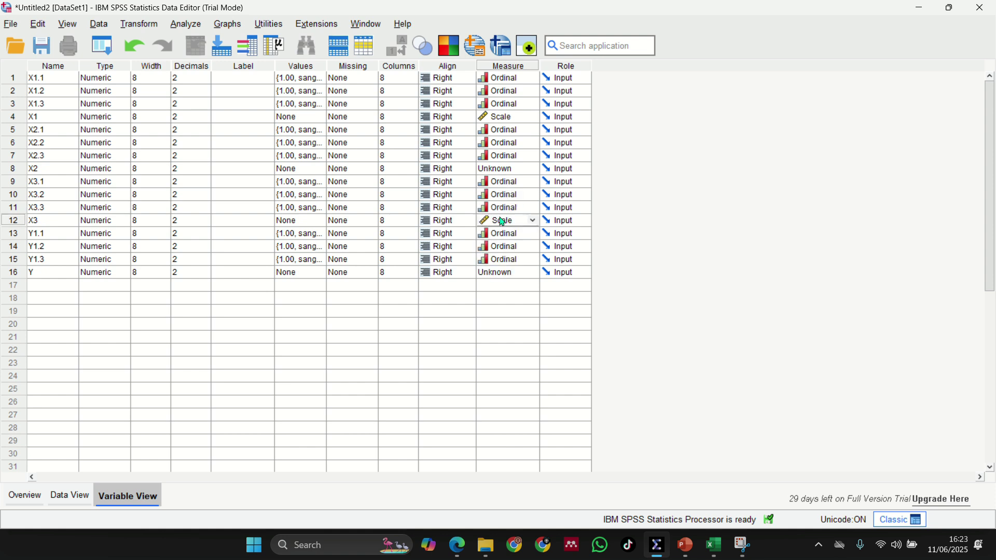
left_click(511, 170)
left_click(511, 179)
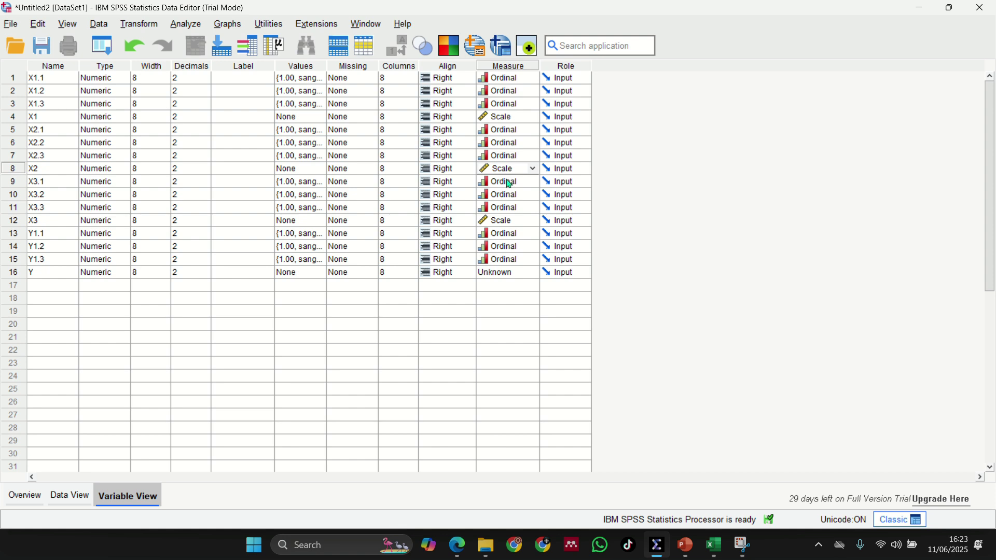
left_click(507, 273)
left_click(507, 276)
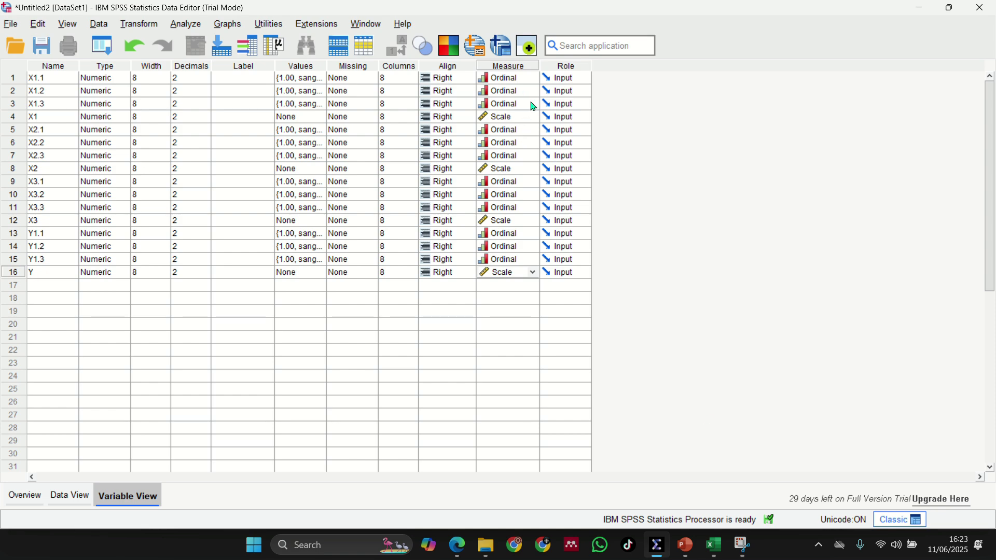
Step: Switch to the Data Mentah_UAS C3[1] workbook in Excel and copy the questionnaire data in B11:Q100, without headers or respondent numbers
left_click(717, 546)
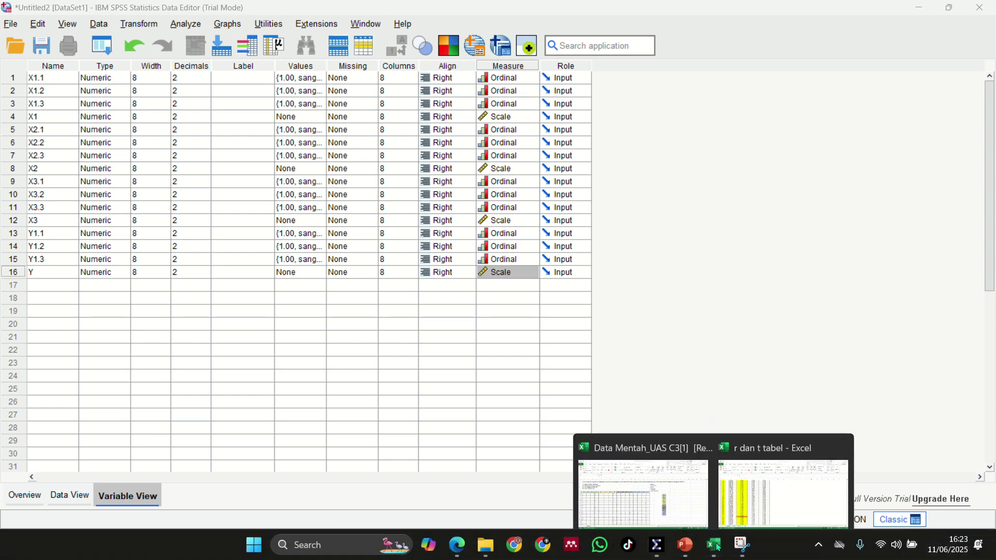
left_click(669, 506)
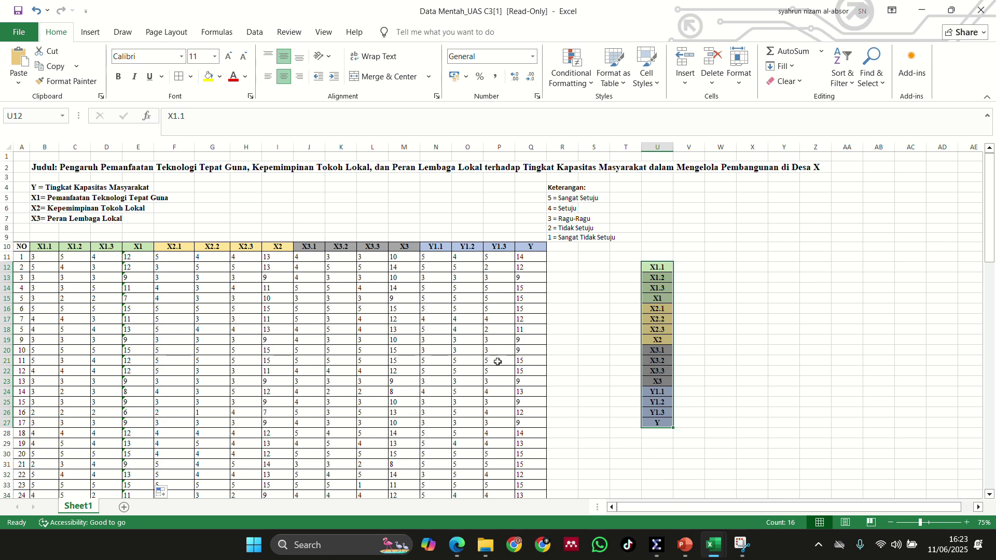
scroll(284, 300, "down", 1)
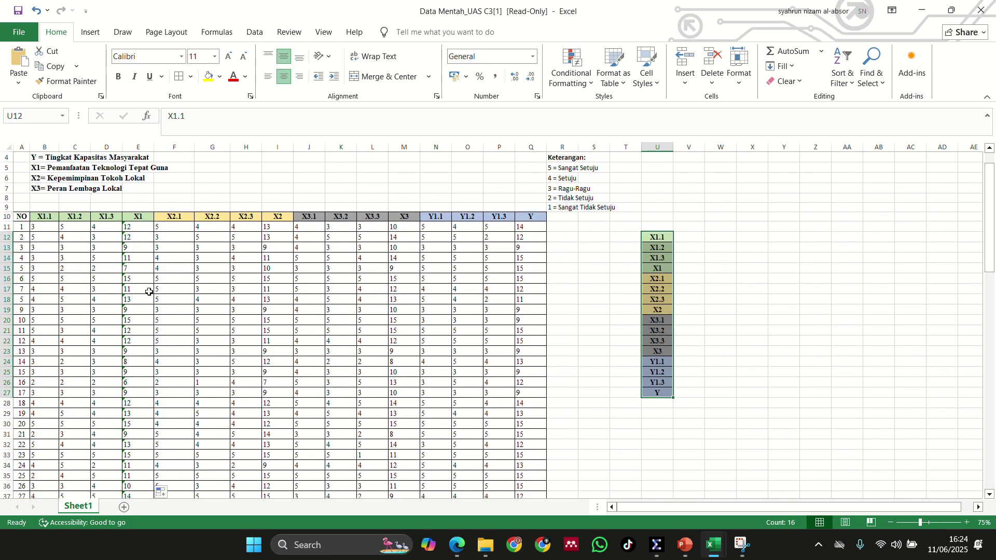
left_click_drag(44, 227, 531, 469)
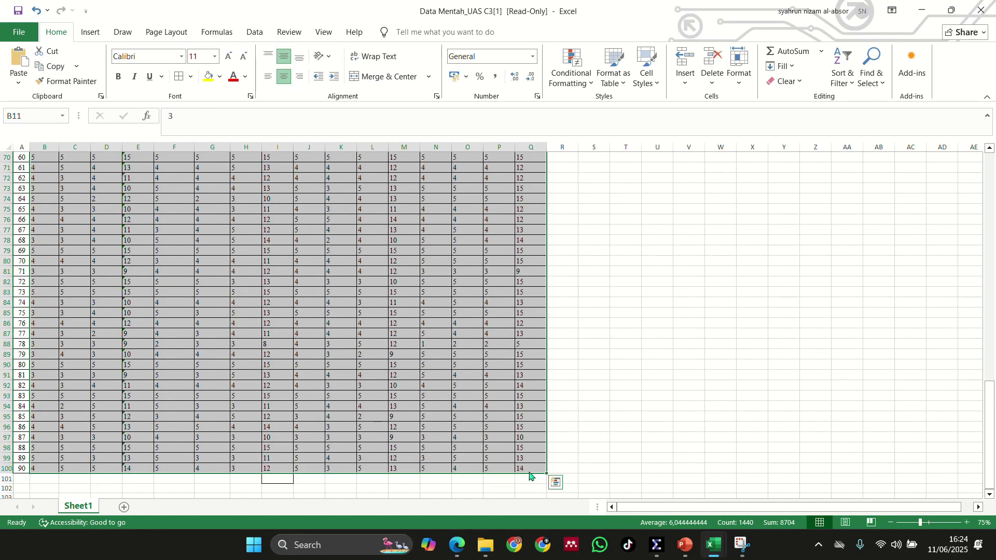
key("ctrl+c")
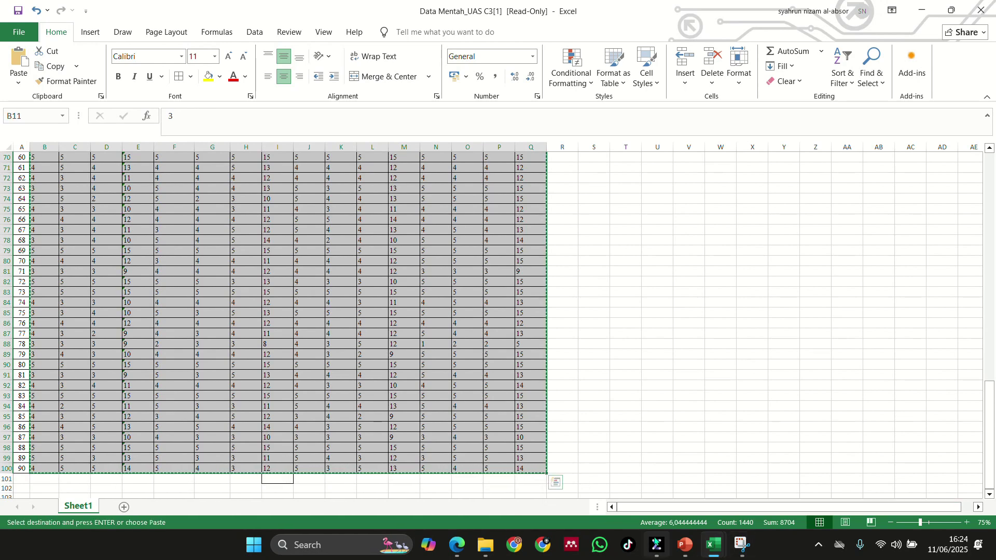
Step: Paste the copied responses into the SPSS data sheet, starting at case 1 of variable X1.1
left_click(658, 544)
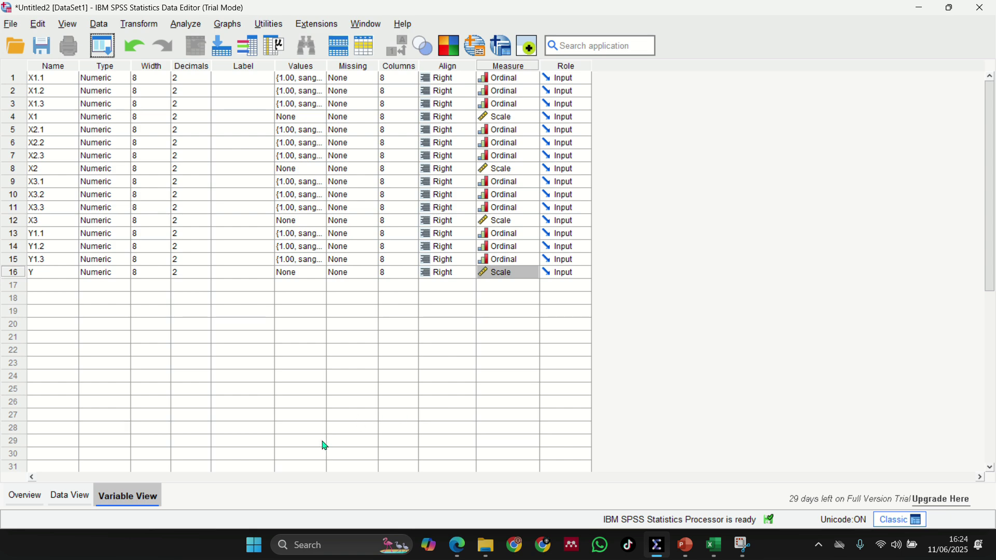
left_click(83, 497)
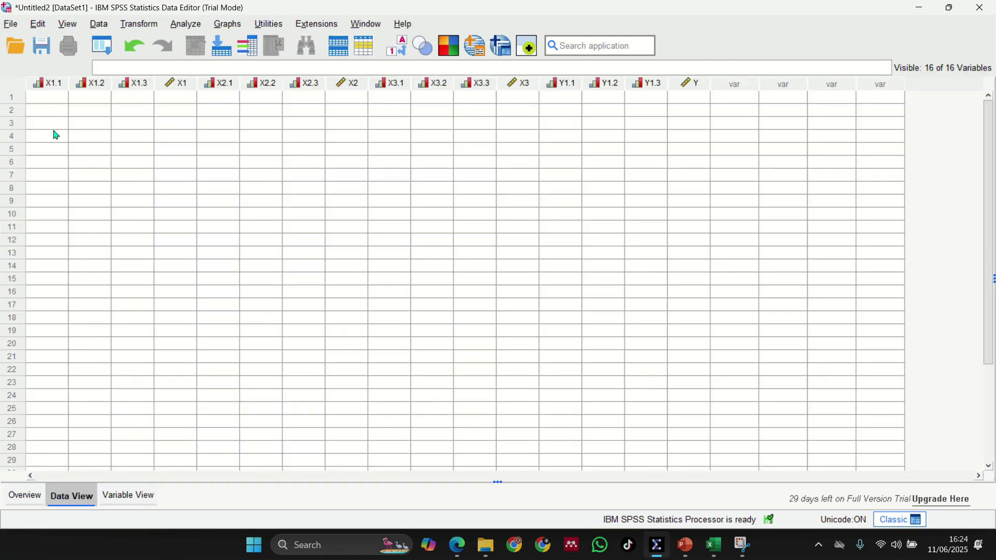
left_click(45, 99)
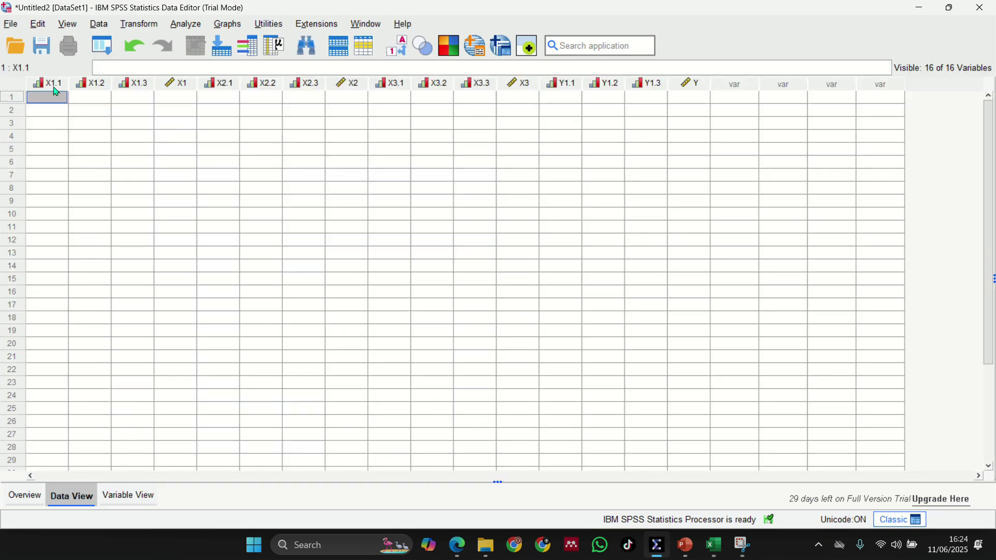
key("ctrl+v")
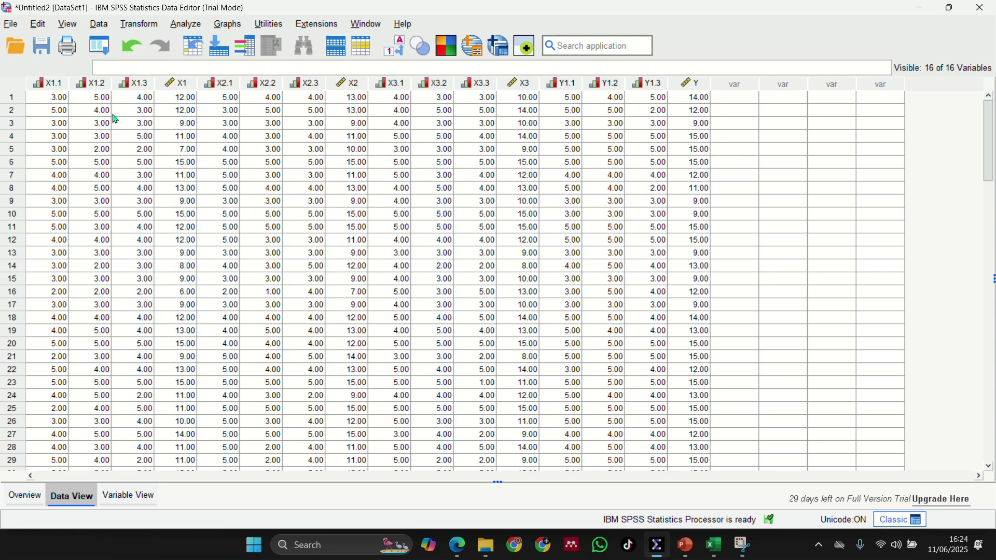
scroll(267, 156, "down", 1)
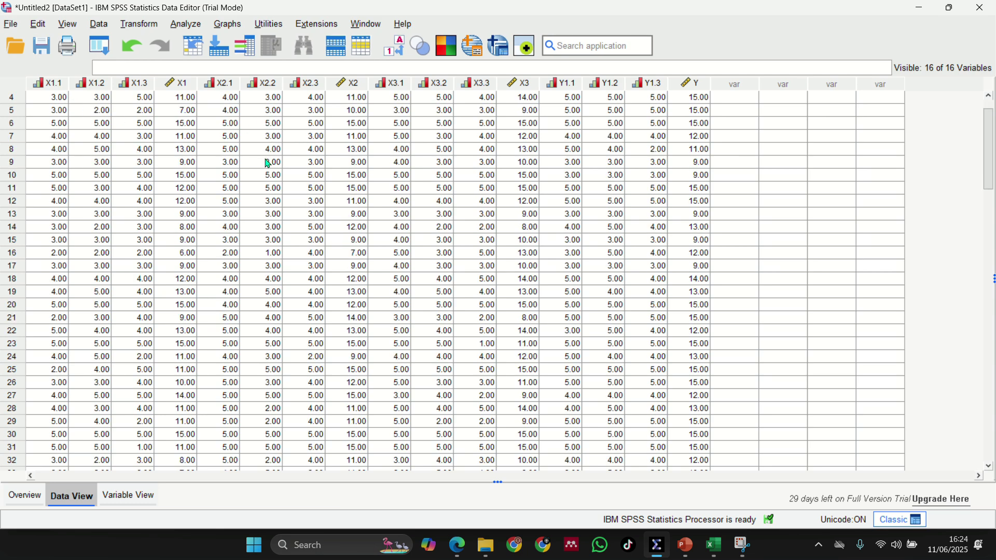
scroll(261, 170, "up", 1)
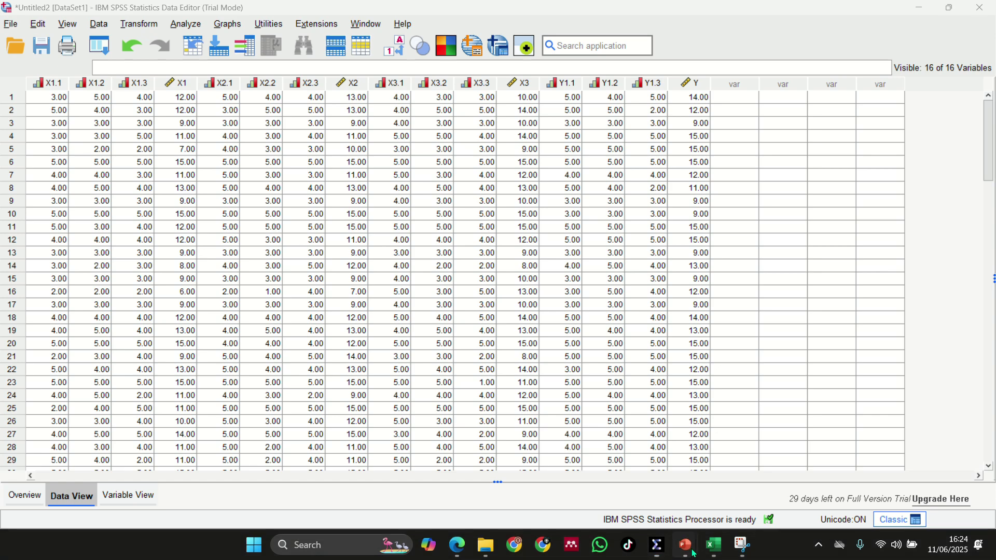
Step: Consult the list of required tests on the PowerPoint assignment slide, and open the Frequencies analysis in SPSS
mouse_move(684, 544)
left_click(592, 466)
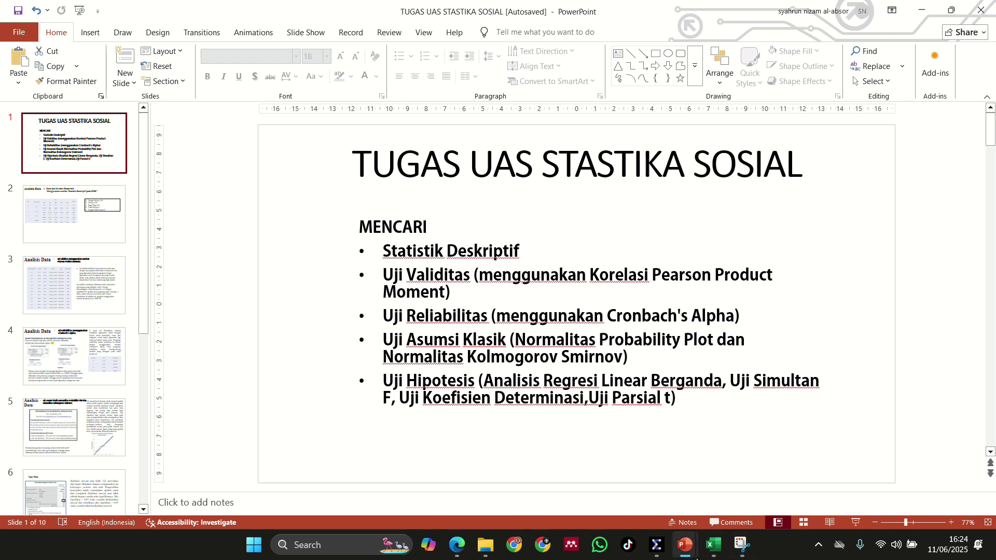
left_click(653, 549)
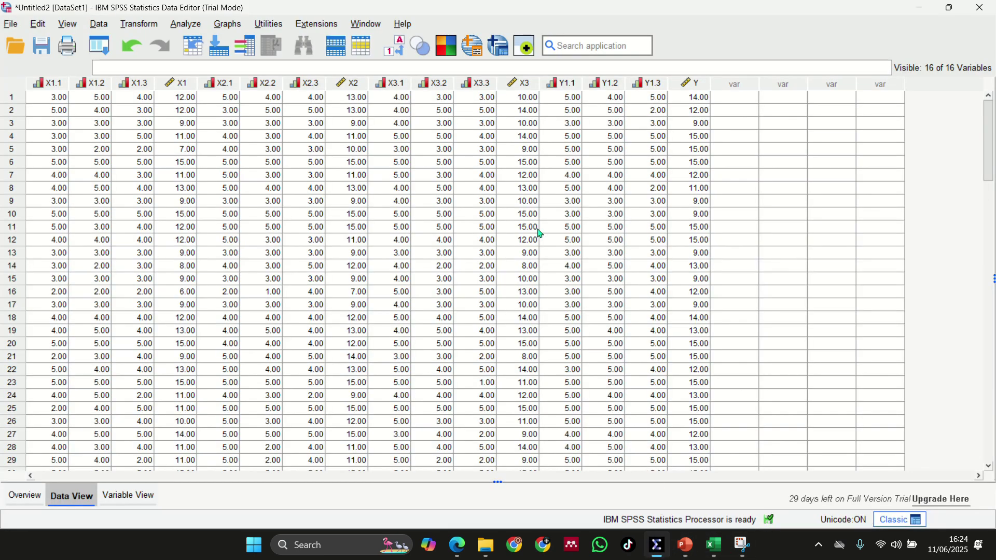
left_click(189, 25)
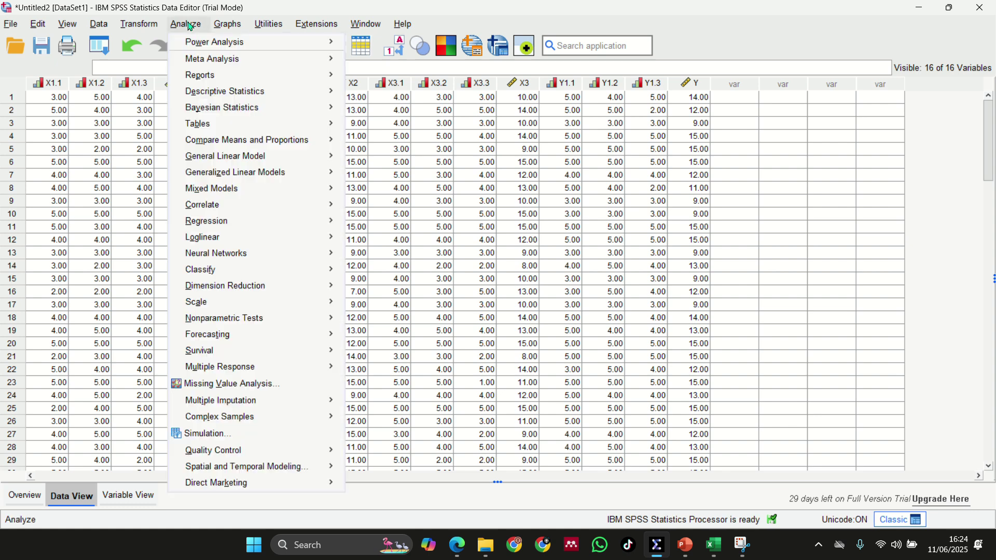
mouse_move(252, 100)
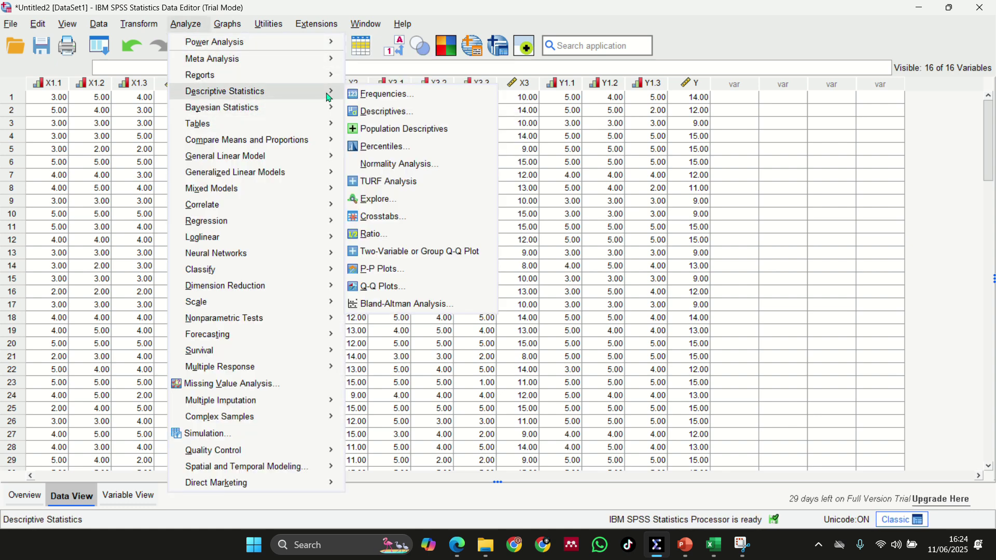
left_click(363, 100)
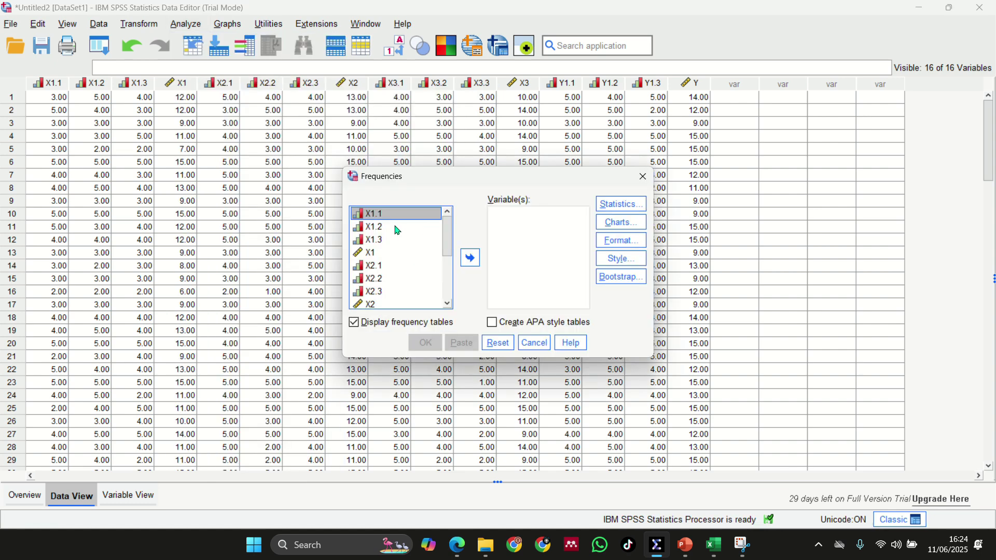
Step: Add the items X1.1 to X1.3 and X2.1 to X2.3 to the Frequencies analysis variables
left_click_drag(388, 219, 424, 240)
left_click(480, 261)
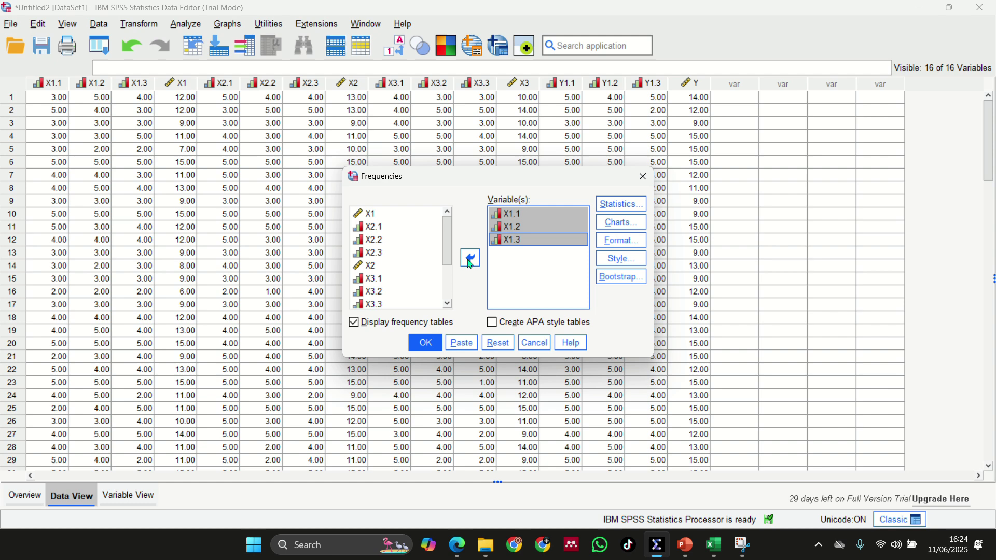
left_click(389, 228)
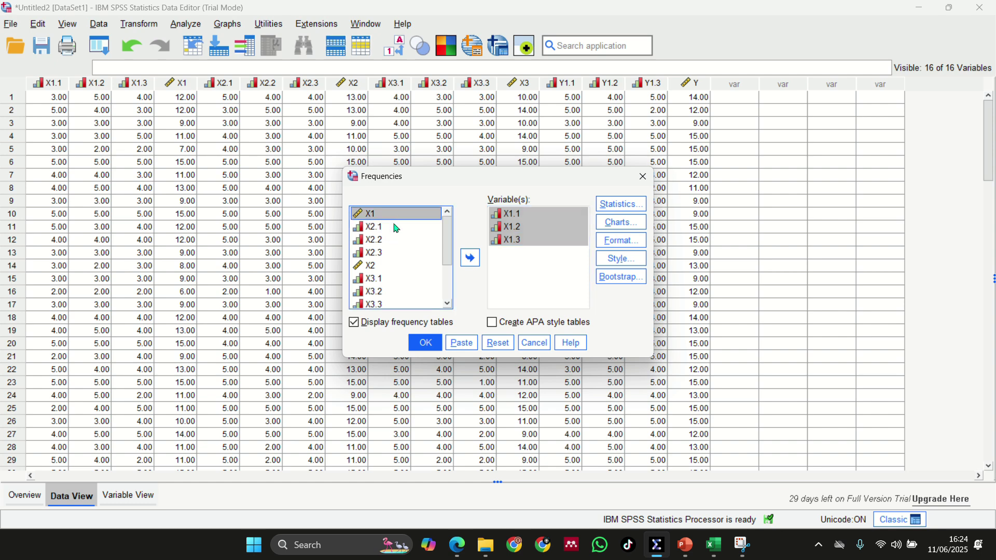
left_click_drag(393, 227, 393, 253)
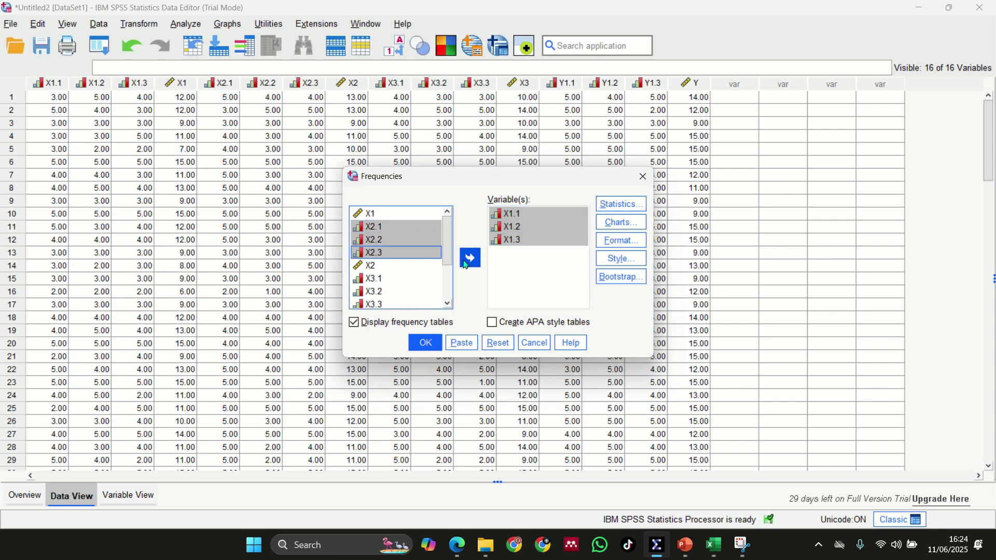
left_click(470, 258)
Step: Add the items X3.1, X3.2 and X3.3 to the Frequencies analysis variables
left_click(392, 246)
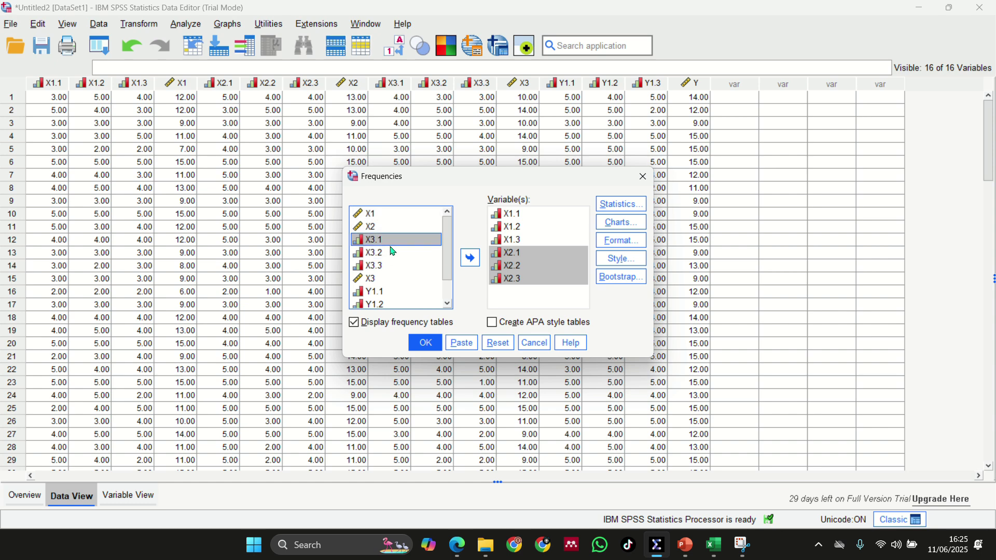
left_click_drag(392, 251, 437, 259)
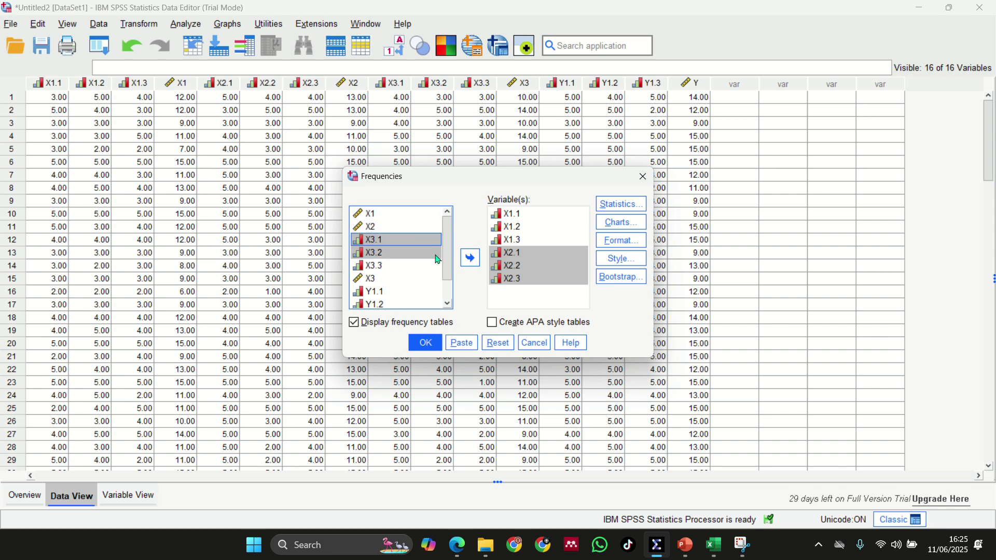
double_click(407, 249)
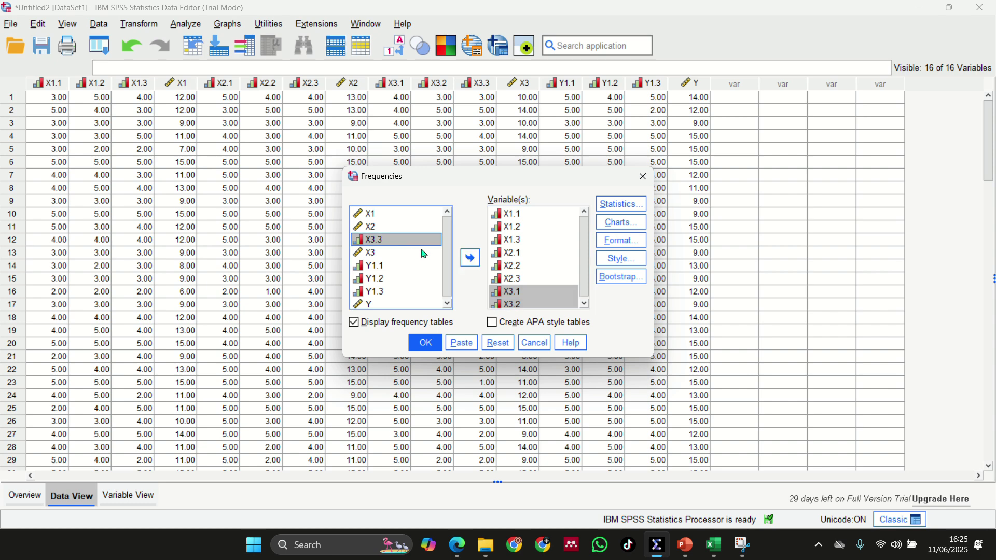
left_click(470, 257)
Step: Add the items Y1.1 to Y1.3 to the variables and run the Frequencies analysis with frequency tables displayed
left_click(409, 253)
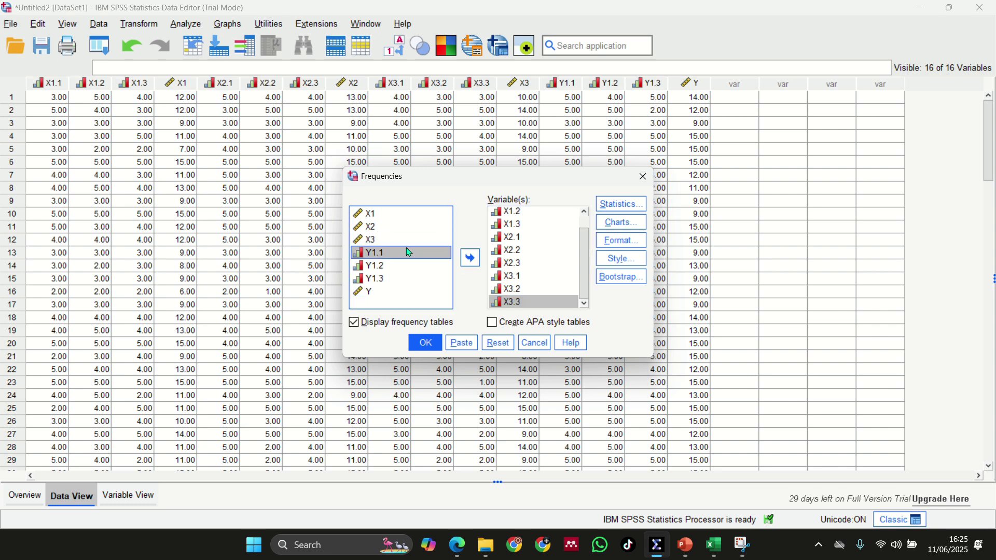
left_click_drag(410, 253, 413, 273)
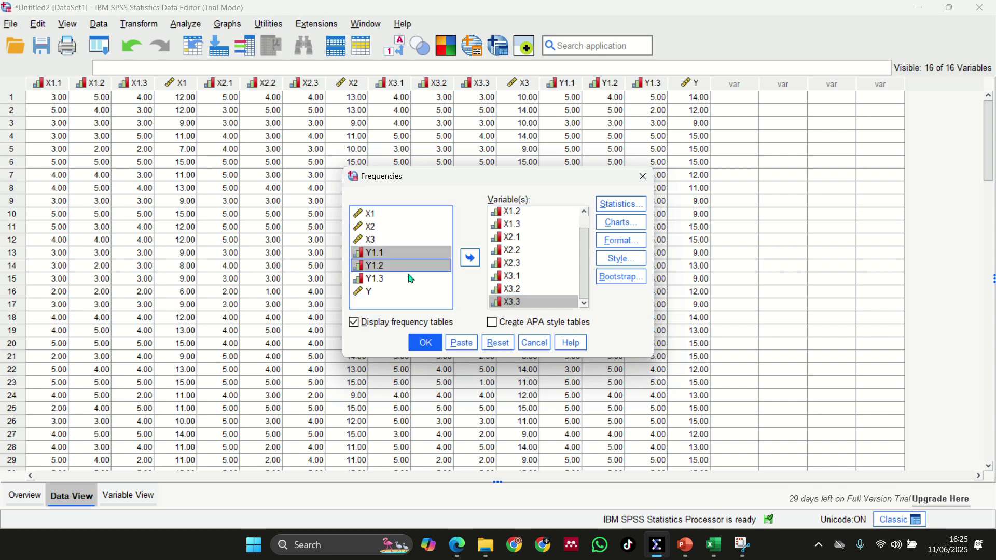
left_click(410, 279, "shift")
left_click(470, 258)
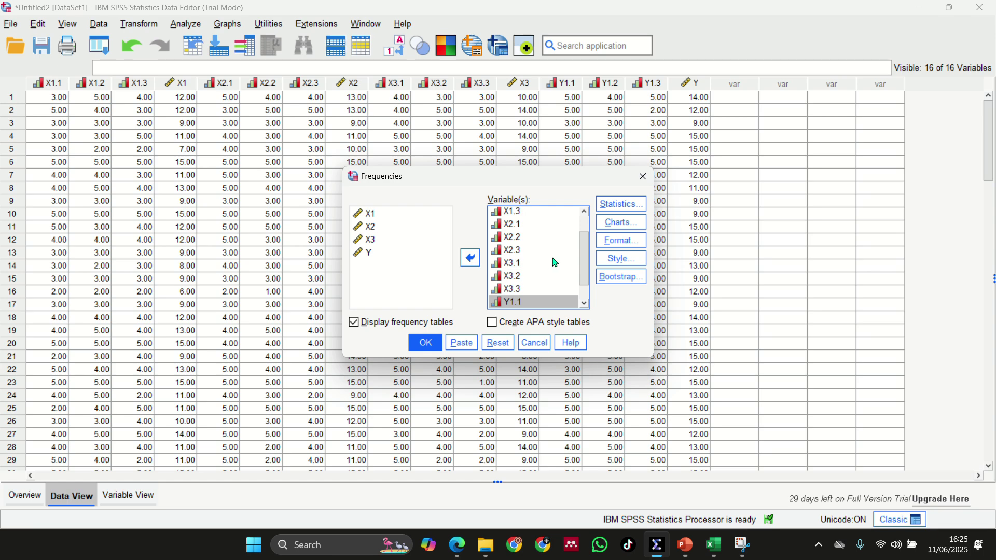
left_click(426, 348)
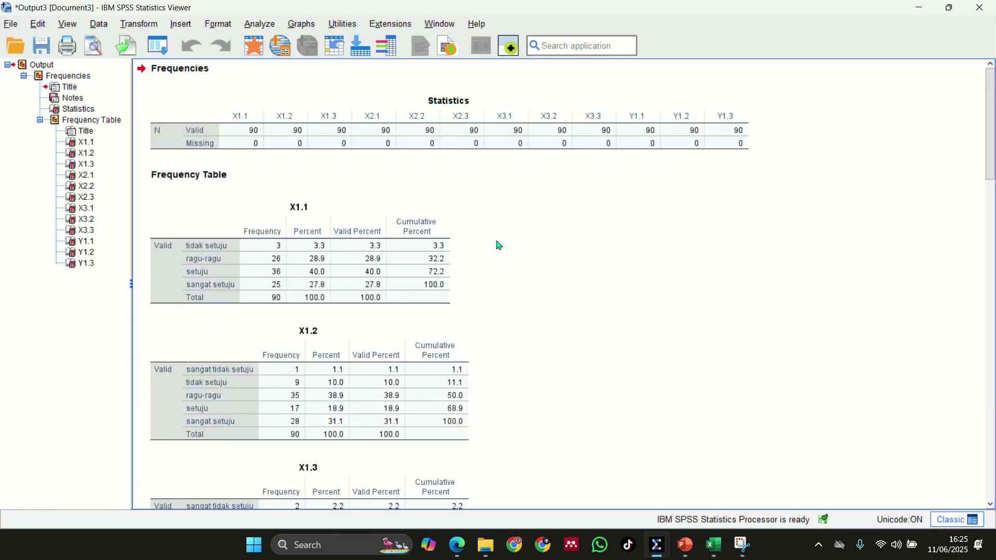
Step: Examine the Statistics summary and the frequency tables of all items from X1.1 to Y1.3 in the output
scroll(440, 216, "down", 1)
scroll(431, 218, "up", 1)
left_click(516, 182)
left_click(544, 188)
left_click(445, 151)
left_click(391, 173)
left_click(449, 271)
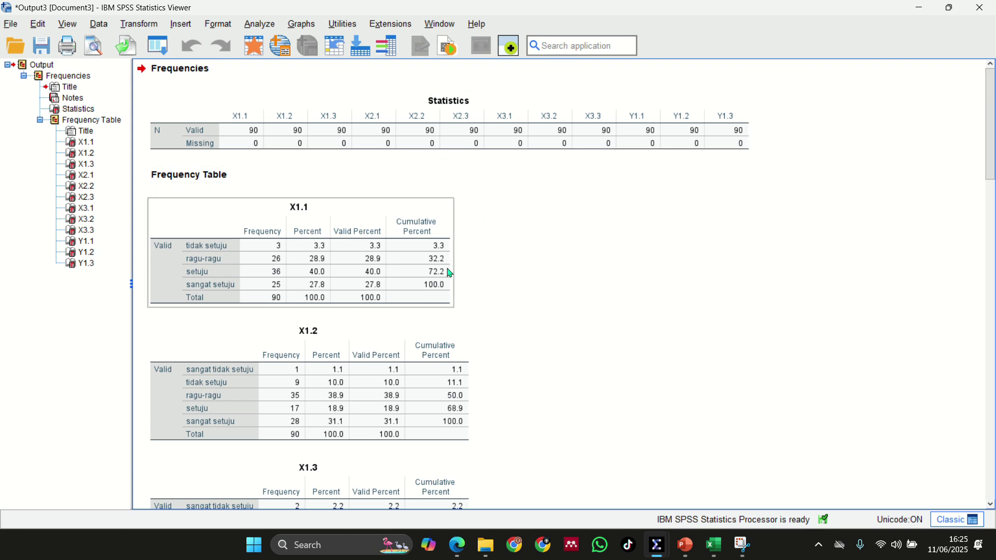
left_click(402, 136)
left_click(252, 406)
left_click(422, 262)
scroll(410, 260, "down", 3)
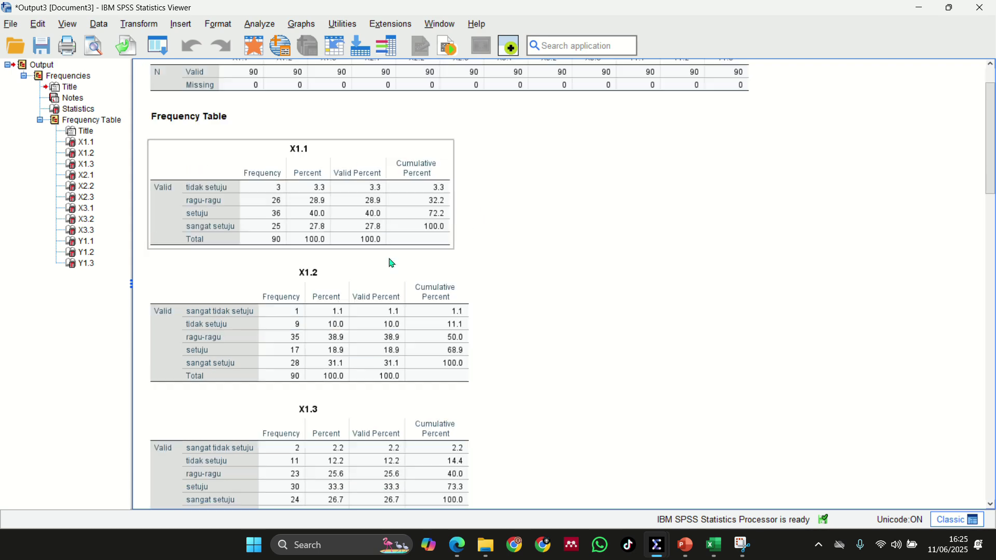
left_click(389, 259)
scroll(390, 259, "down", 5)
left_click(390, 259)
scroll(390, 259, "up", 5)
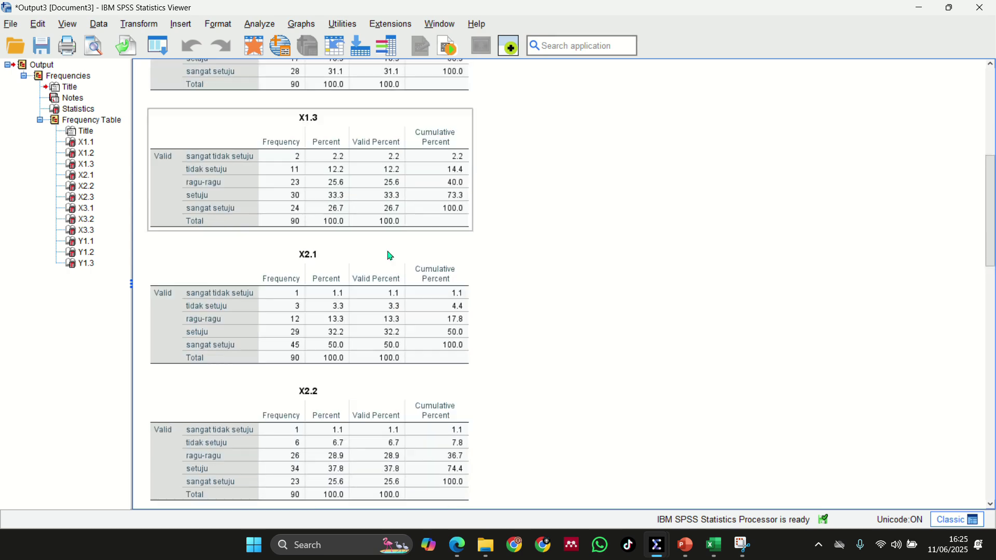
left_click(390, 258)
scroll(390, 258, "up", 3)
left_click(390, 260)
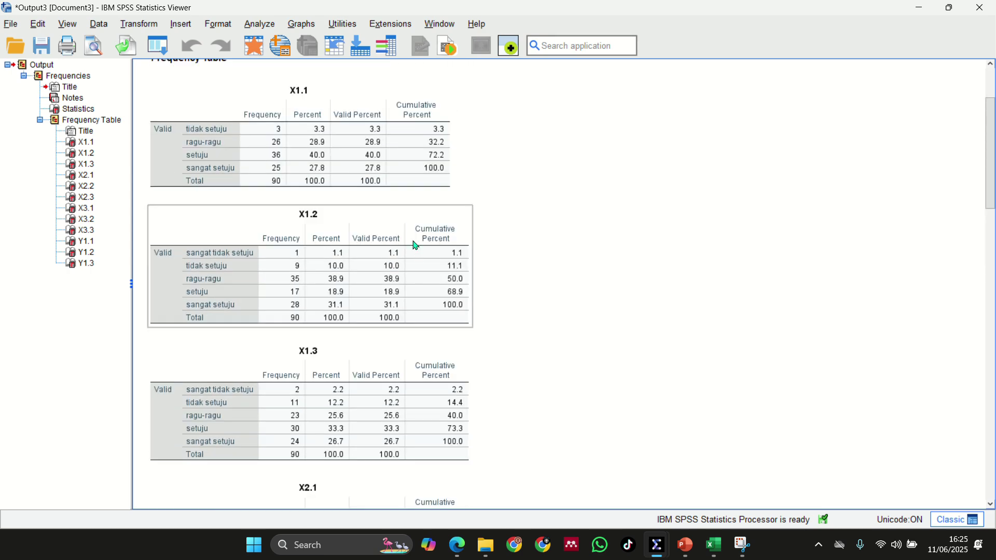
scroll(415, 245, "up", 2)
left_click(411, 244)
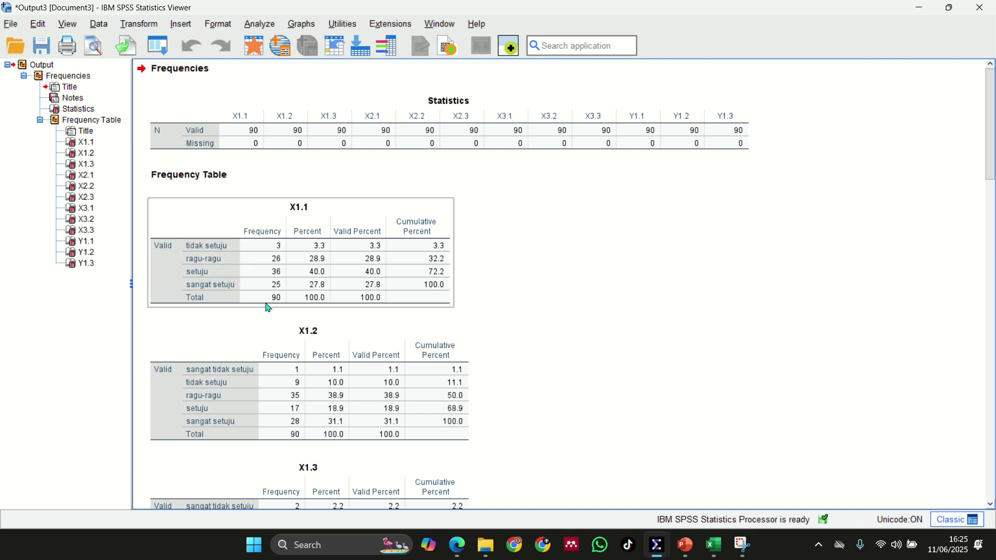
scroll(285, 283, "down", 3)
scroll(293, 249, "up", 3)
scroll(354, 284, "down", 15)
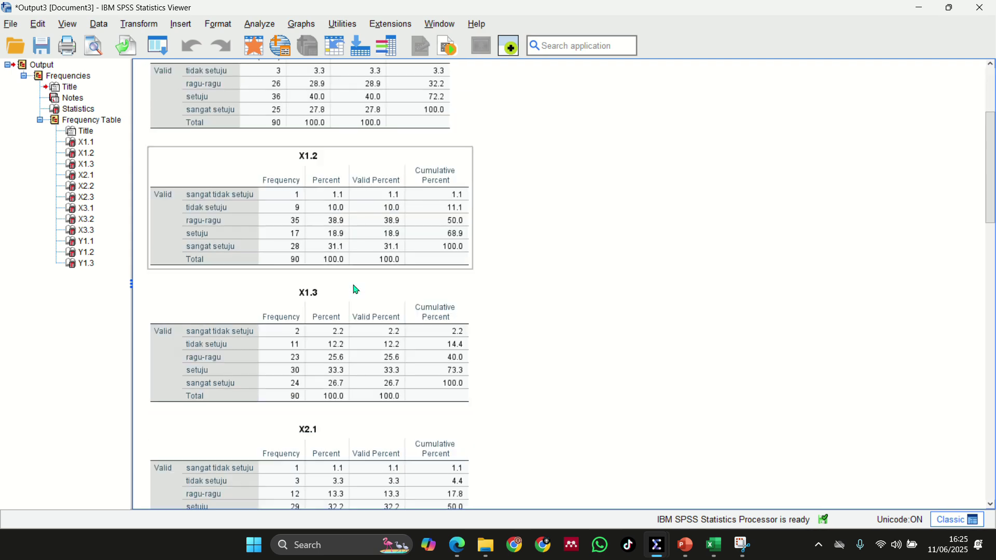
scroll(355, 284, "down", 12)
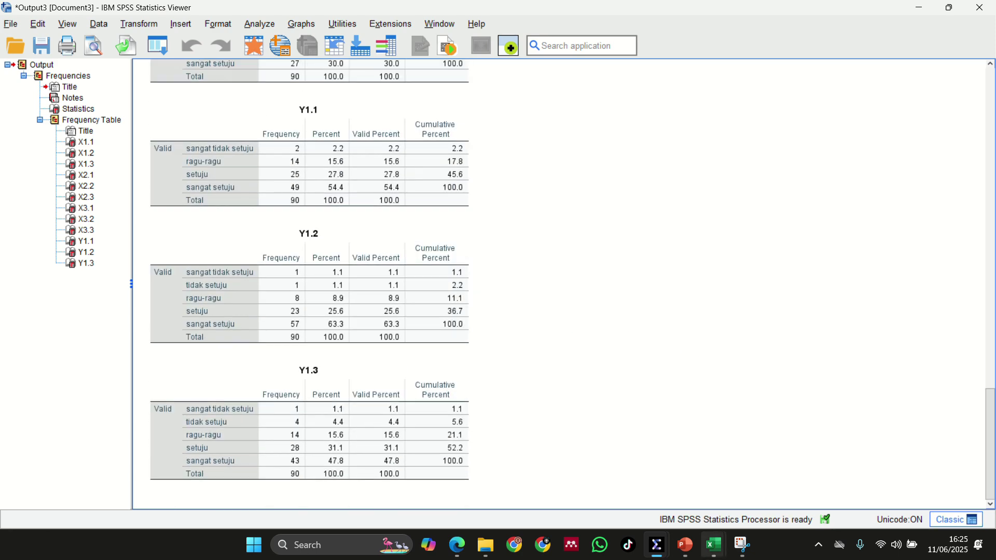
Step: Switch to the TUGAS UAS STASTIKA SOSIAL presentation in PowerPoint and view the Uji Validitas slide
mouse_move(692, 551)
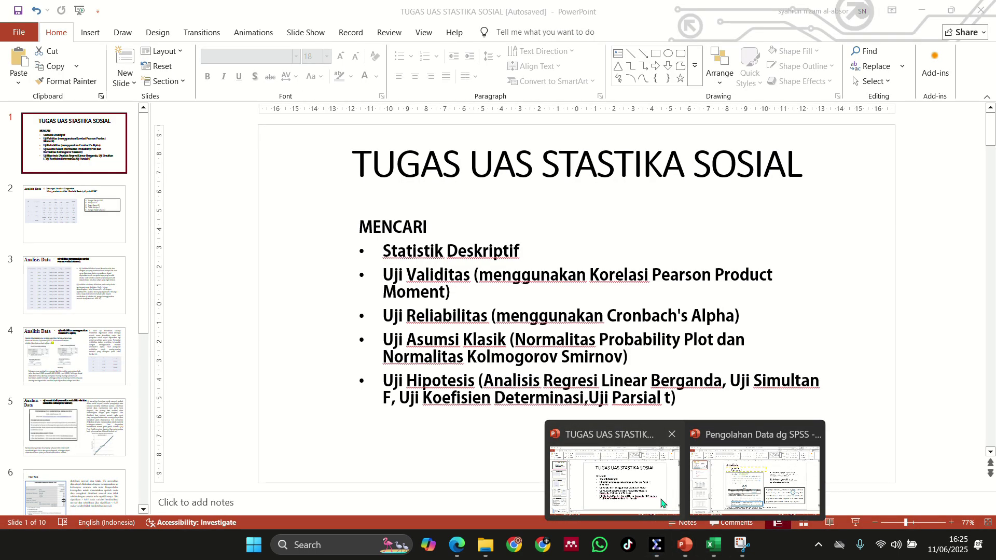
left_click(662, 495)
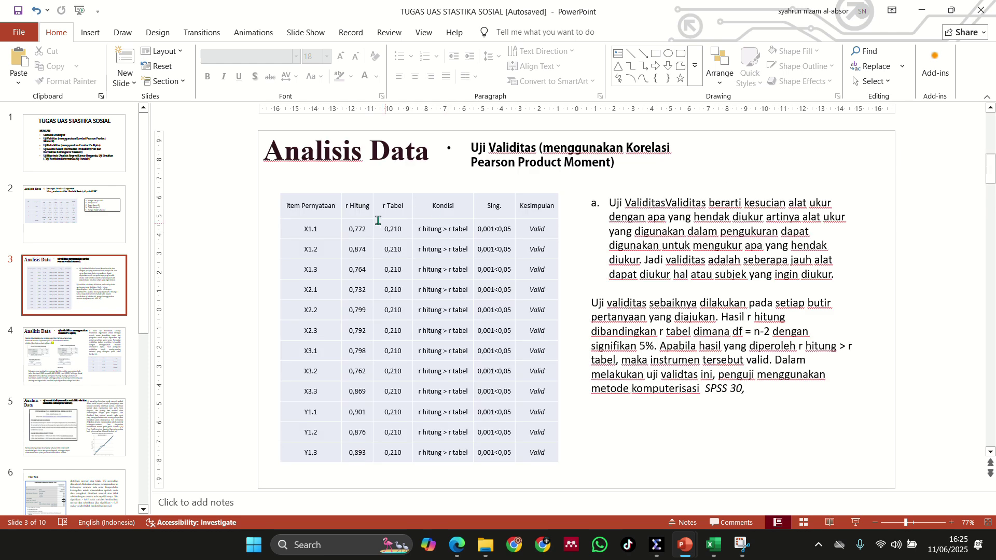
Step: Review the descriptive statistics slide and the Uji Validitas slide in the TUGAS UAS STASTIKA SOSIAL presentation
scroll(449, 235, "up", 3)
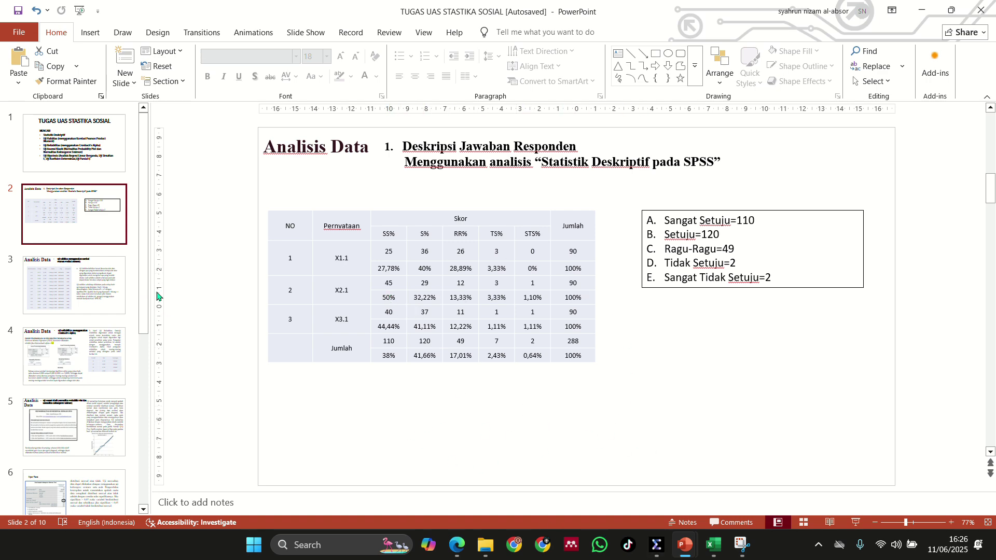
scroll(157, 296, "down", 1)
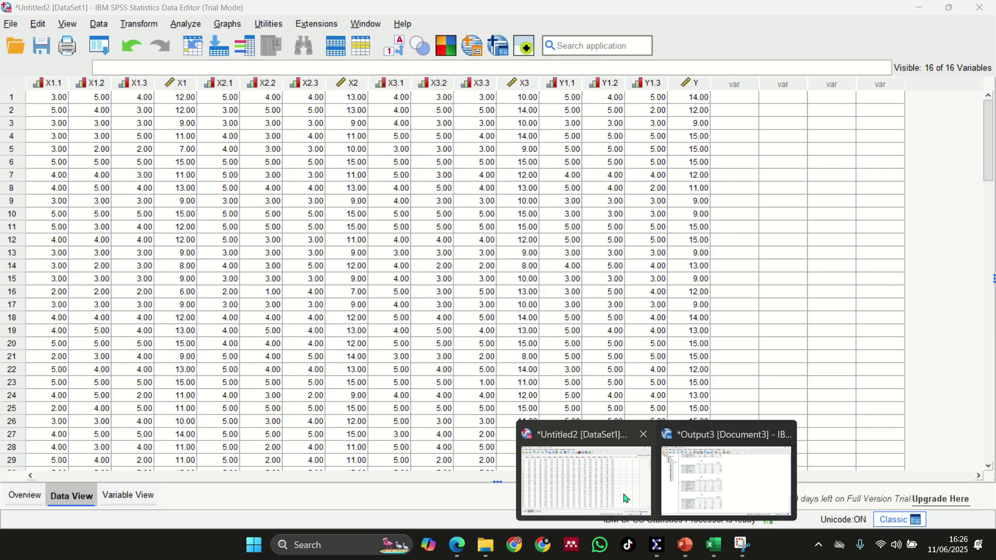
left_click(586, 467)
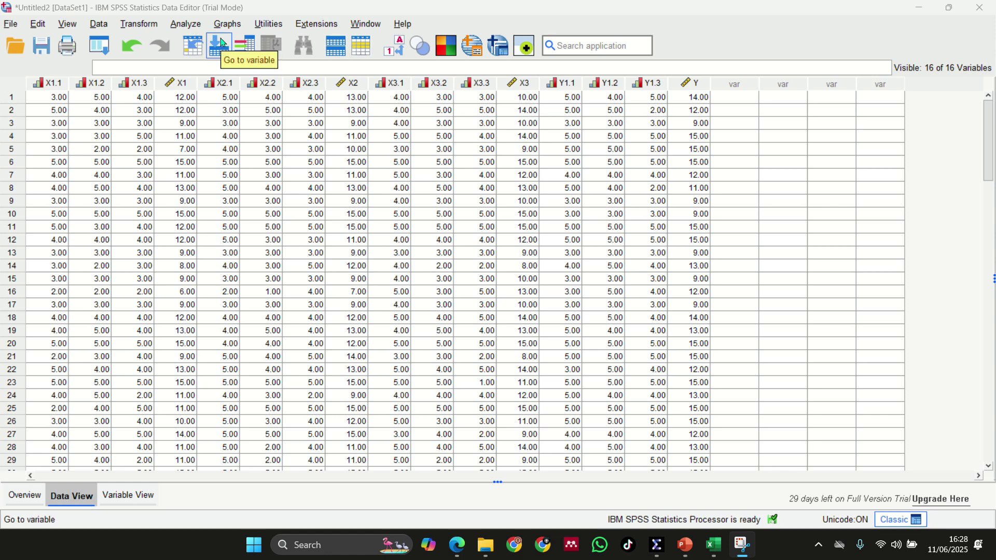
mouse_move(685, 545)
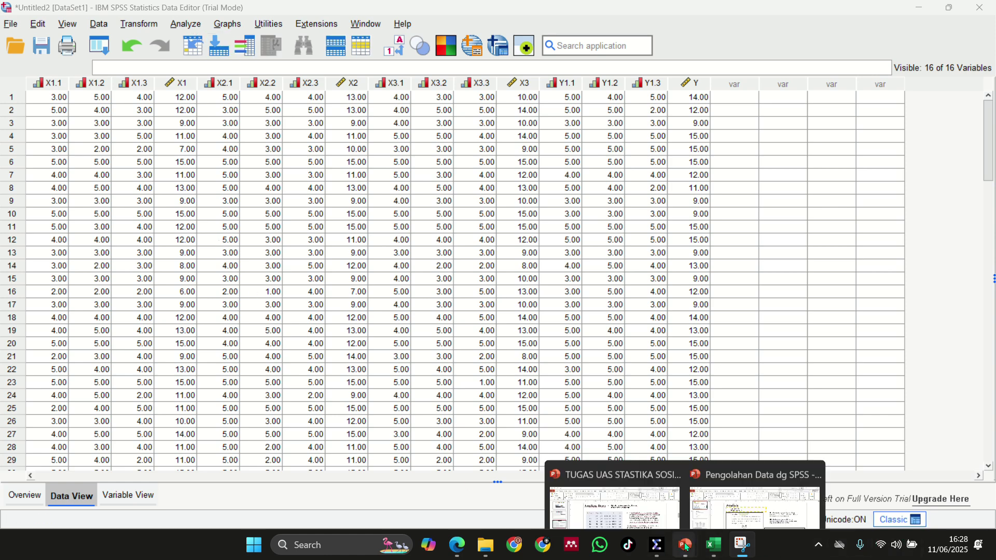
left_click(674, 511)
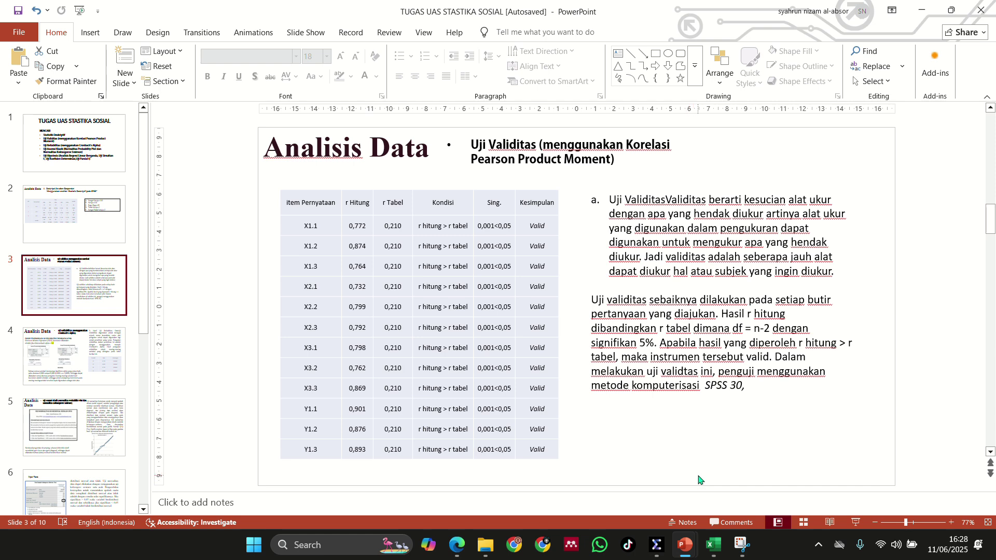
Step: Switch to the SPSS Data Editor and clear X1, X2, X3 and Y from the Bivariate Correlations variables
mouse_move(665, 537)
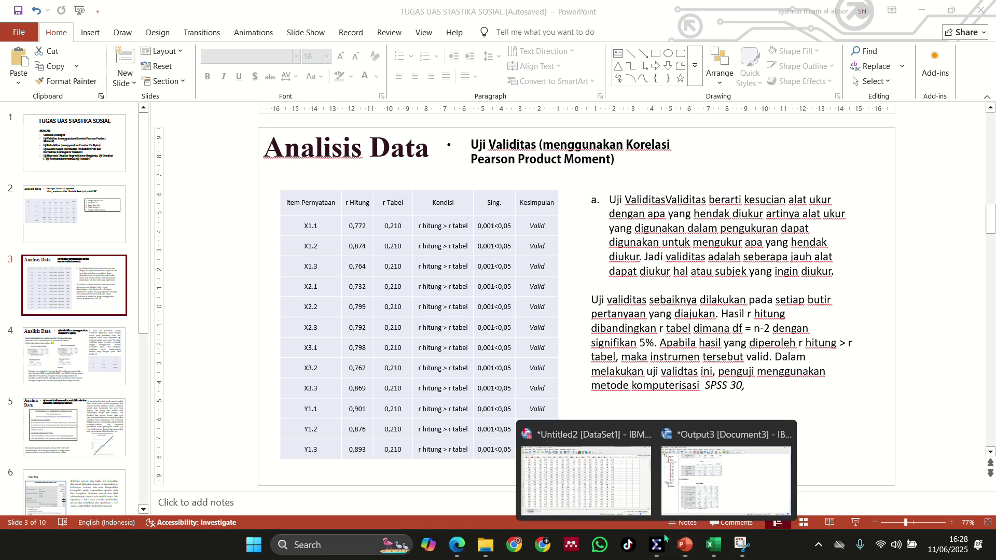
left_click(633, 485)
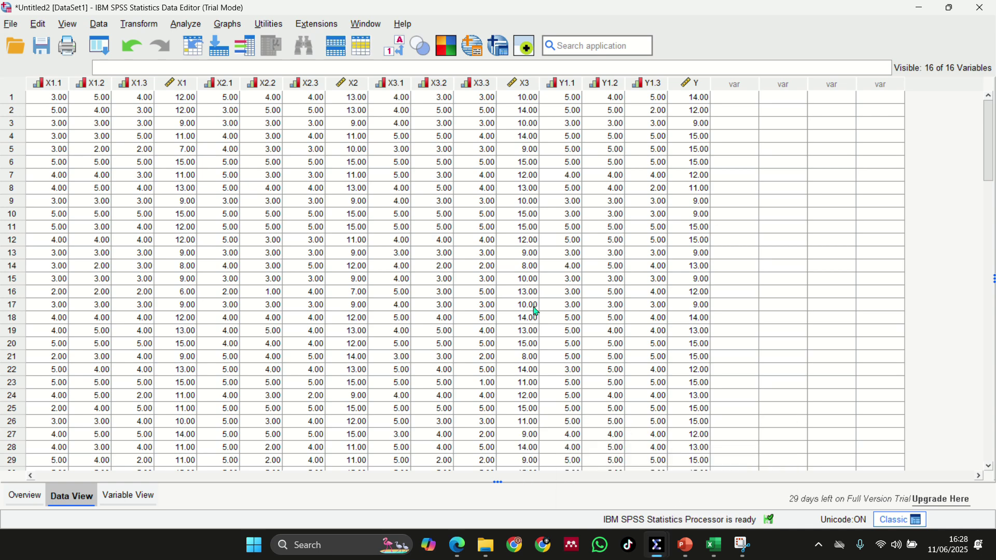
left_click(195, 23)
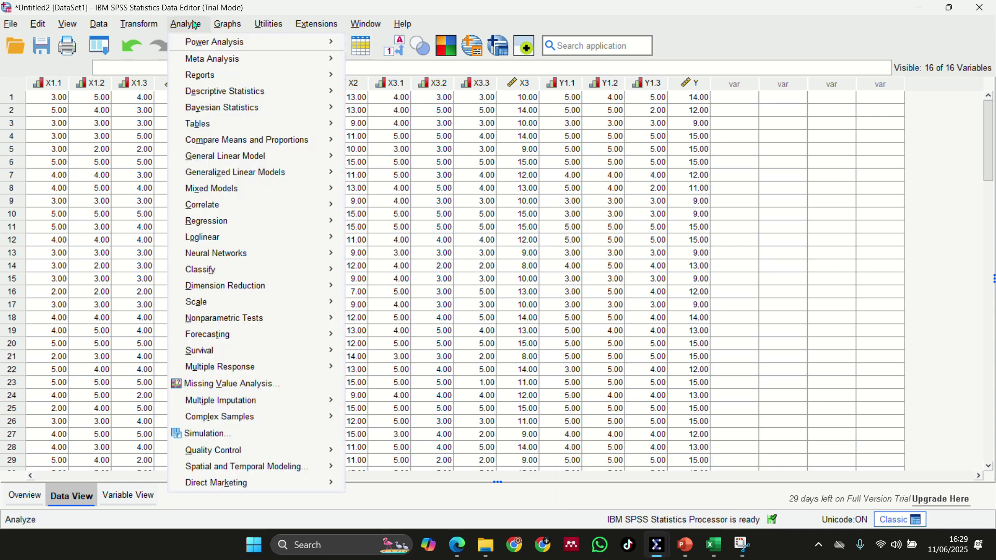
mouse_move(228, 206)
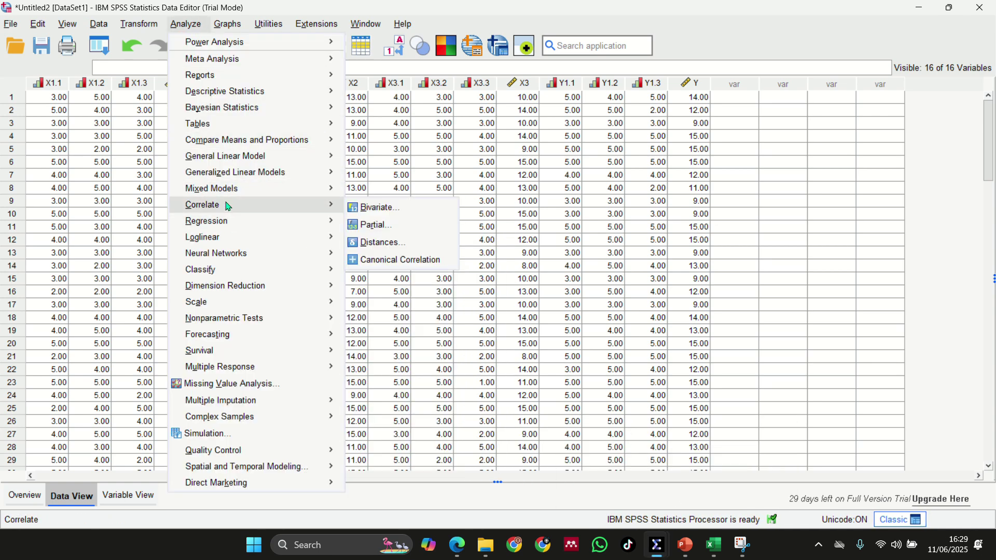
left_click(366, 208)
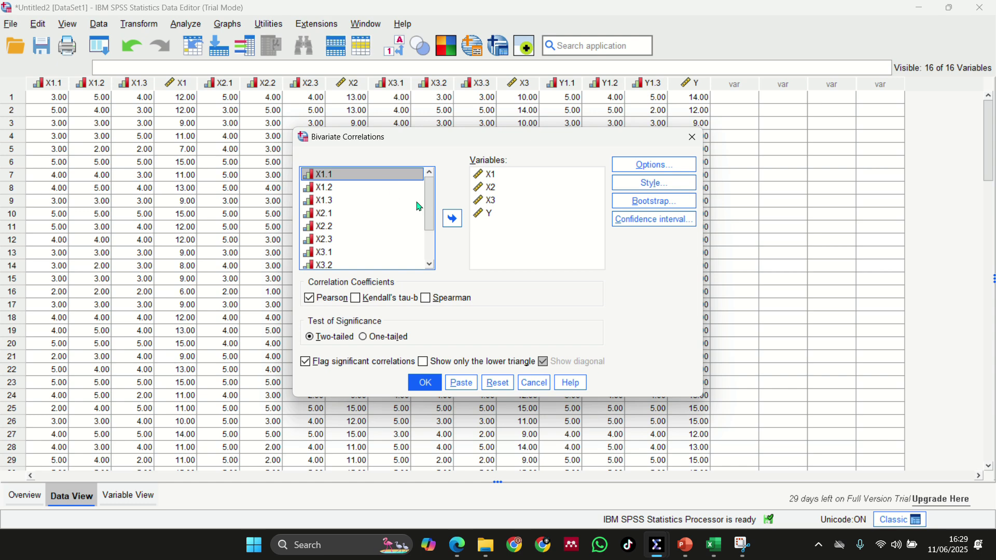
left_click(482, 179)
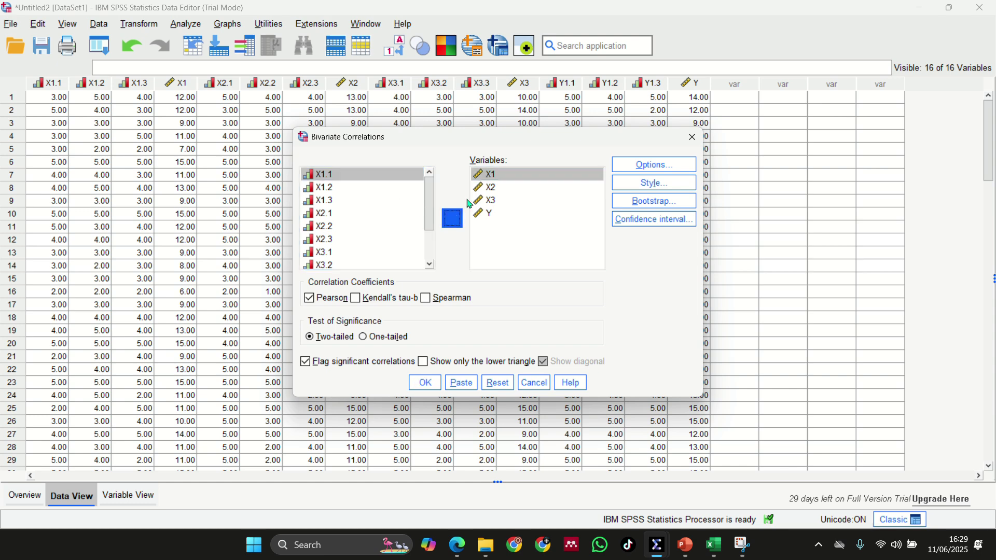
left_click(489, 179)
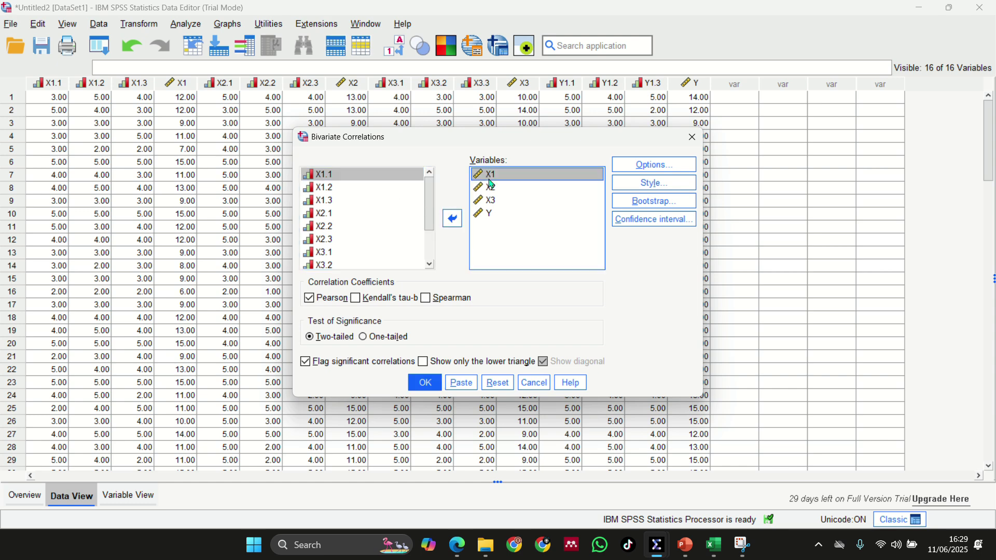
left_click(459, 222)
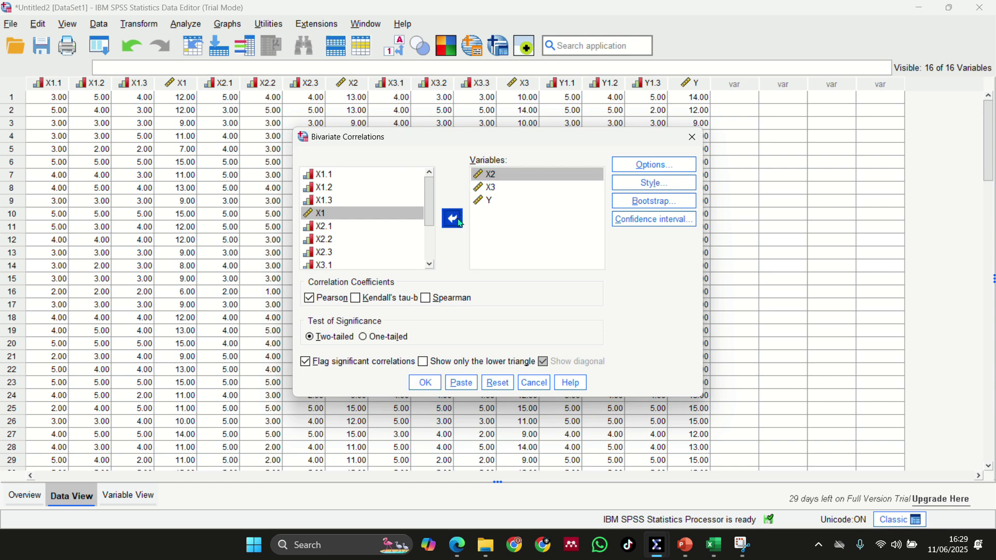
left_click(459, 222)
left_click(482, 178)
left_click(451, 221)
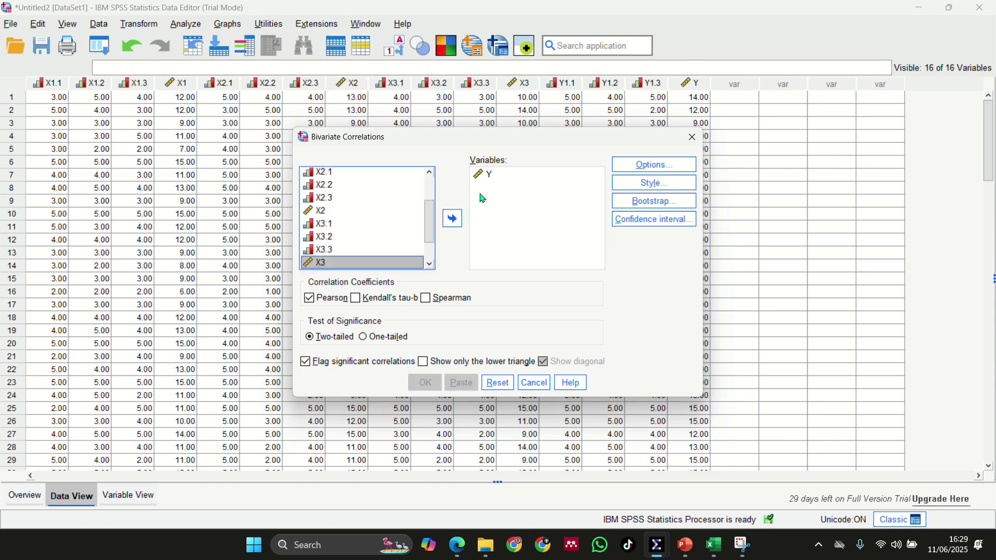
left_click(489, 178)
left_click(452, 218)
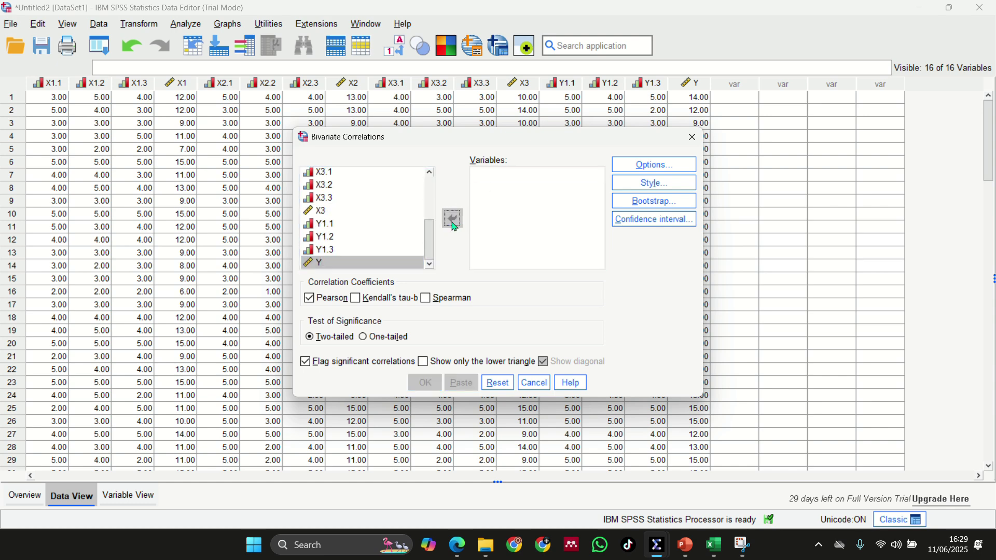
Step: Add X1.1, X1.2, X1.3 and X1 to the variables and run the two-tailed Pearson bivariate correlation
left_click(342, 172)
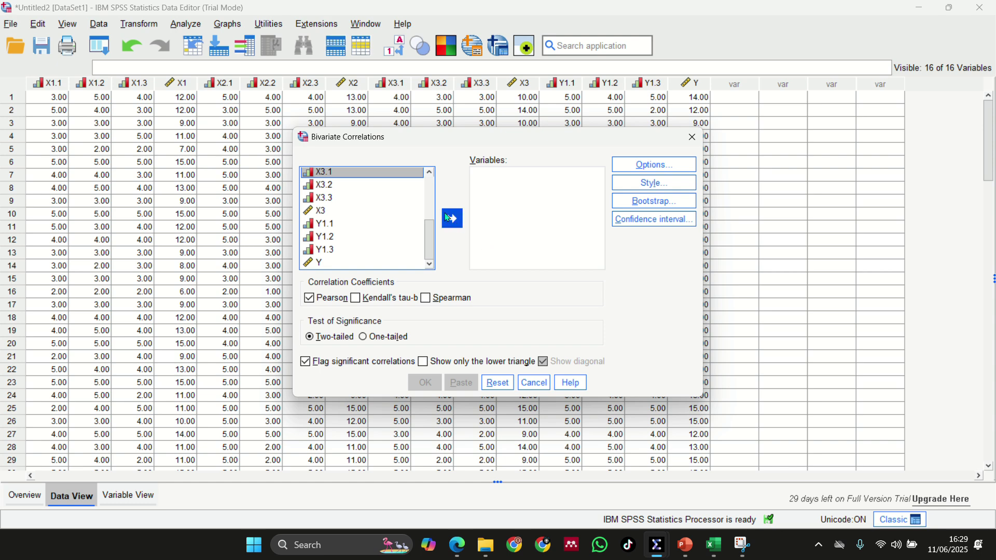
scroll(355, 231, "up", 3)
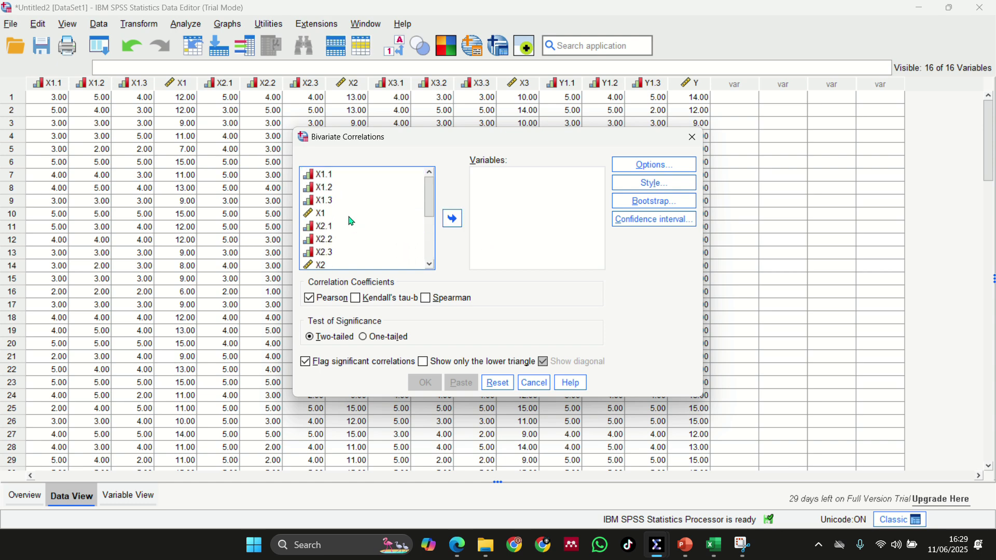
left_click(339, 181)
left_click(452, 218)
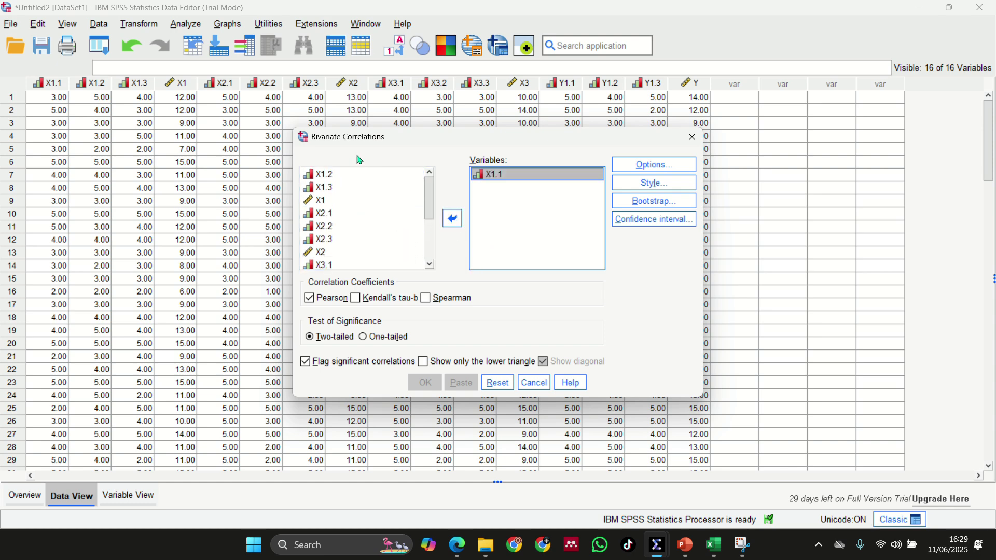
left_click(361, 176)
left_click(452, 219)
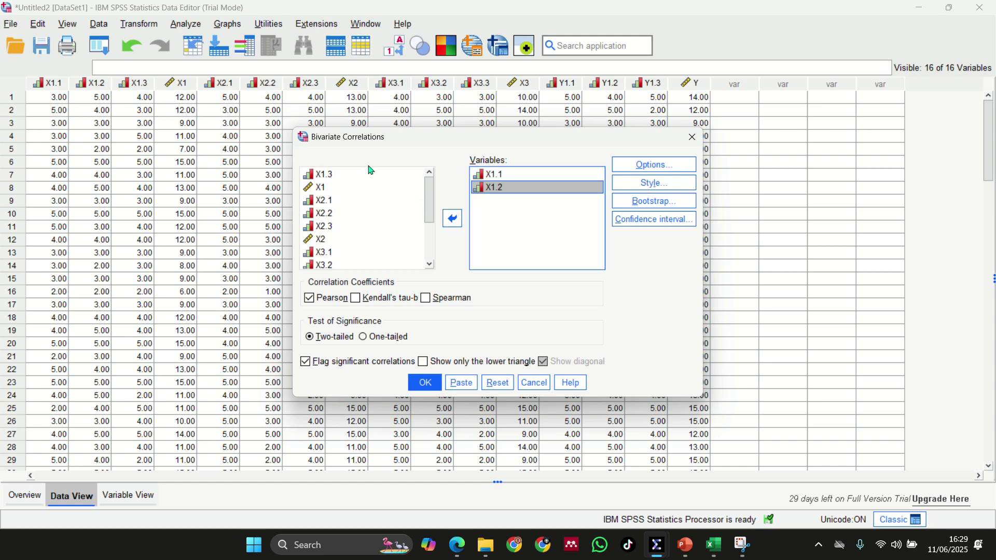
left_click(377, 176)
left_click(452, 219)
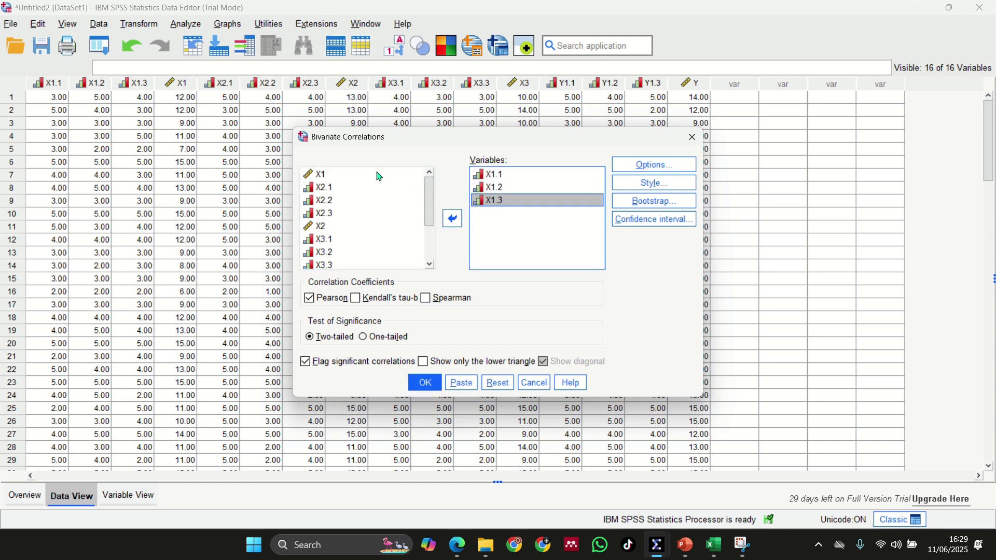
left_click(357, 173)
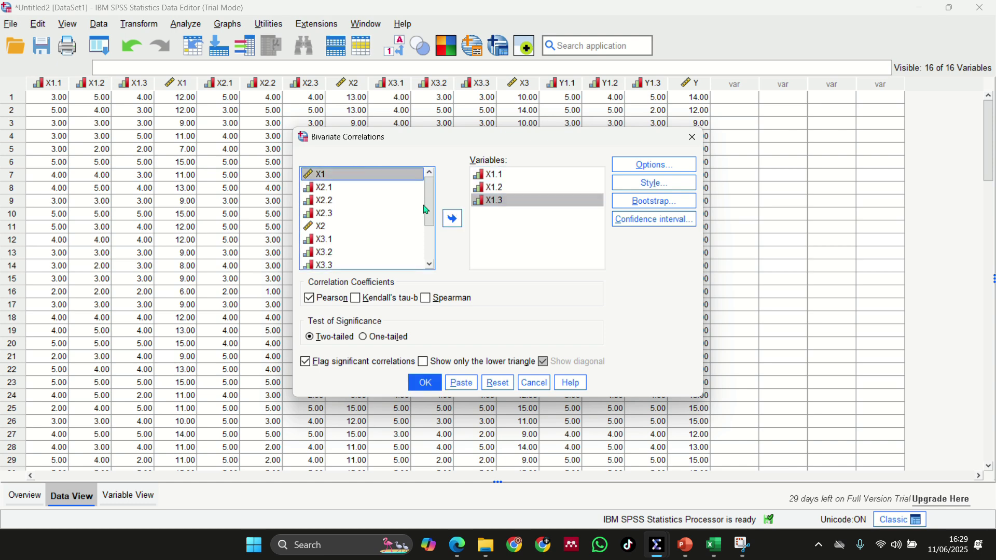
left_click(452, 219)
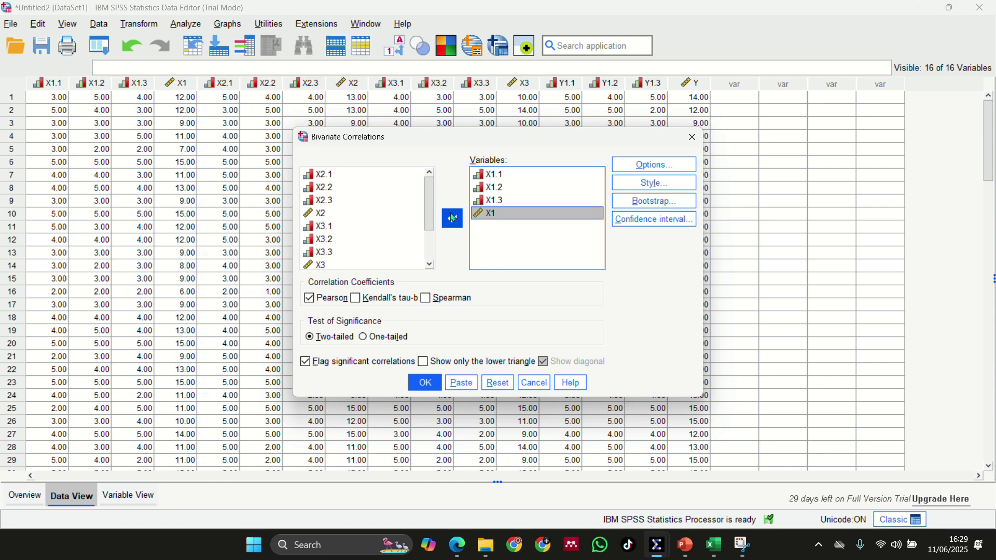
left_click(432, 384)
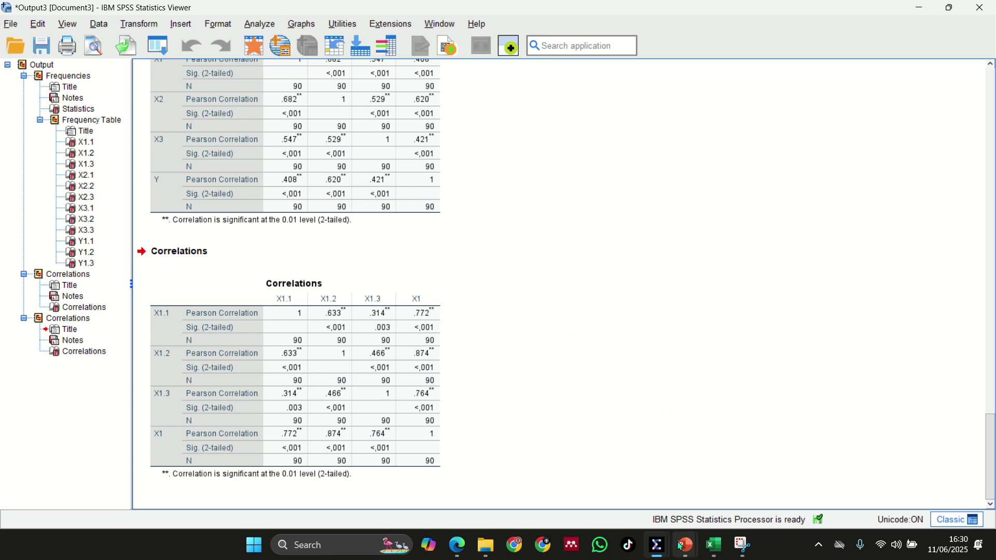
Step: Compare the X1 item correlations in the SPSS output with the r Hitung values on the Uji Validitas slide in PowerPoint
mouse_move(681, 543)
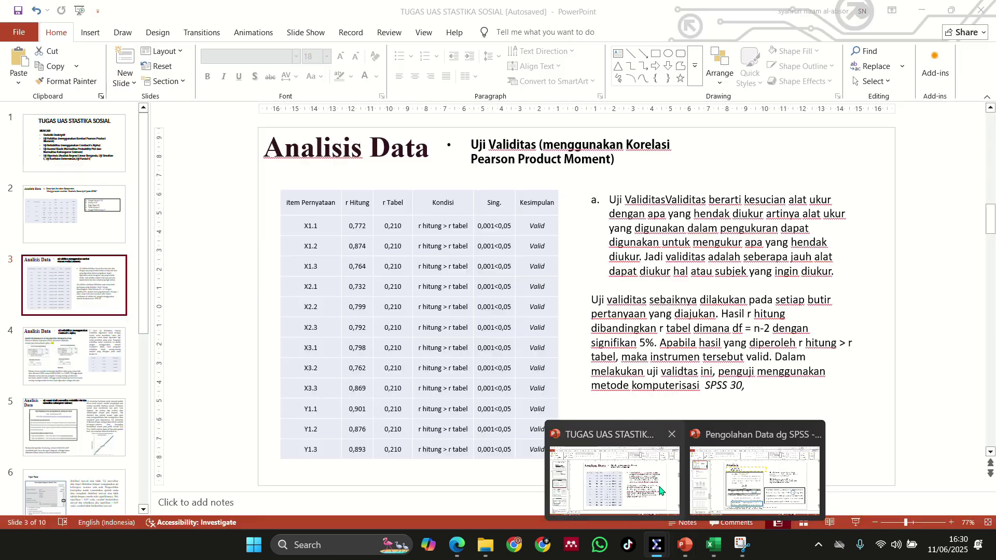
left_click(657, 488)
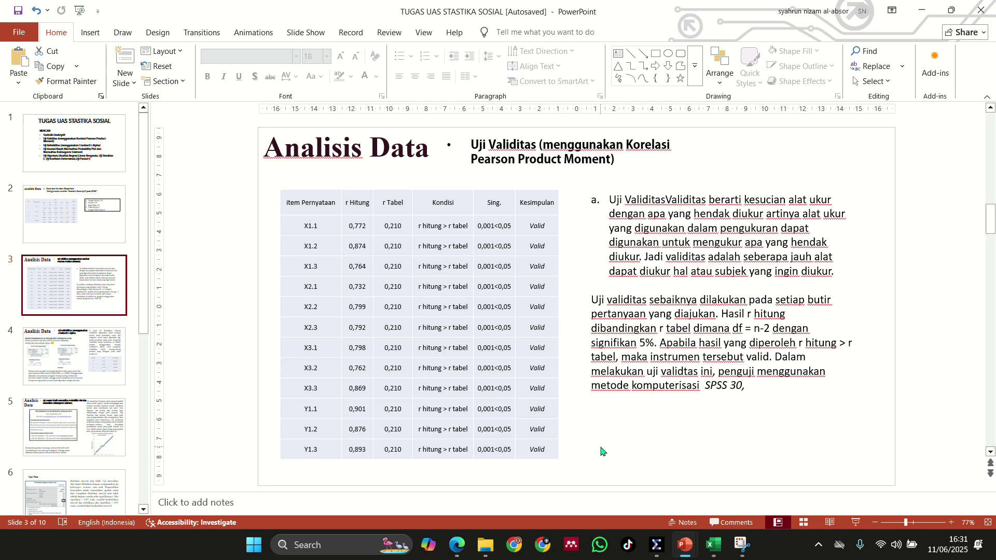
left_click(656, 544)
left_click(639, 517)
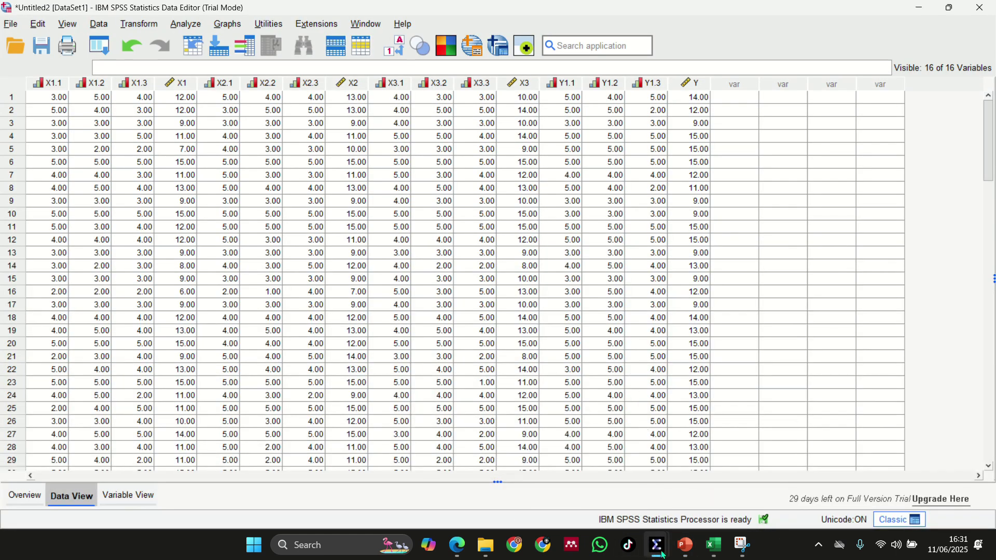
mouse_move(662, 554)
left_click(691, 484)
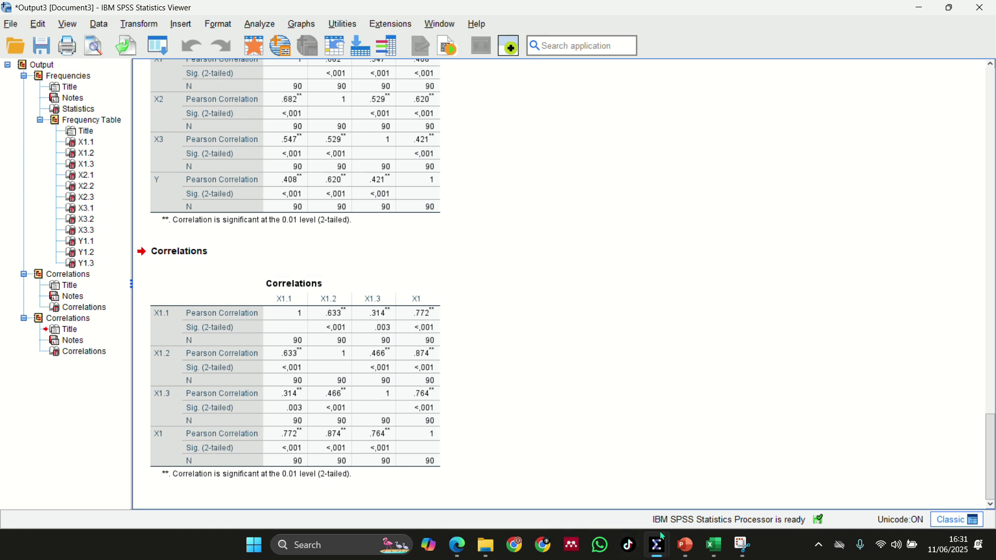
mouse_move(643, 558)
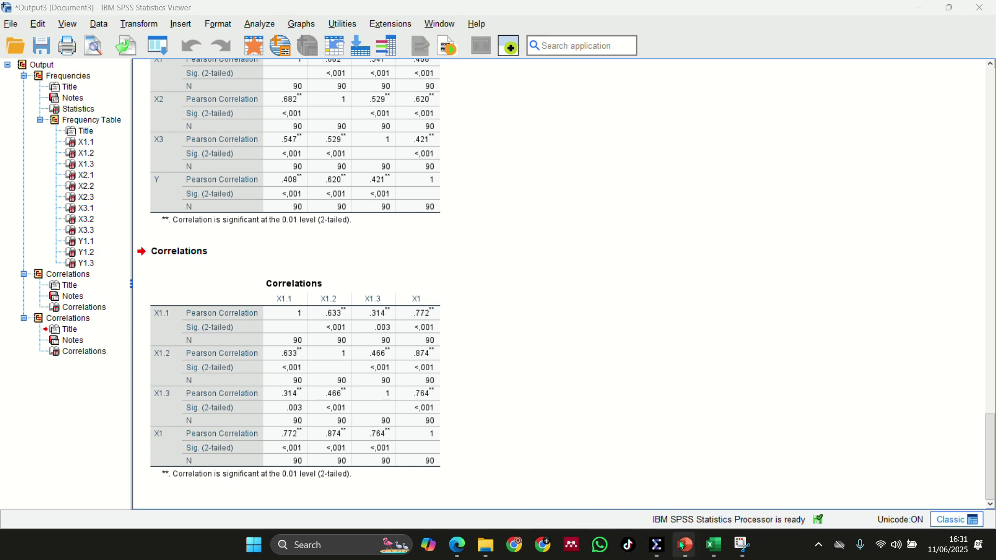
mouse_move(683, 544)
left_click(658, 492)
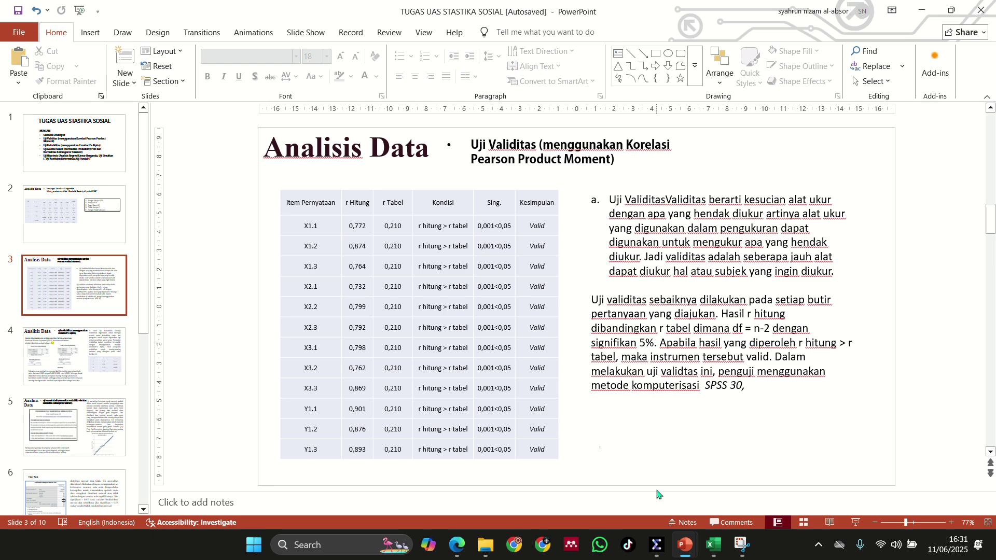
Step: Switch to the r dan t tabel workbook in Excel and look up the r 0,05 value for DF = N-2 with 90 respondents
mouse_move(717, 555)
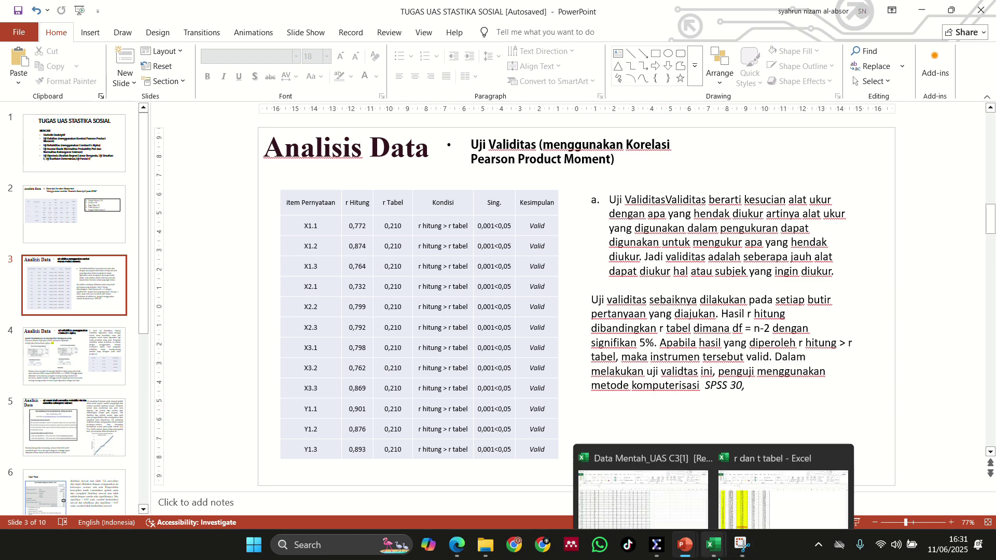
left_click(783, 480)
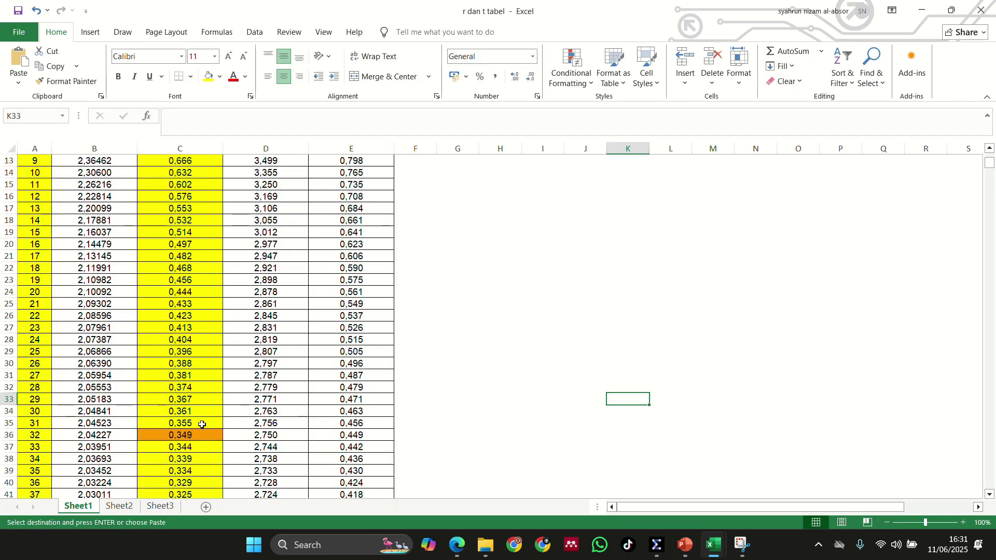
scroll(203, 423, "up", 3)
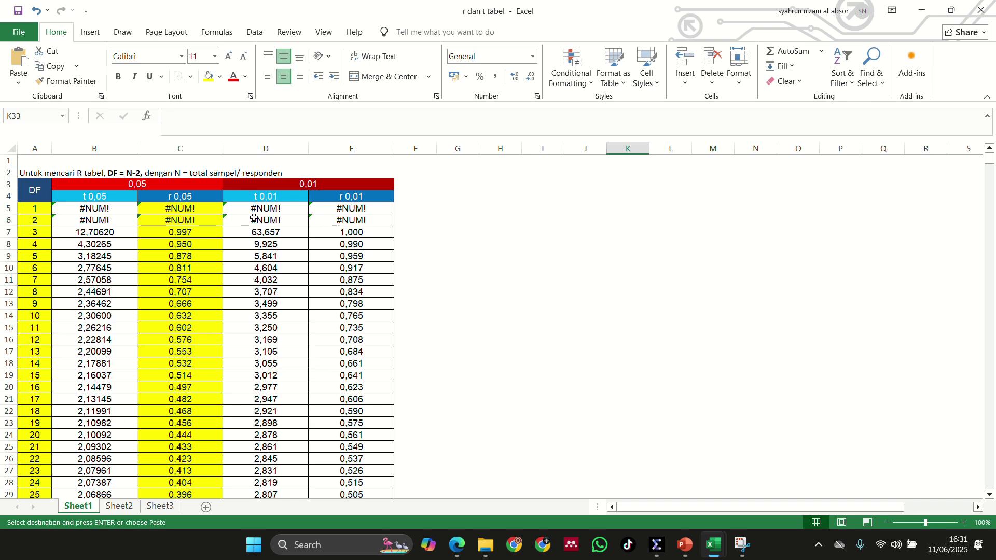
scroll(229, 228, "down", 2)
scroll(216, 285, "up", 2)
scroll(182, 340, "down", 10)
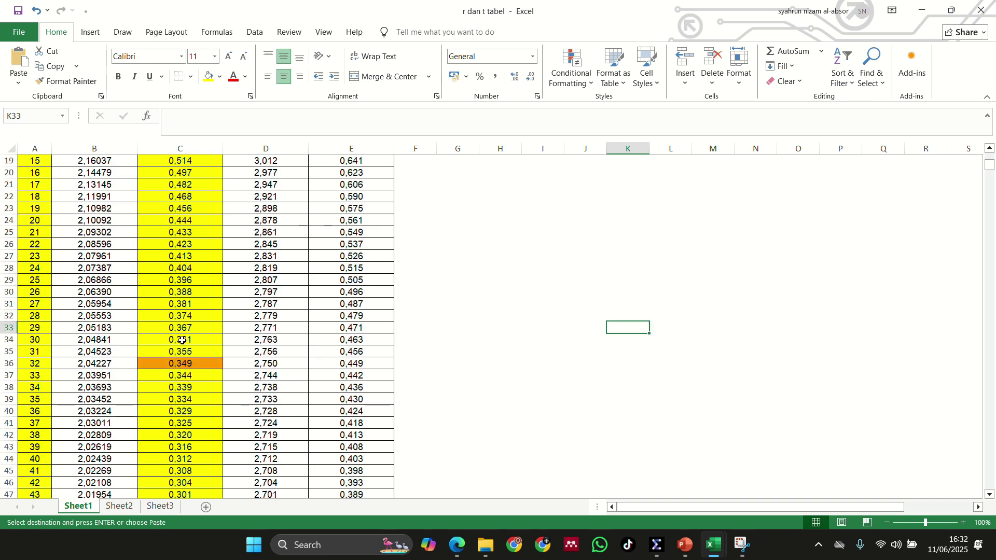
scroll(182, 340, "down", 10)
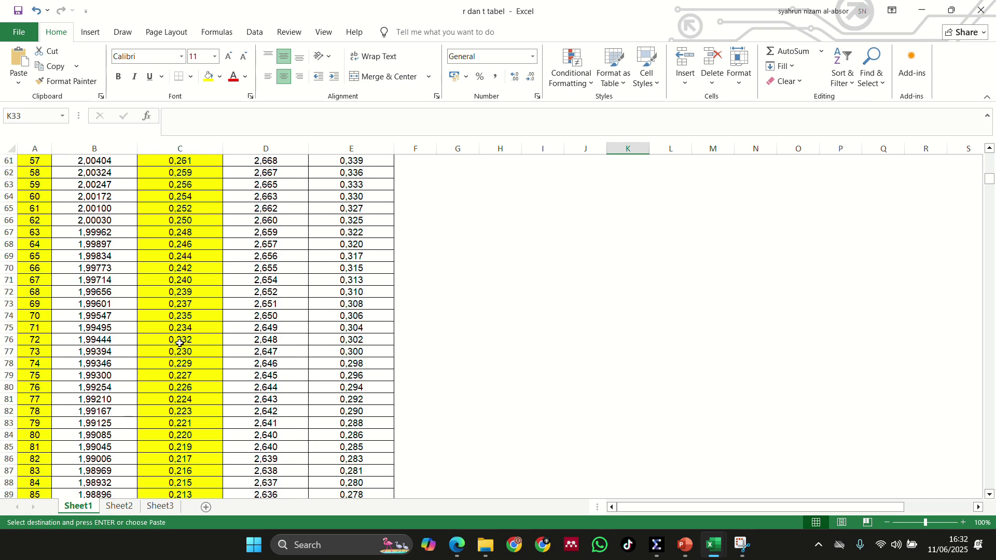
scroll(180, 342, "up", 6)
scroll(179, 346, "down", 15)
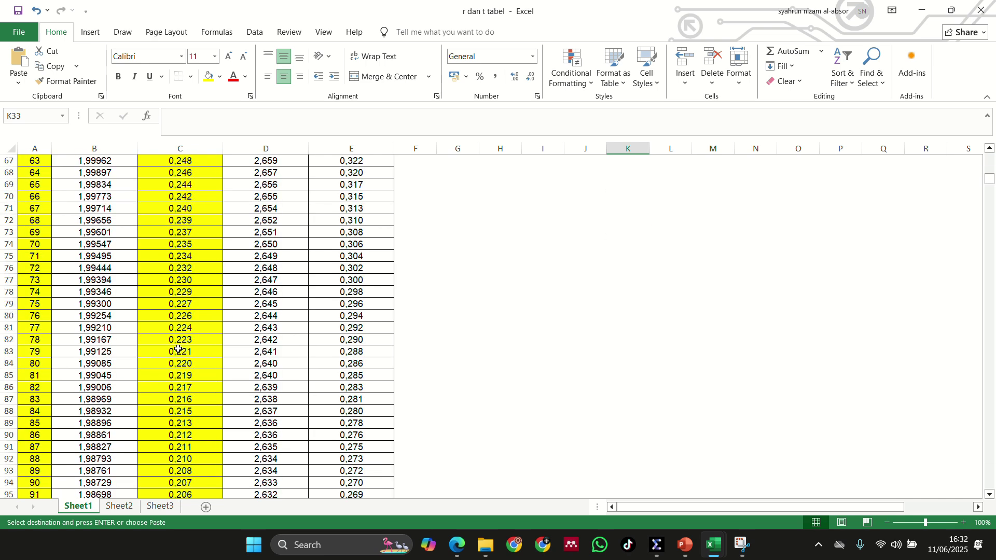
Step: Fill the r 0,05 value for DF 88 in cell C92 with the standard red colour
scroll(178, 346, "up", 4)
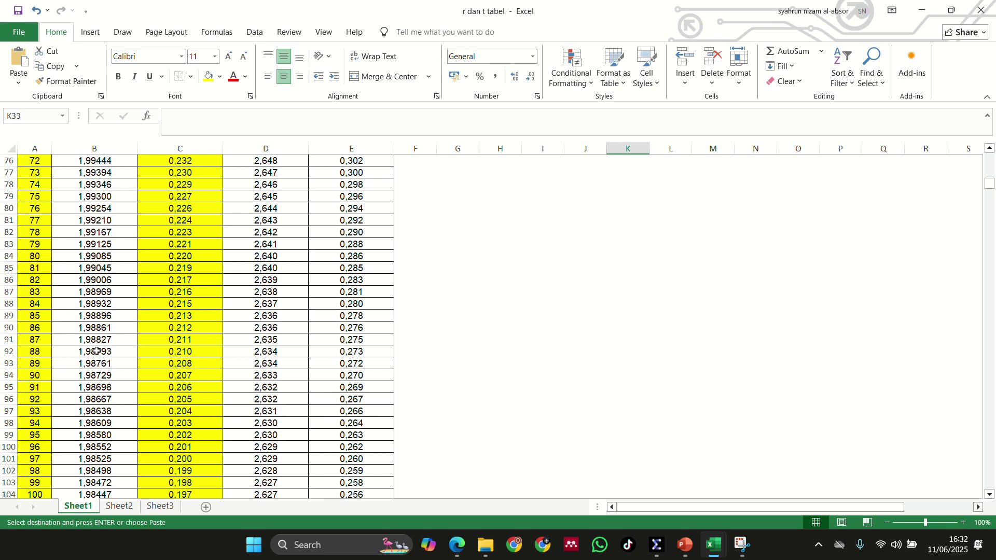
left_click(183, 355)
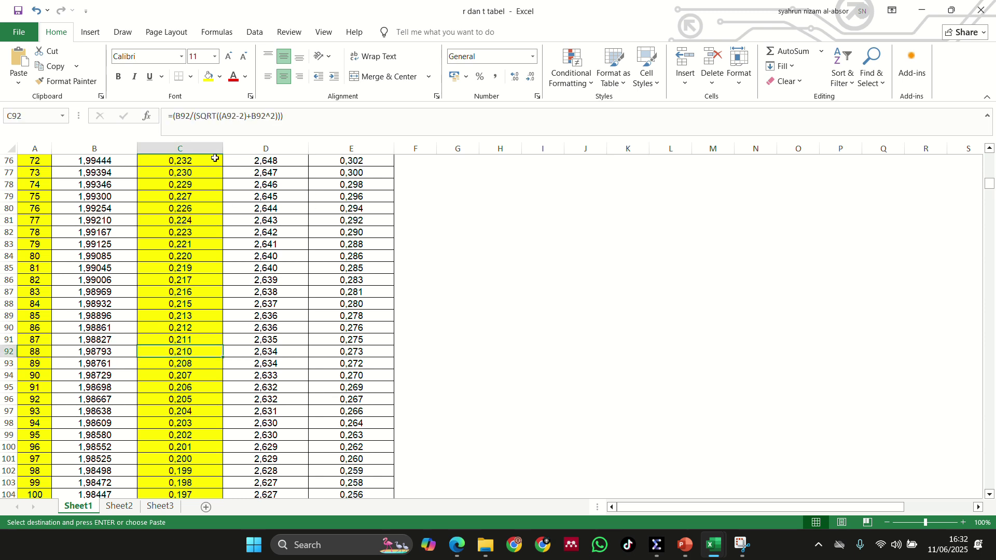
left_click(209, 76)
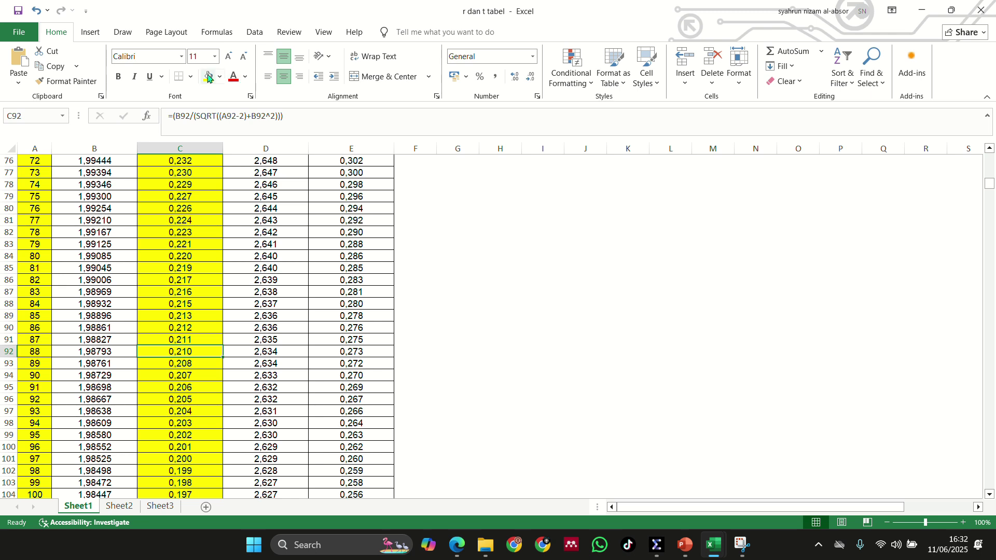
left_click(220, 77)
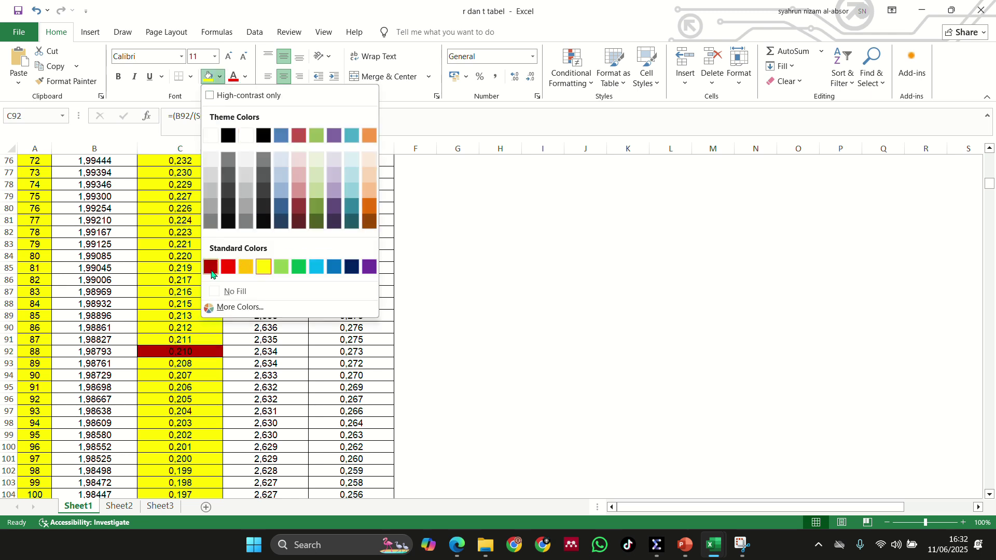
left_click(228, 267)
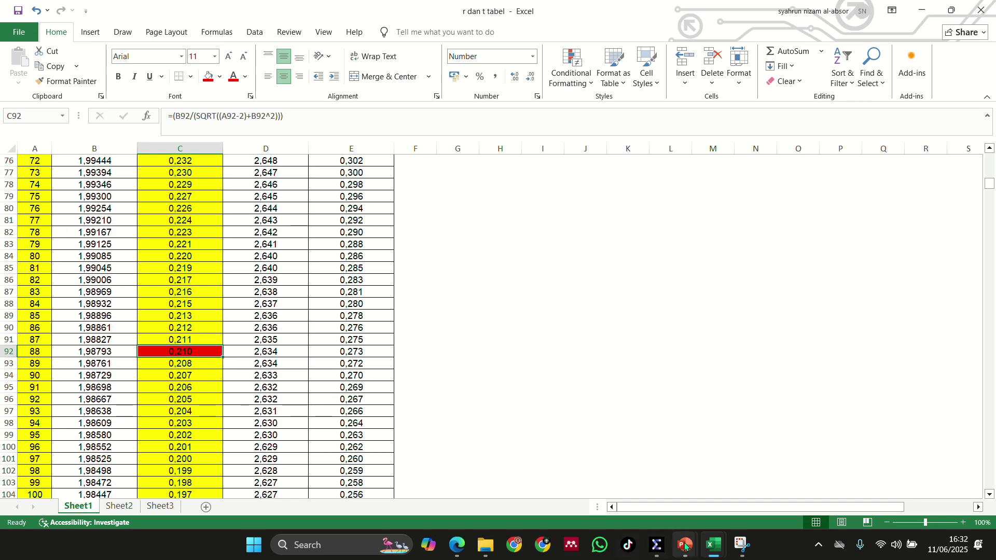
Step: Switch to the TUGAS UAS STASTIKA SOSIAL presentation in PowerPoint, review the r Tabel column on the Uji Validitas slide and go to slide 4
mouse_move(684, 545)
left_click(633, 477)
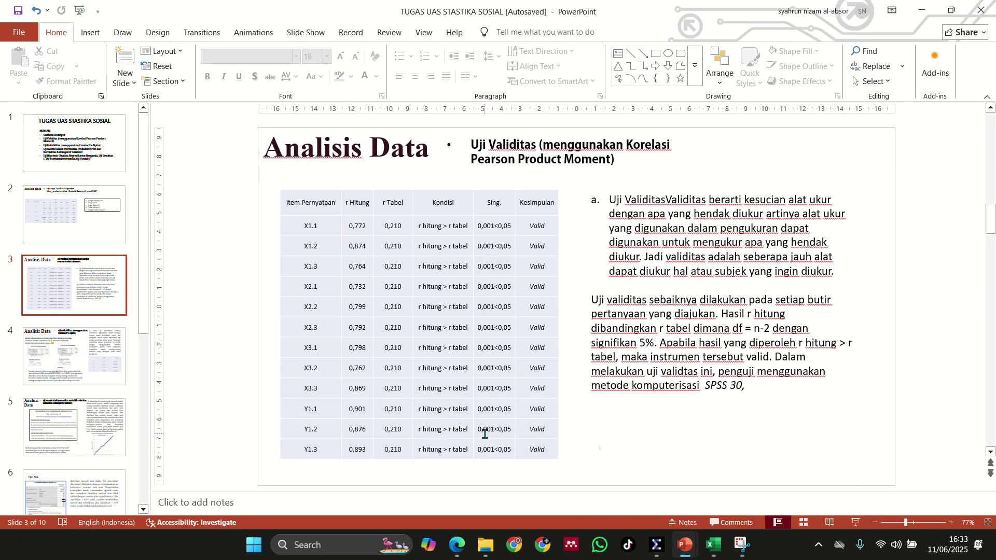
left_click(107, 363)
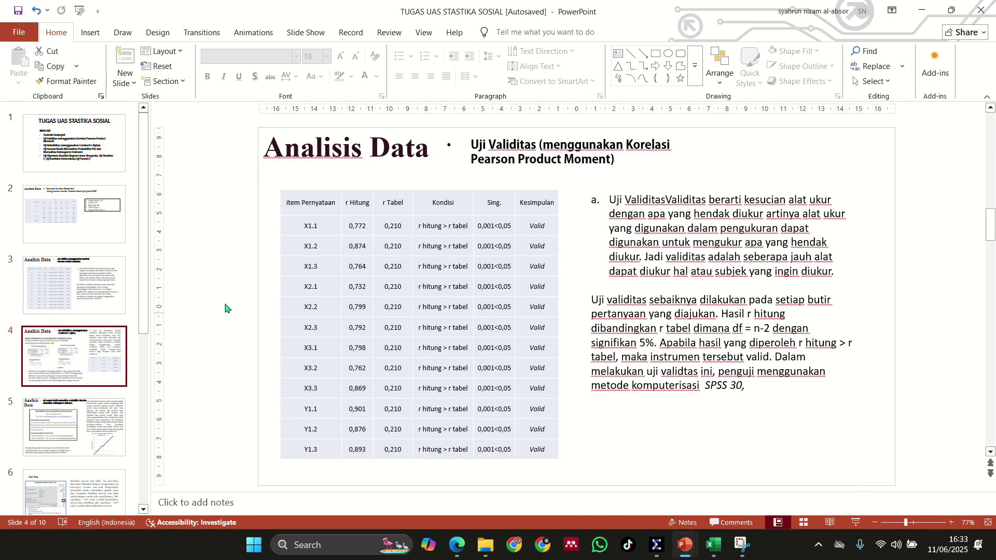
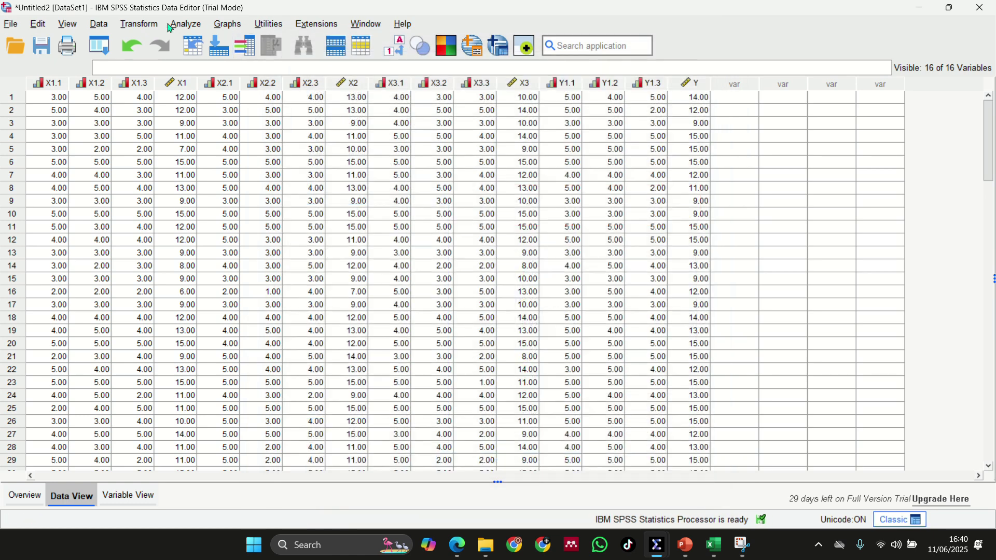
Step: Run a linear regression of Y on X1, X2 and X3 with the Enter method and a normal probability plot of the standardized residuals
left_click(183, 24)
mouse_move(247, 234)
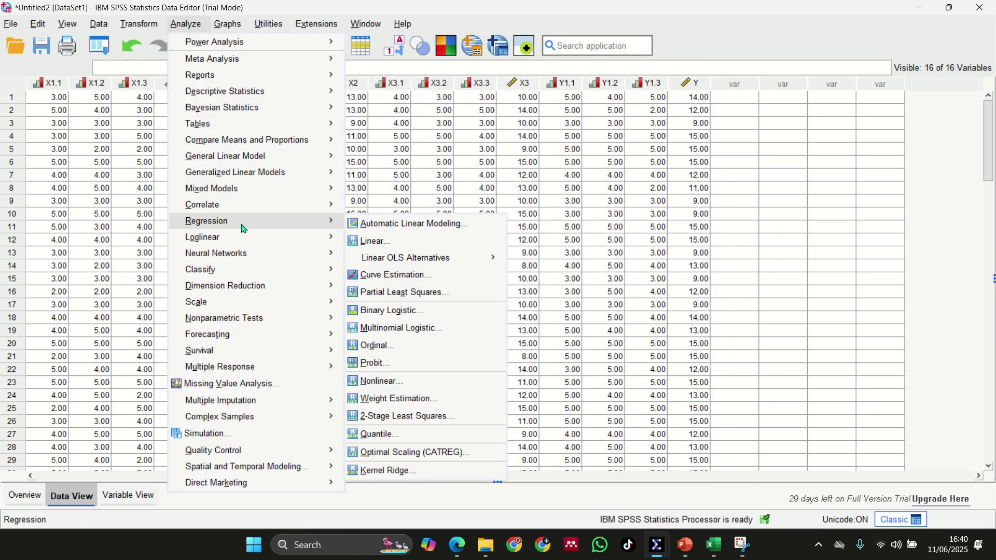
mouse_move(336, 221)
left_click(377, 242)
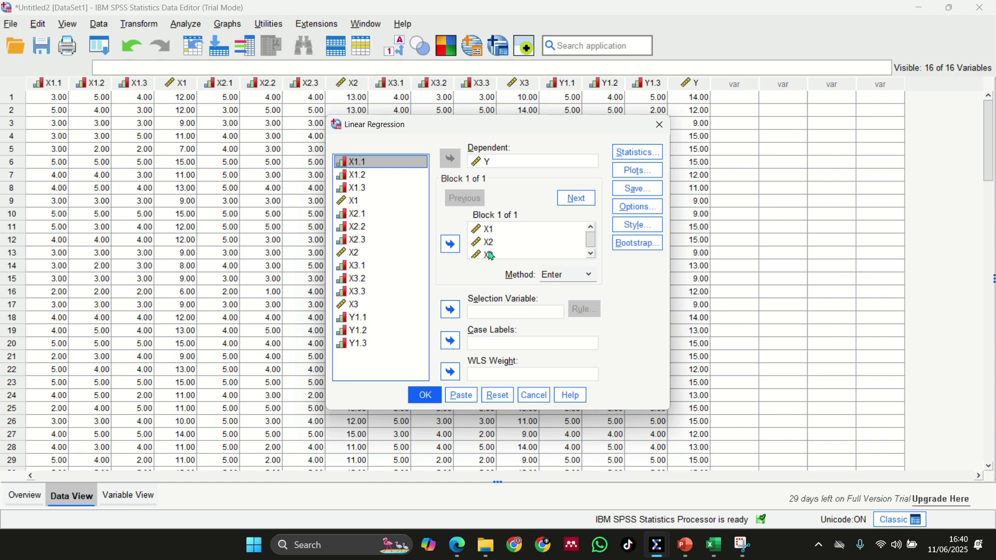
left_click(384, 202)
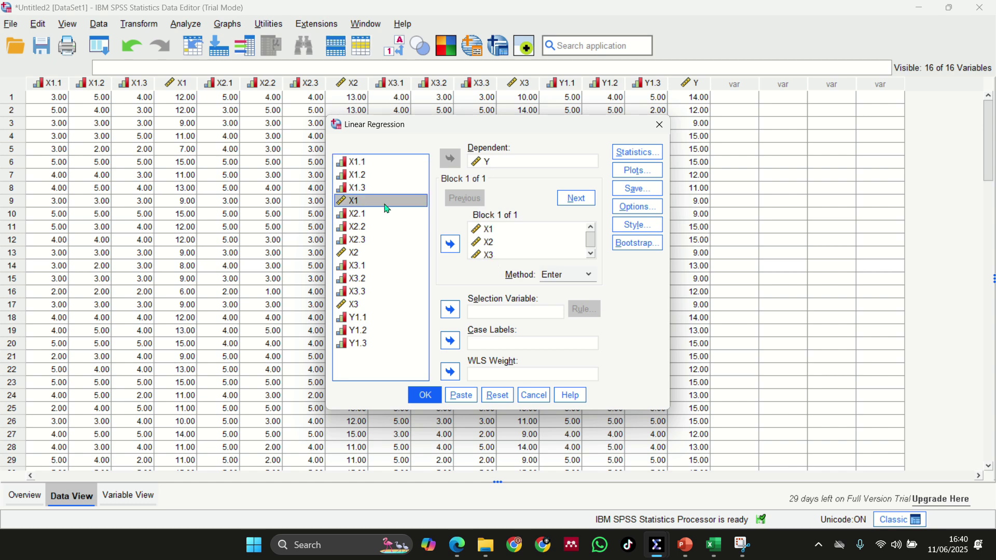
left_click(451, 244)
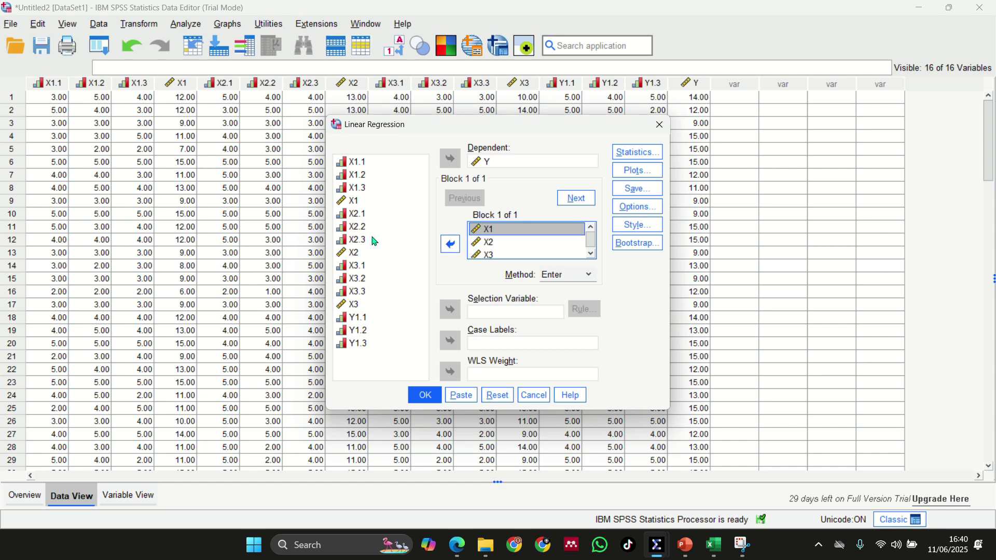
left_click(635, 177)
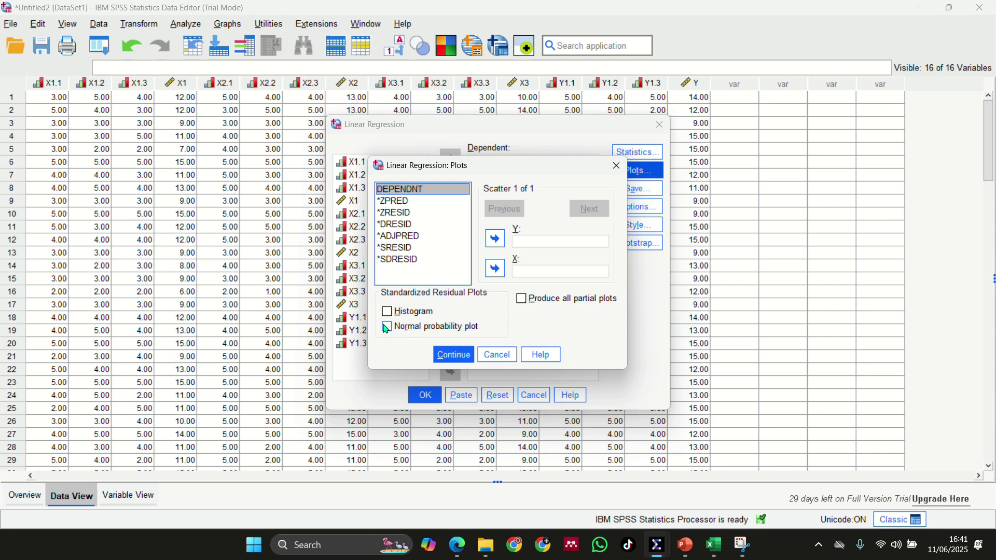
left_click(386, 327)
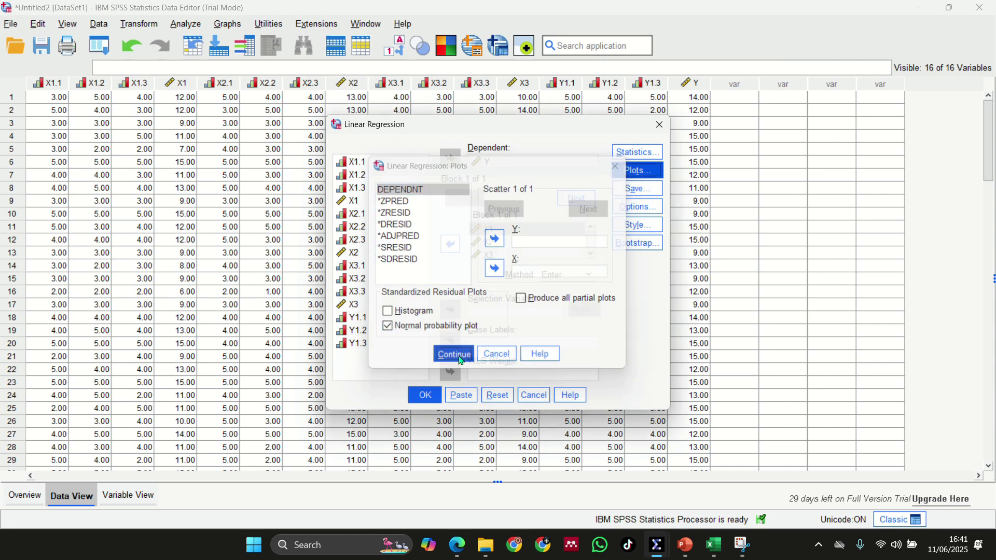
left_click(455, 356)
left_click(425, 396)
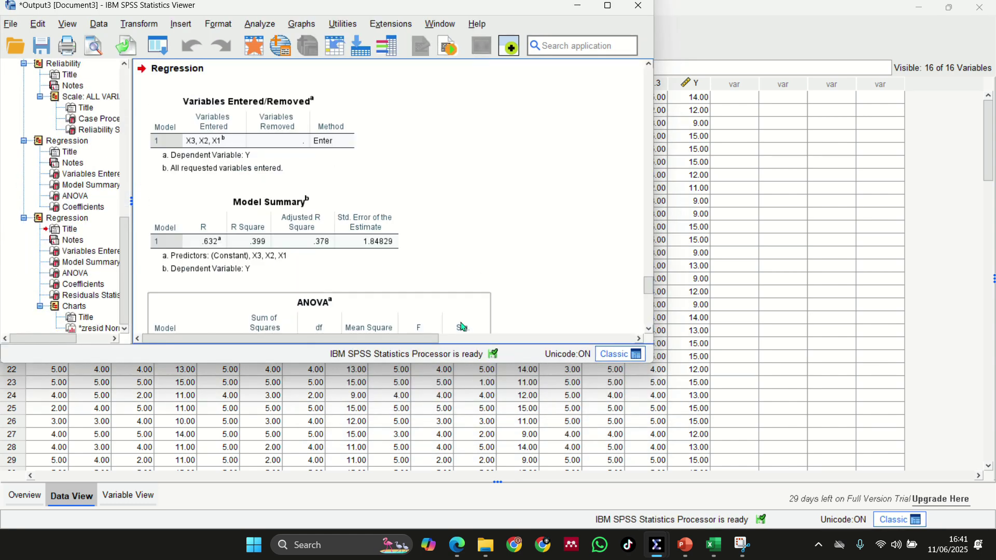
Step: Examine the Normal P-P plot in the maximized SPSS output, compare it with the Uji Asumsi Klasik slide in PowerPoint and read the Npar Tests slide
scroll(466, 140, "up", 3)
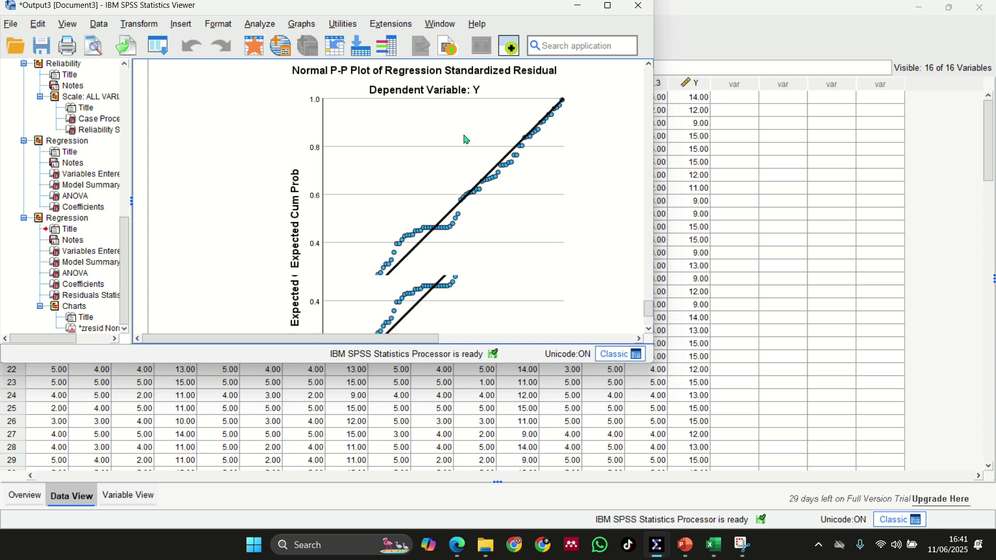
left_click(609, 6)
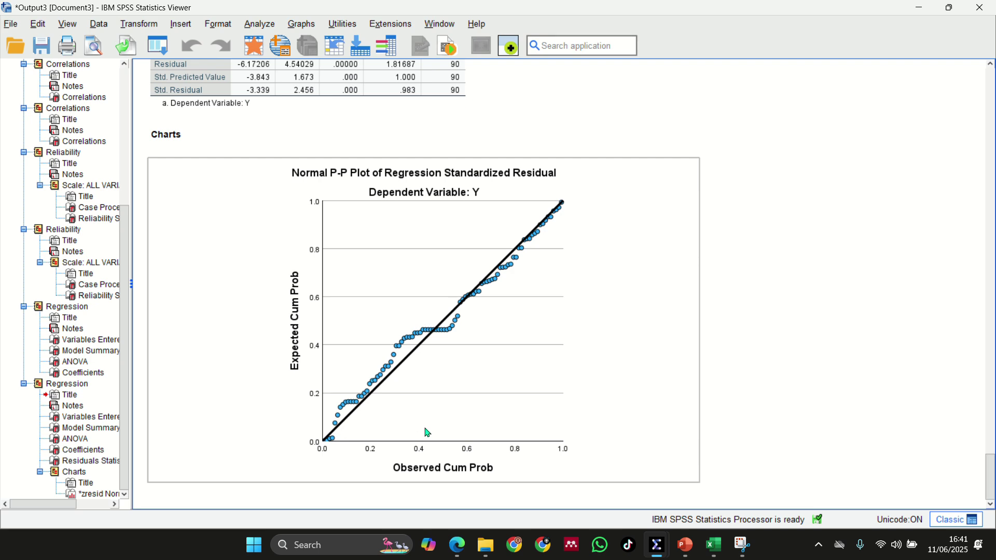
left_click(561, 506)
mouse_move(690, 547)
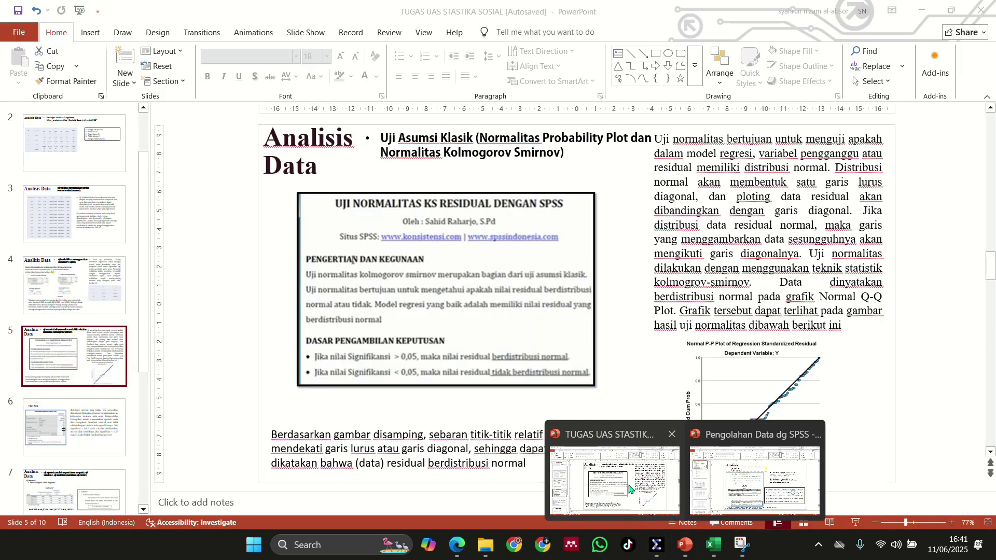
left_click(629, 488)
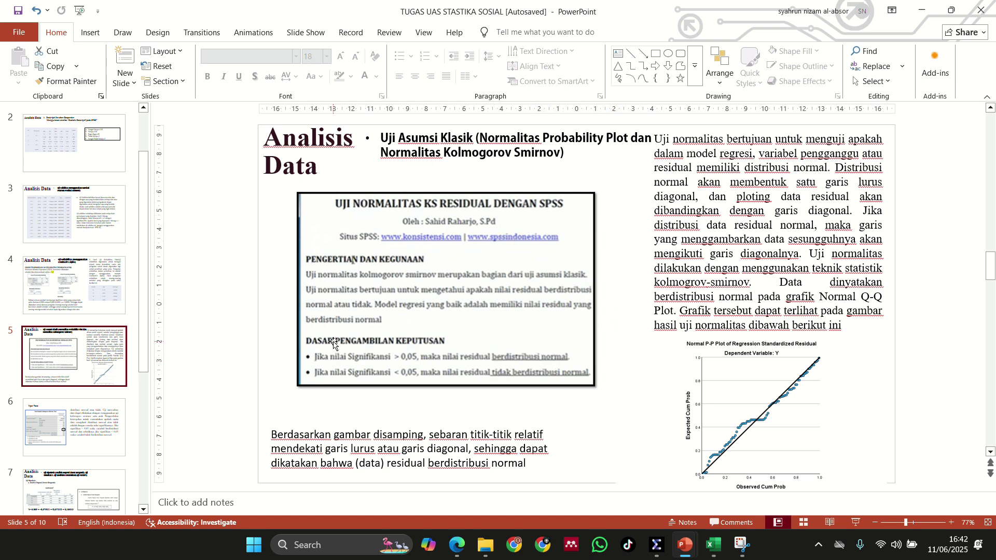
left_click(88, 445)
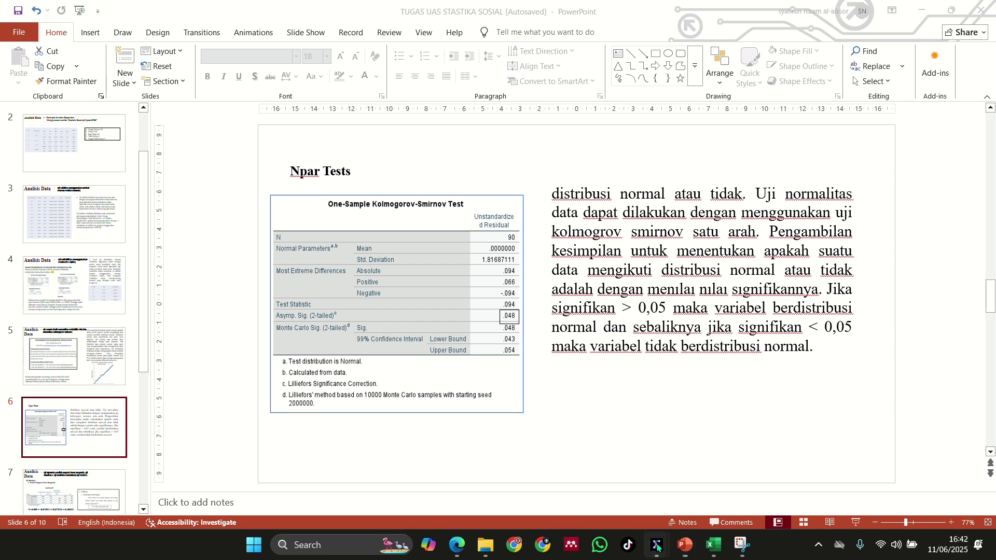
Step: Switch to the SPSS Data Editor and rerun the linear regression of Y on X1, X2 and X3, saving the unstandardized residuals
mouse_move(656, 542)
left_click(616, 507)
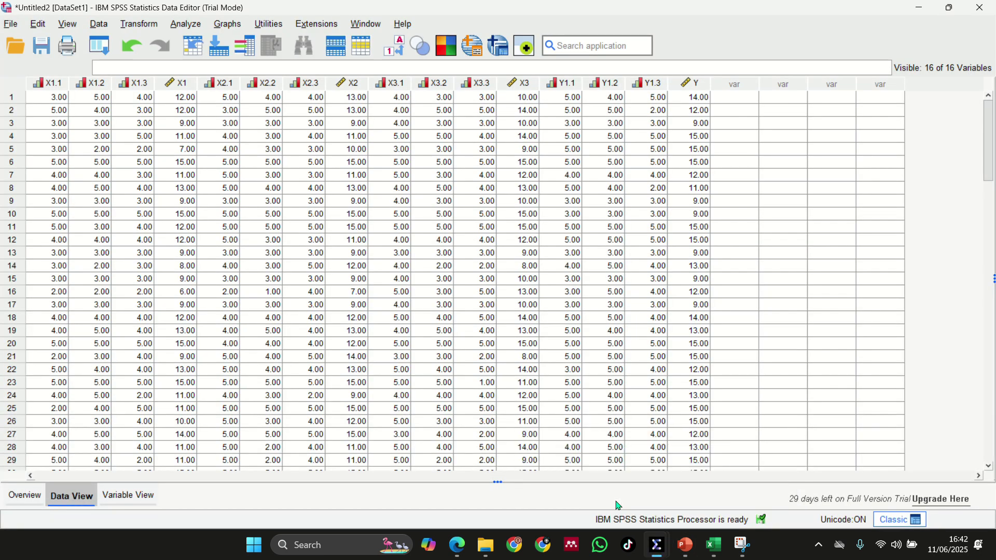
left_click(193, 26)
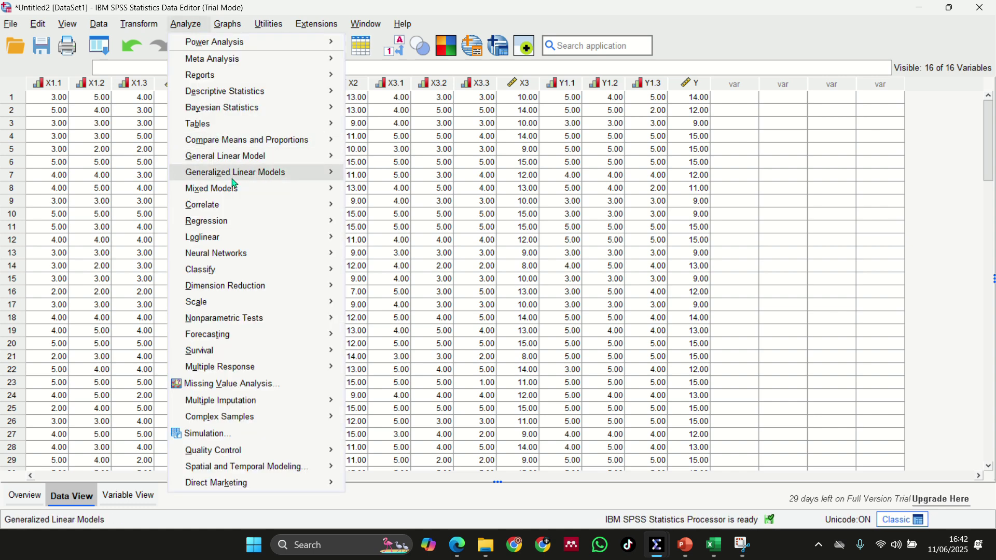
mouse_move(238, 222)
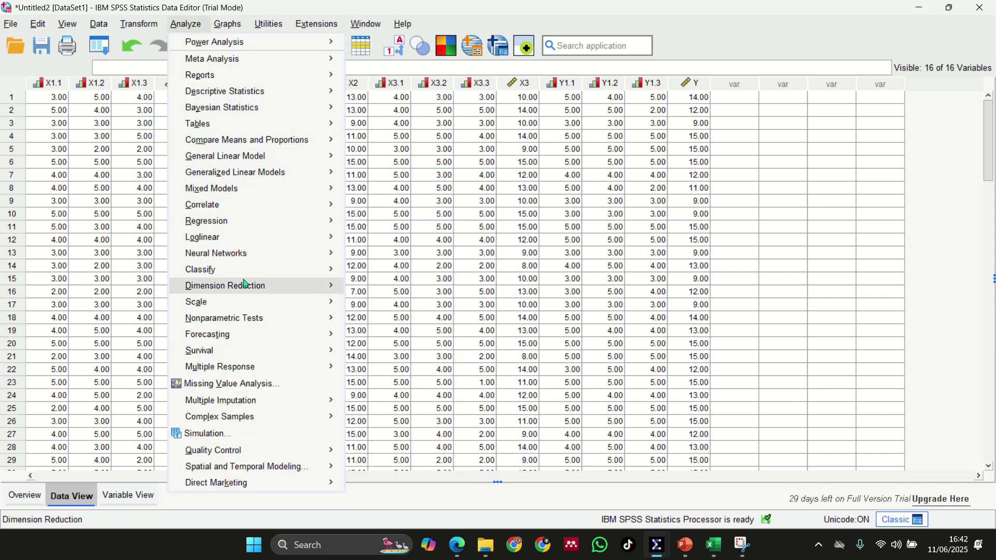
mouse_move(254, 319)
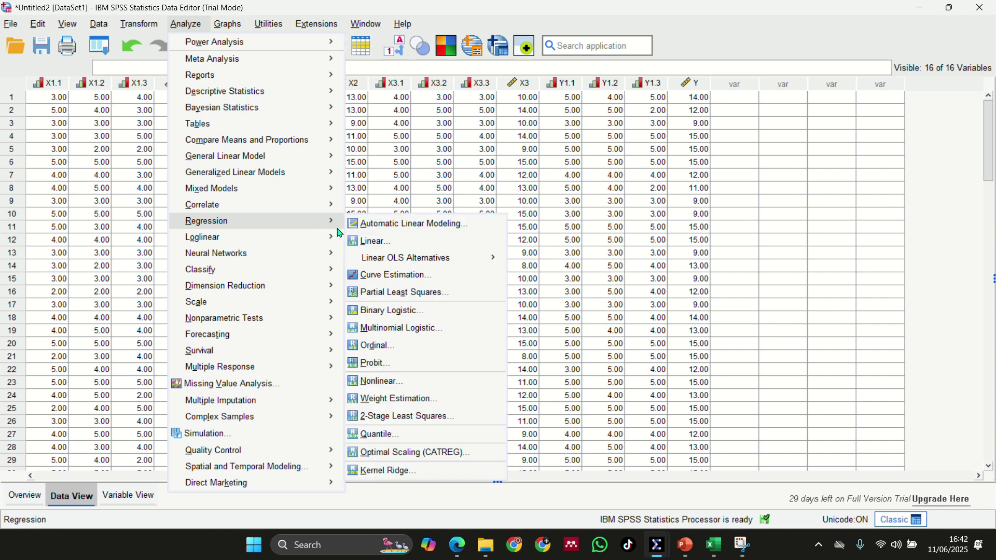
left_click(374, 242)
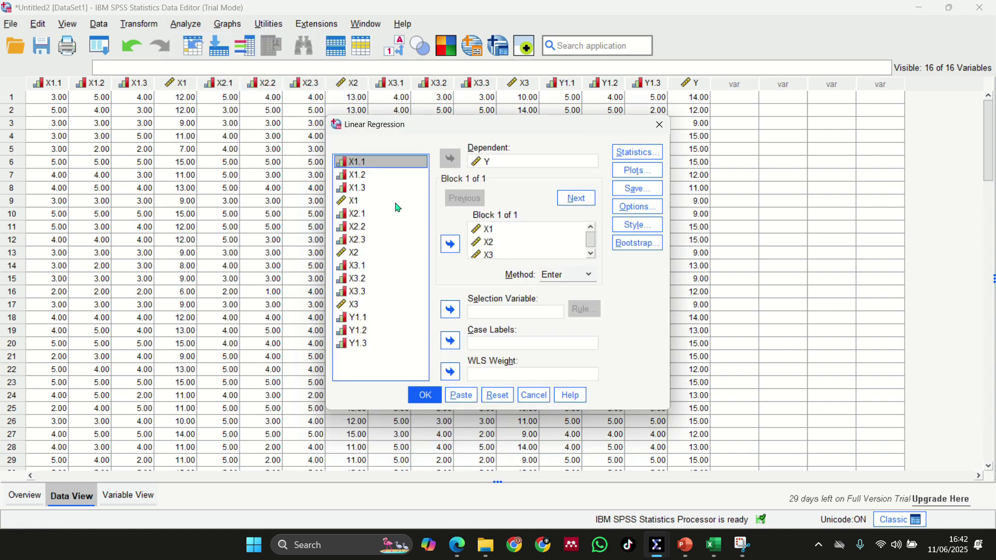
left_click(630, 196)
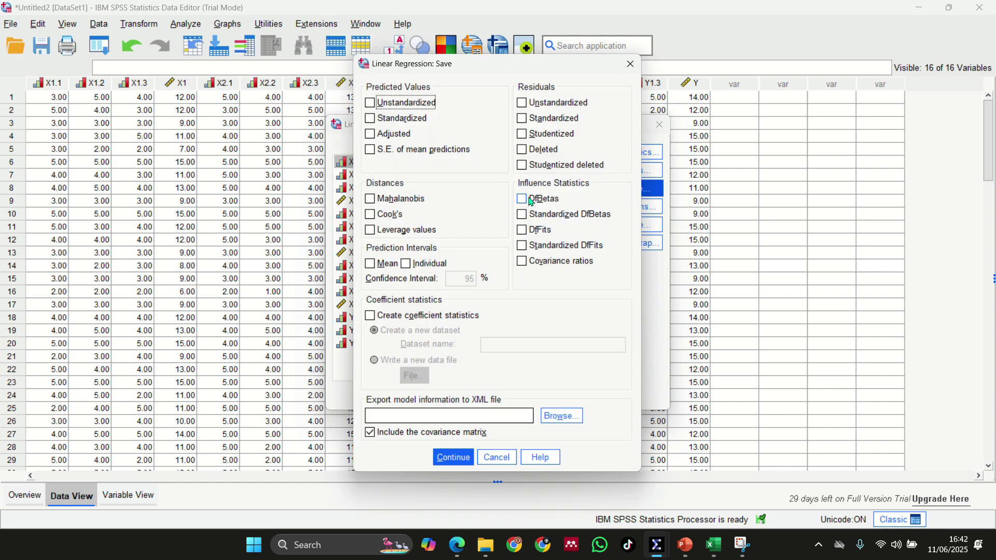
left_click(523, 104)
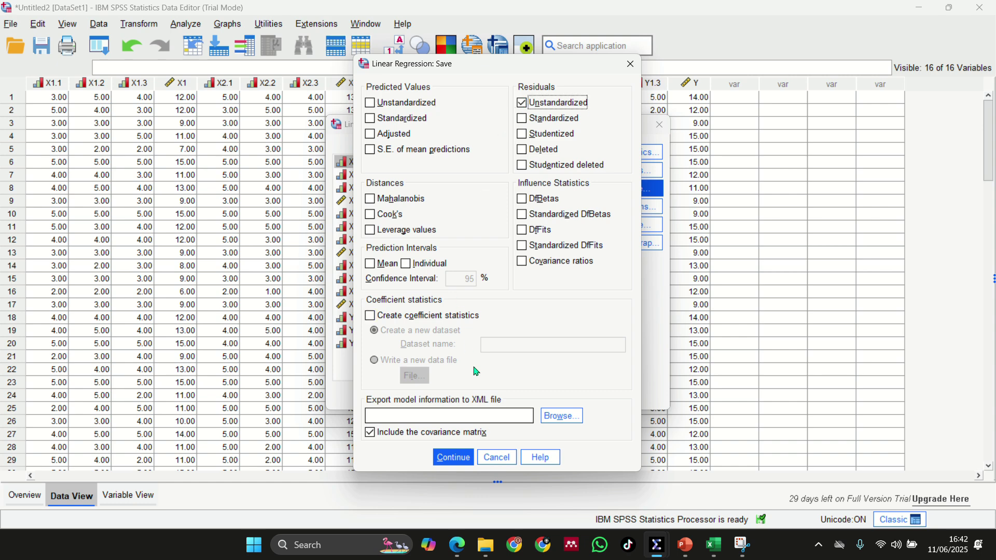
left_click(453, 458)
left_click(429, 396)
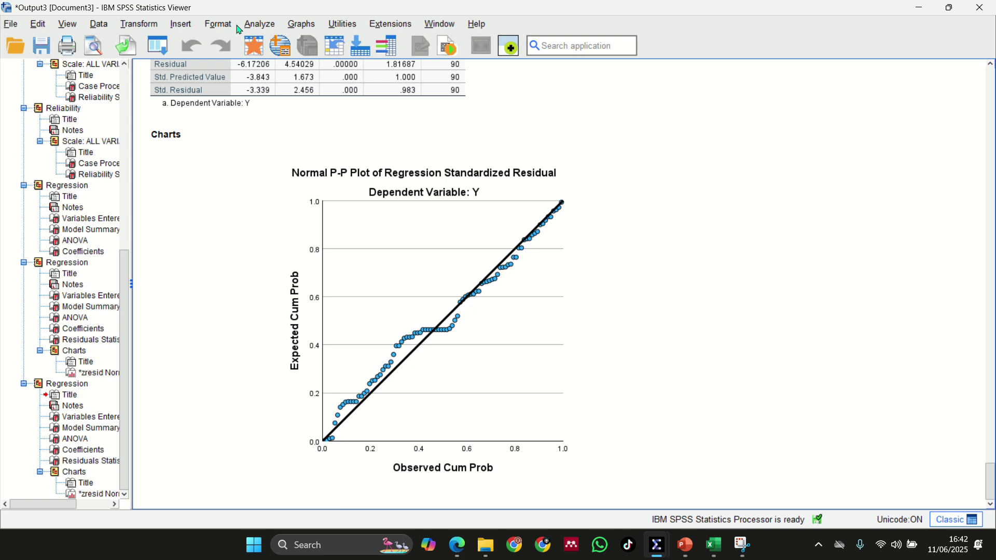
Step: Run the legacy 1-Sample K-S test on Unstandardized Residual [RES_1] against the normal distribution using sample data
left_click(251, 22)
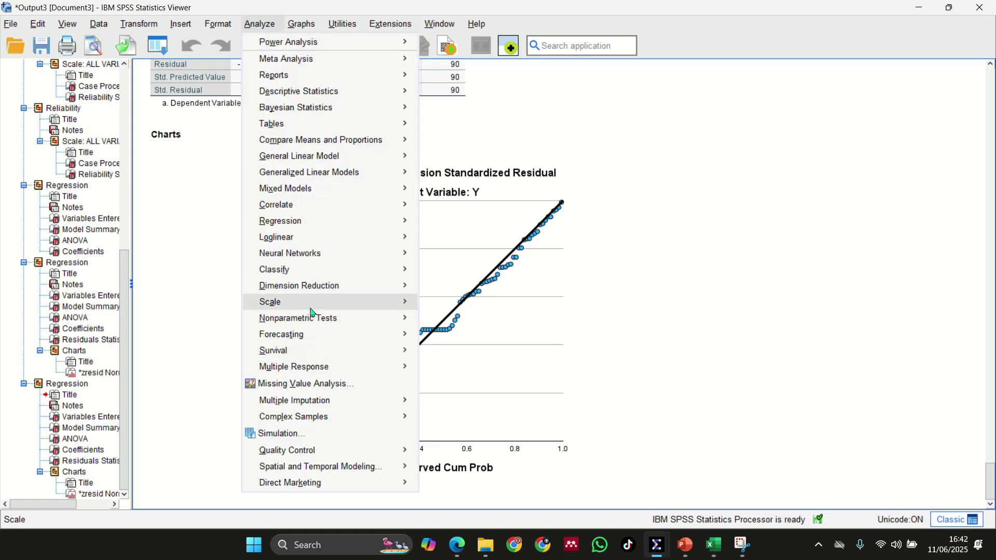
mouse_move(311, 307)
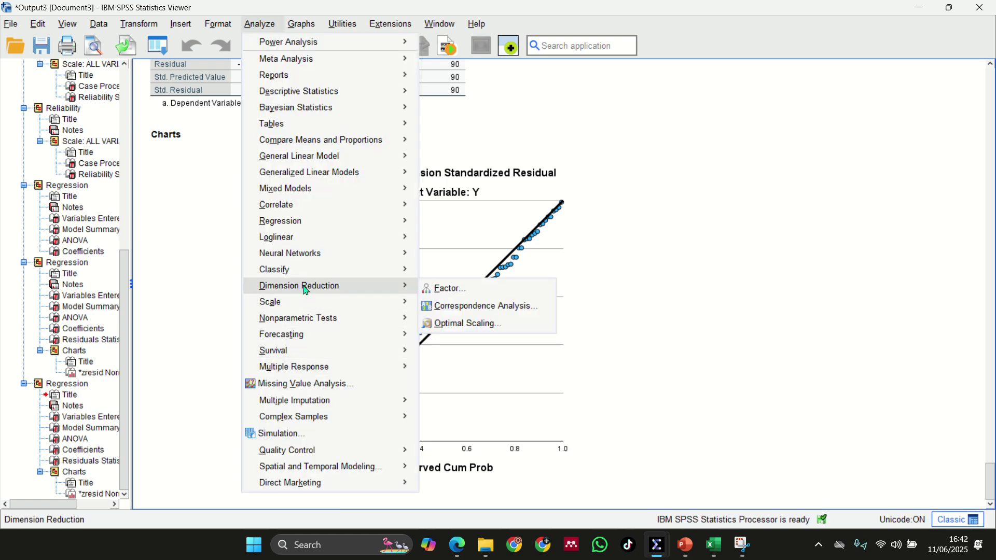
mouse_move(307, 243)
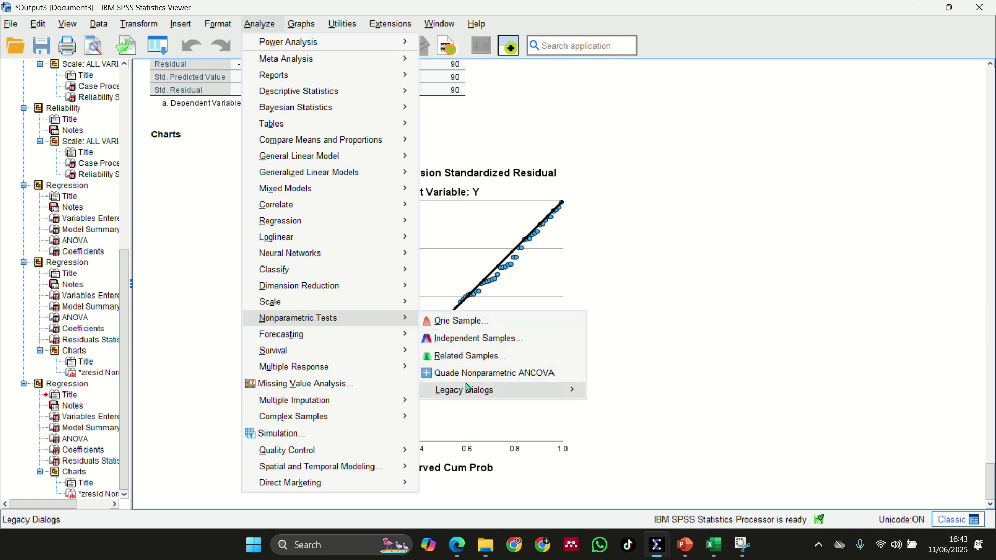
mouse_move(468, 391)
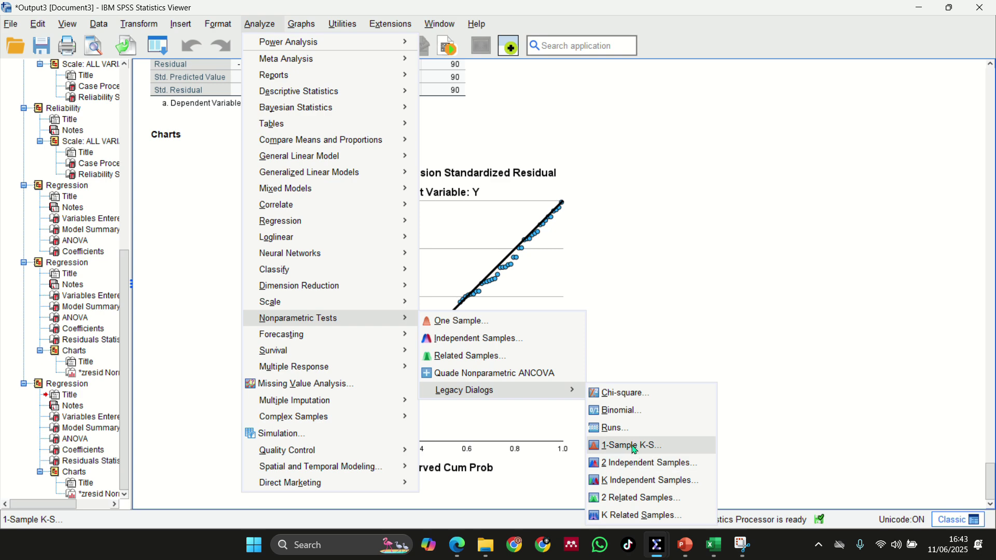
left_click(635, 449)
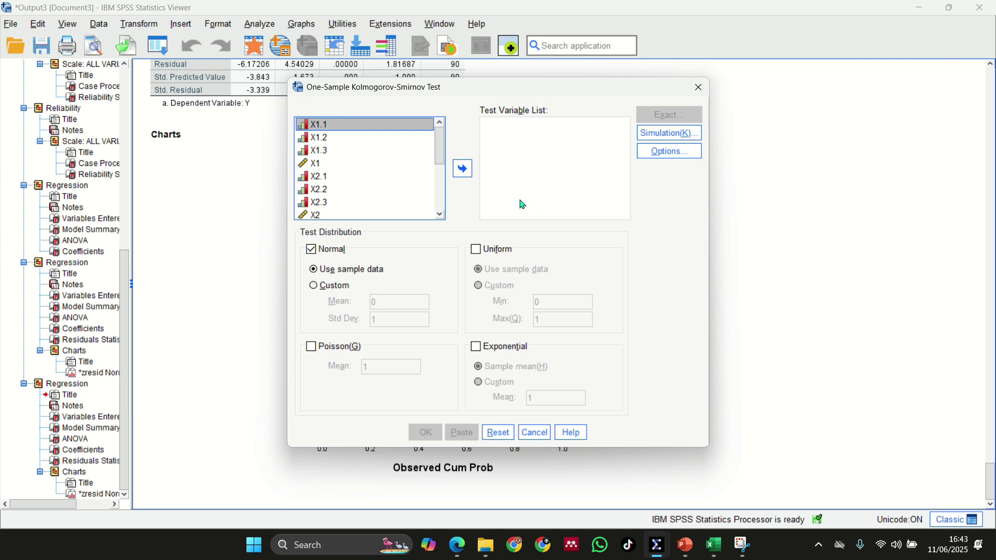
scroll(412, 188, "down", 3)
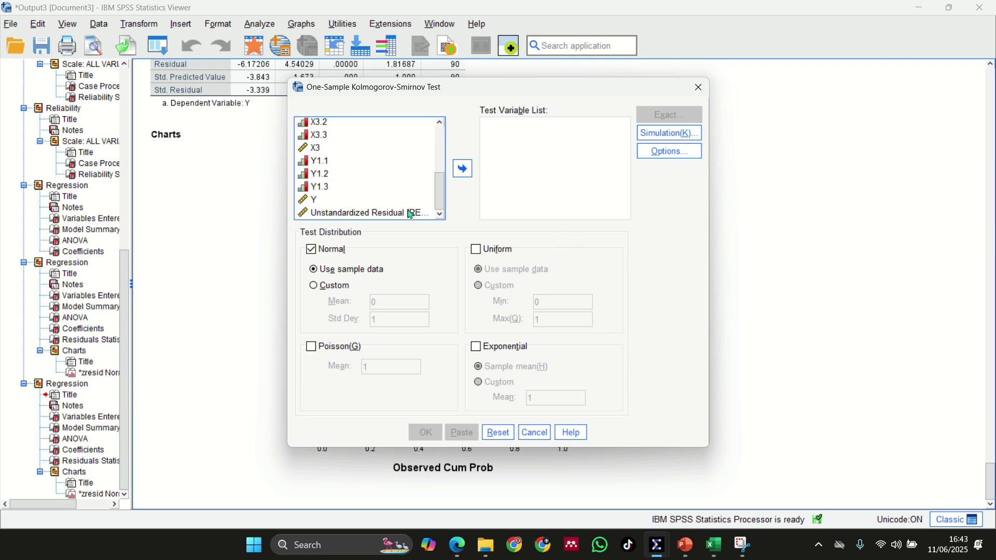
left_click(410, 213)
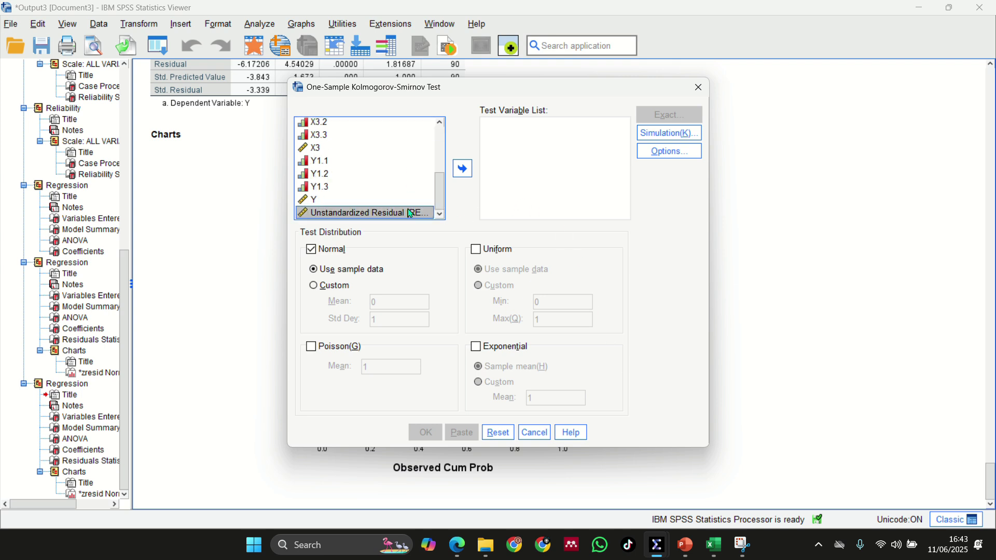
left_click(463, 169)
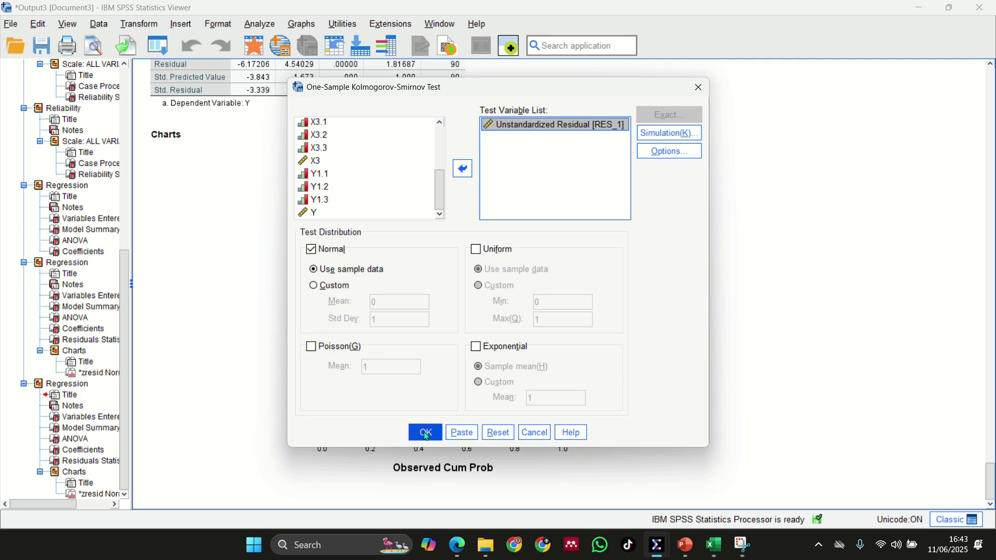
left_click(427, 433)
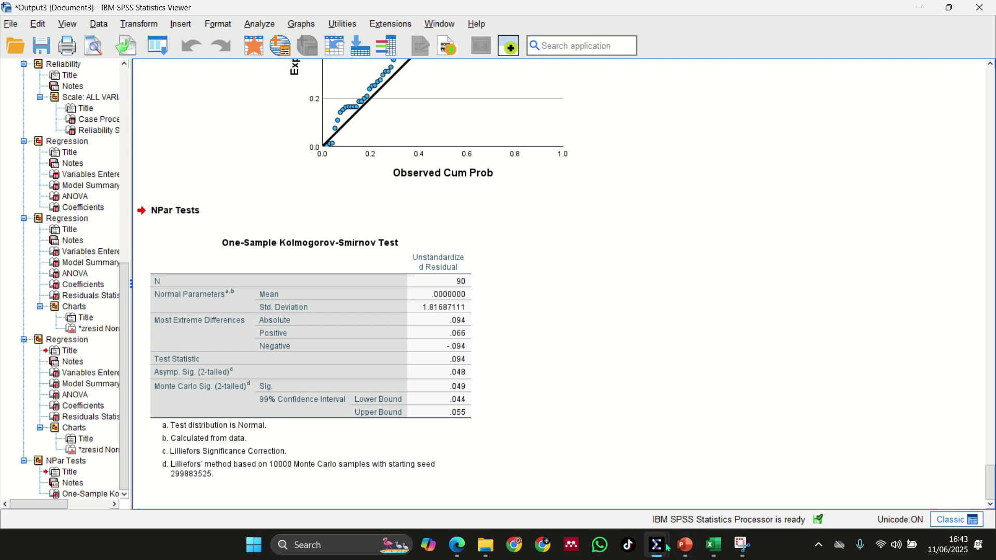
Step: Switch to PowerPoint and compare the Kolmogorov-Smirnov output with the table on the Npar Tests slide
mouse_move(681, 550)
left_click(647, 485)
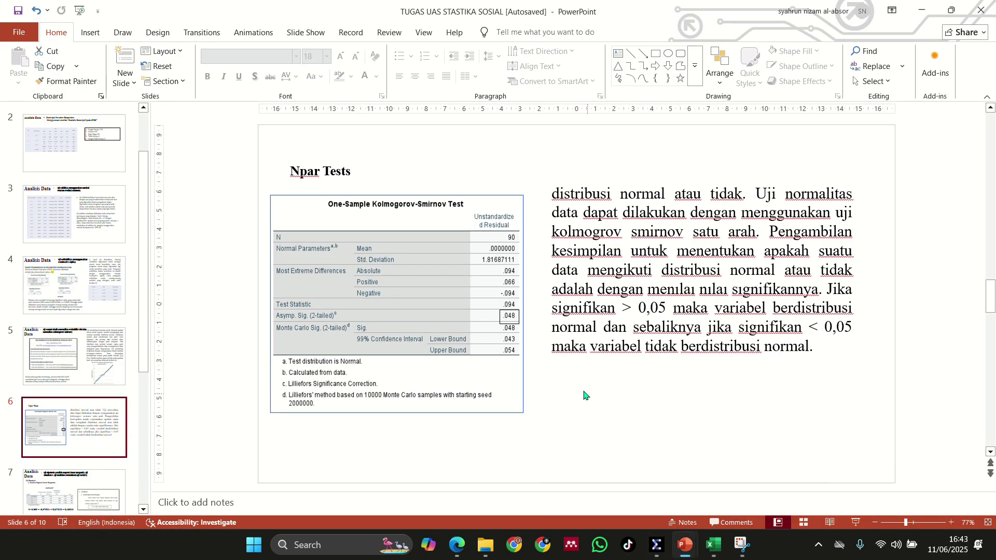